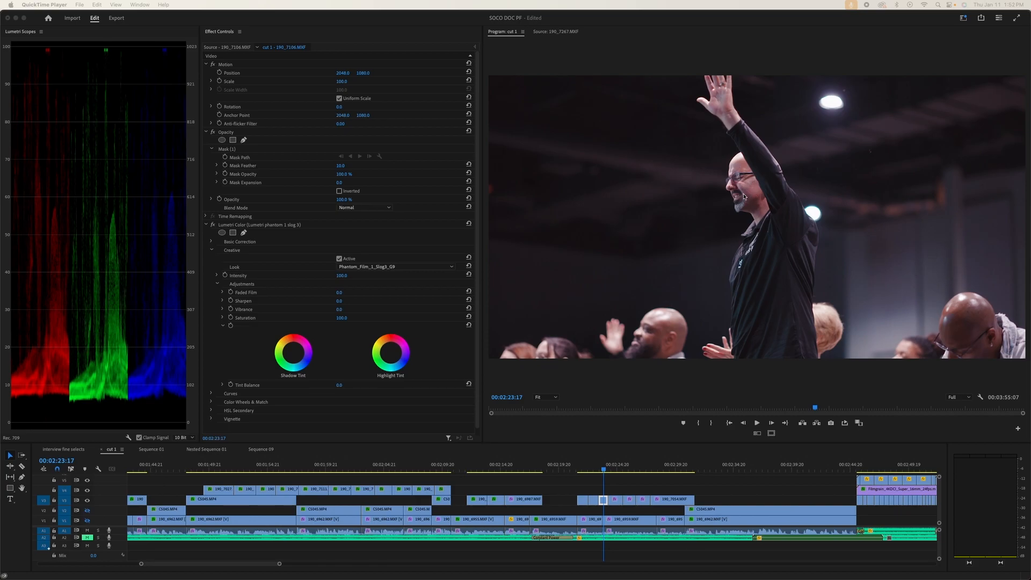
Move the black point of the phantom Lumetri effect's master RGB curve slightly inward to deepen the shadows
click(211, 394)
scroll(209, 370, down, 10)
scroll(206, 347, up, 3)
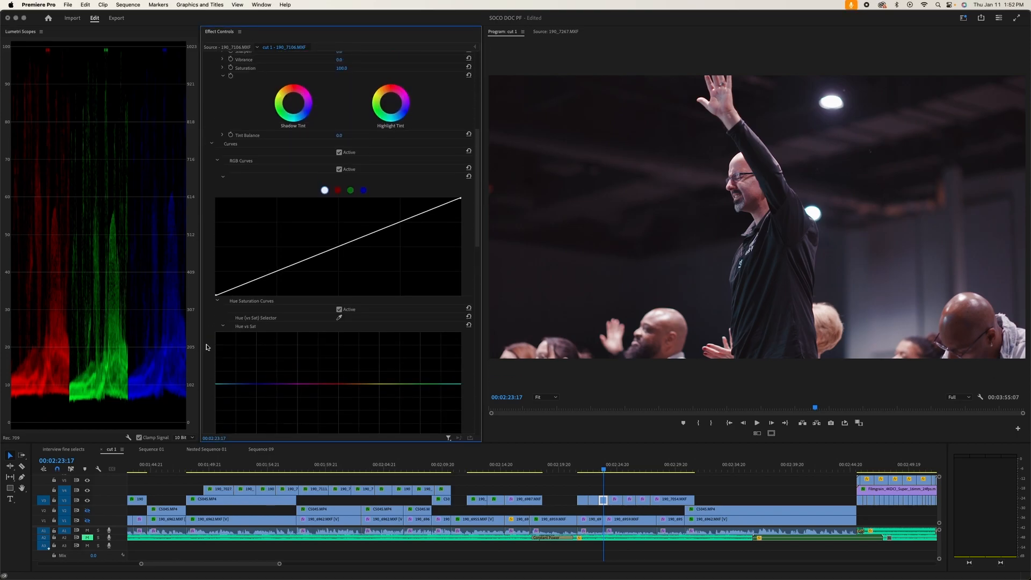
drag(216, 295, 228, 308)
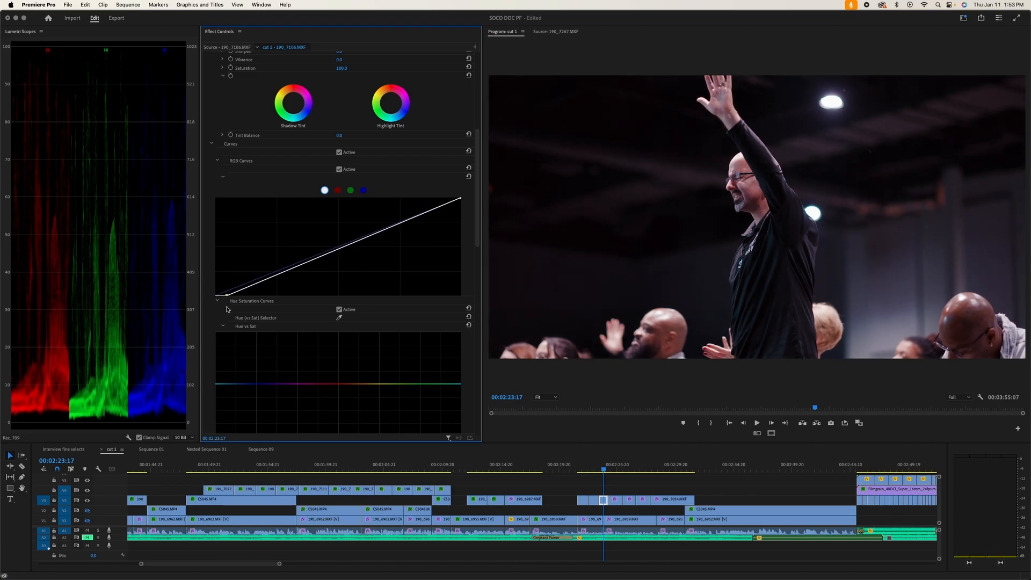
Nudge the black point of the red curve slightly inward, then check the blue and green curves
click(337, 191)
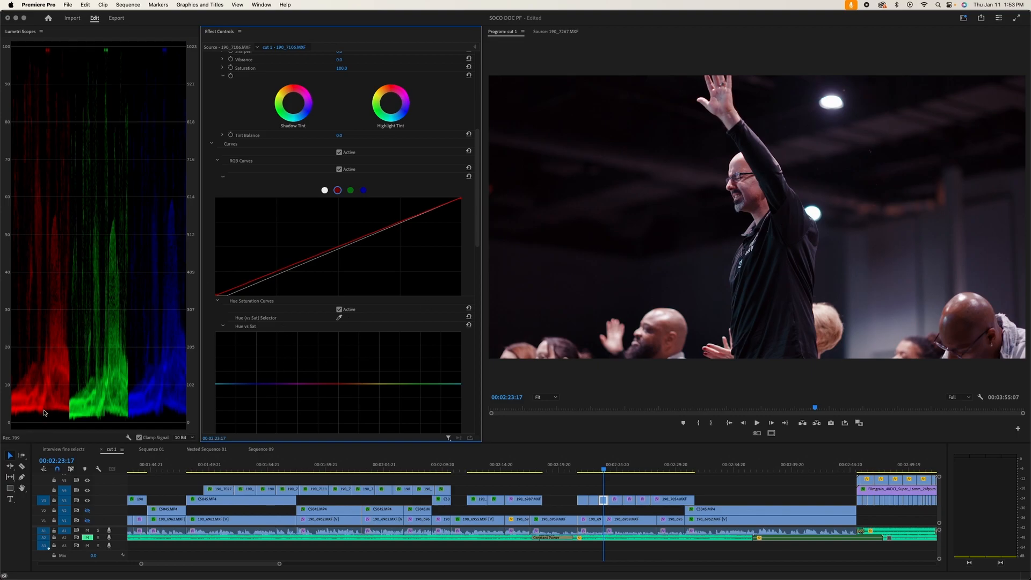
drag(217, 296, 219, 300)
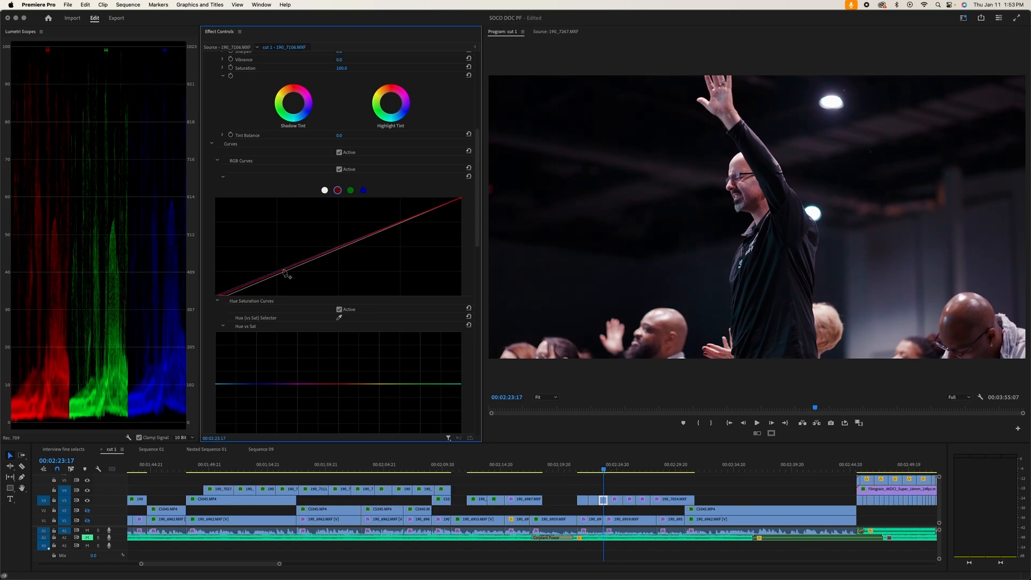
click(364, 190)
click(350, 190)
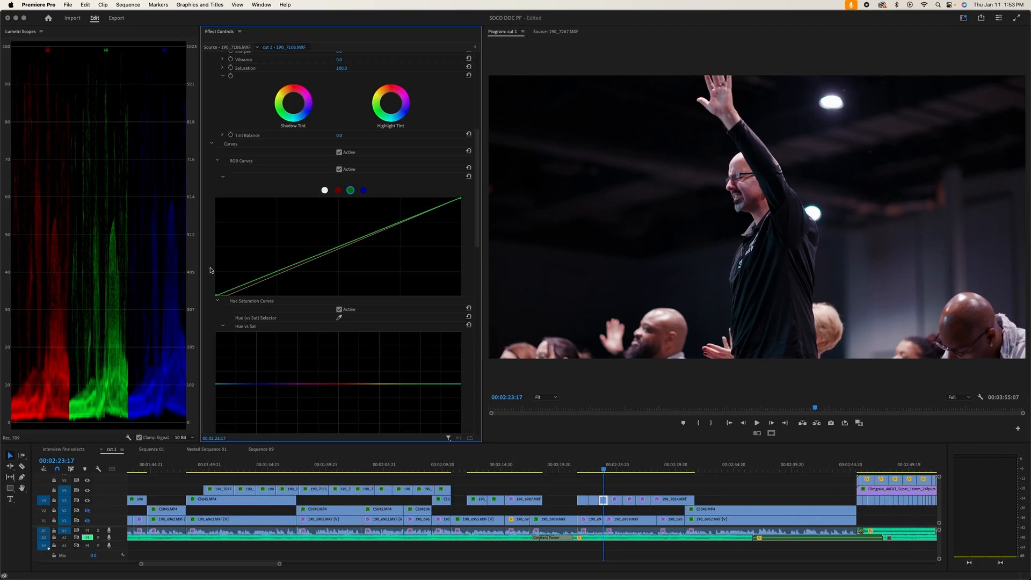
Widen the Lumetri Scopes area and check which scope types are available
scroll(213, 271, up, 5)
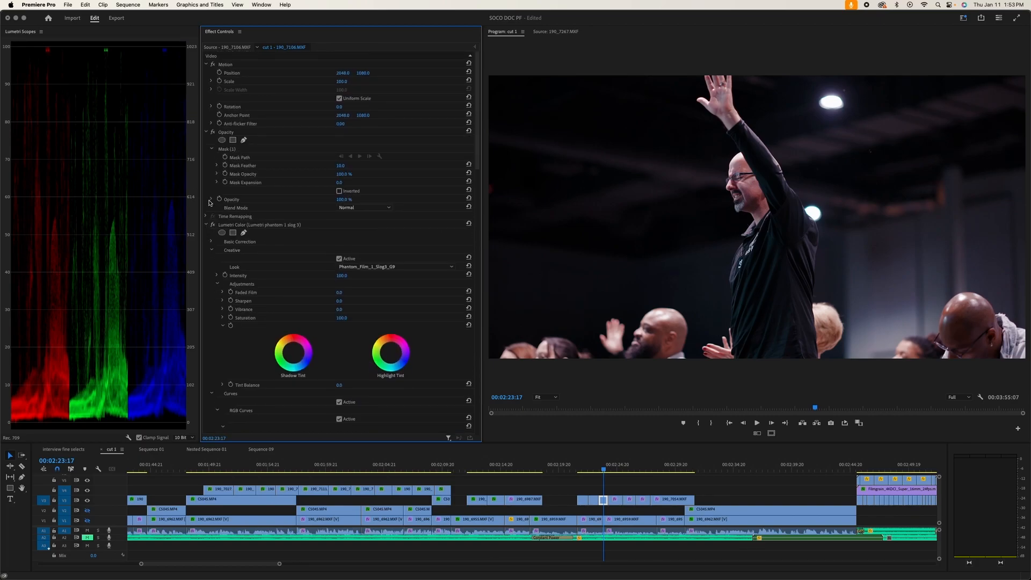
click(207, 226)
click(206, 226)
drag(199, 289, 217, 289)
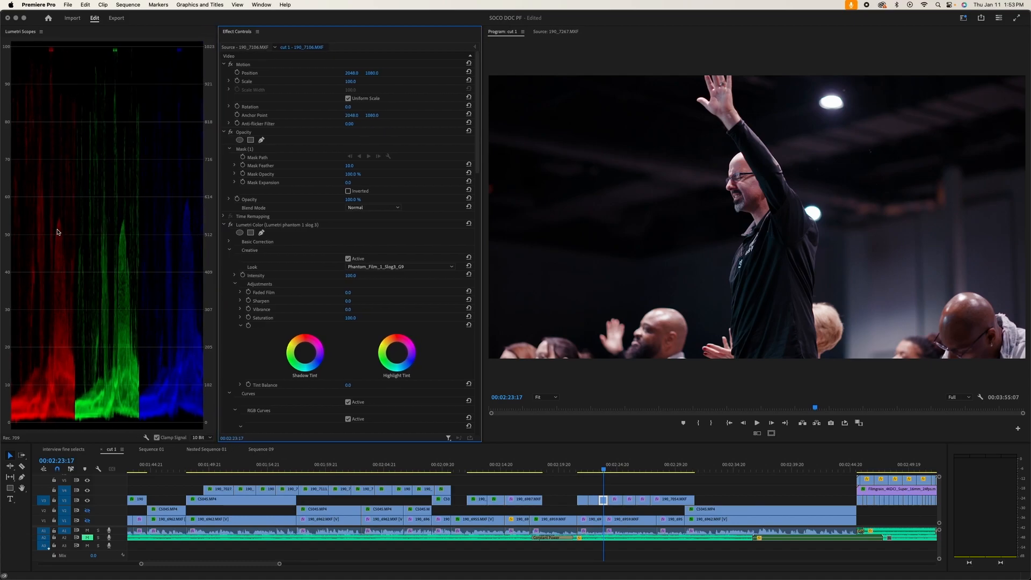
click(146, 438)
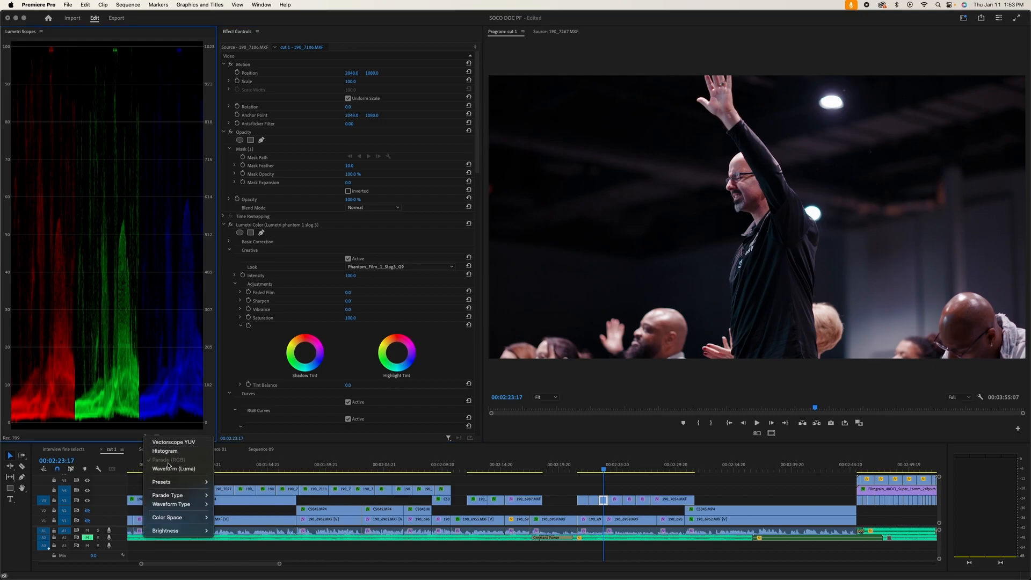
click(132, 172)
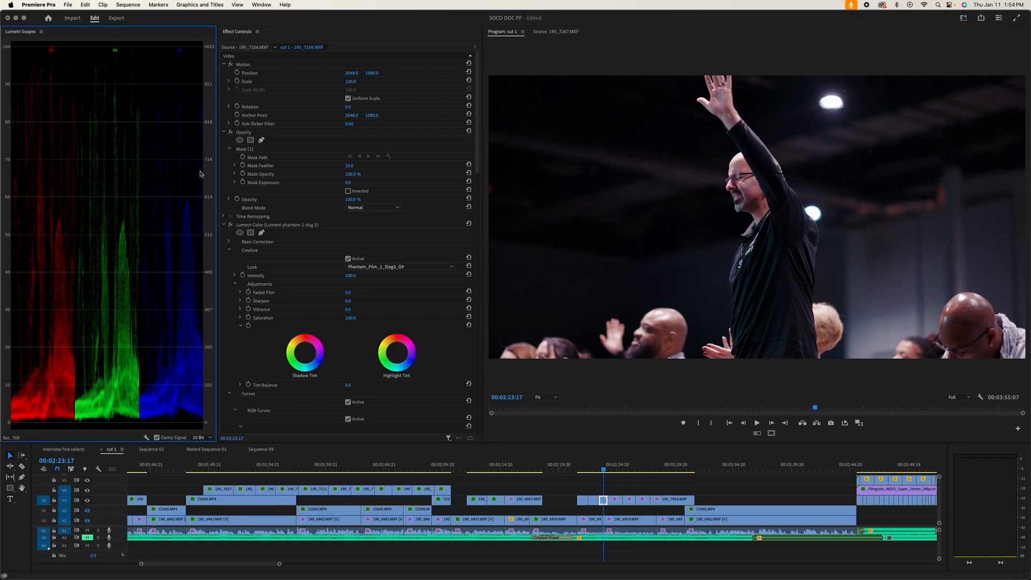
Set the Basic Correction temperature to 4.3 and the tint to -5.8 in the phantom Lumetri effect
click(230, 242)
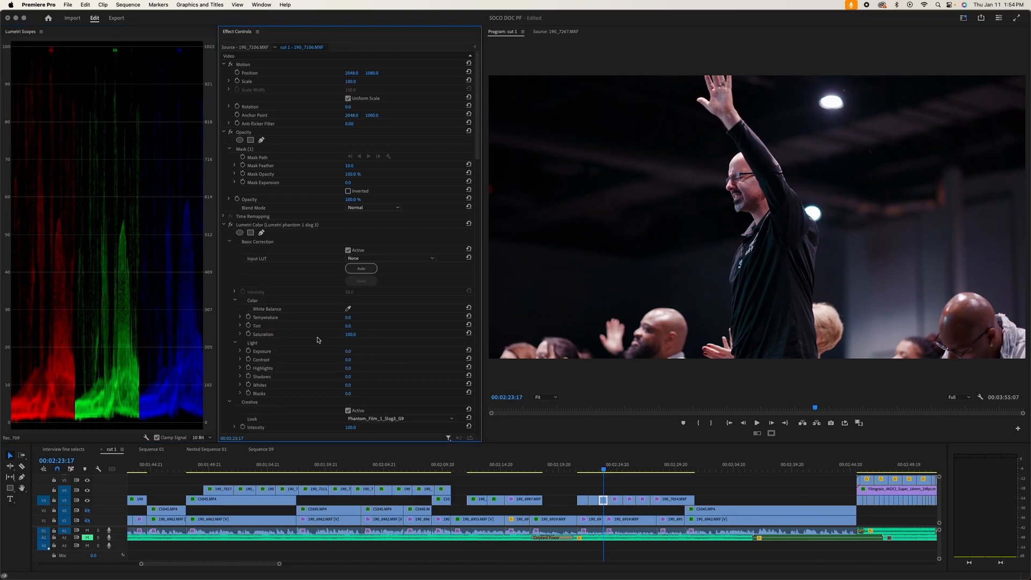
click(240, 318)
drag(353, 334, 357, 334)
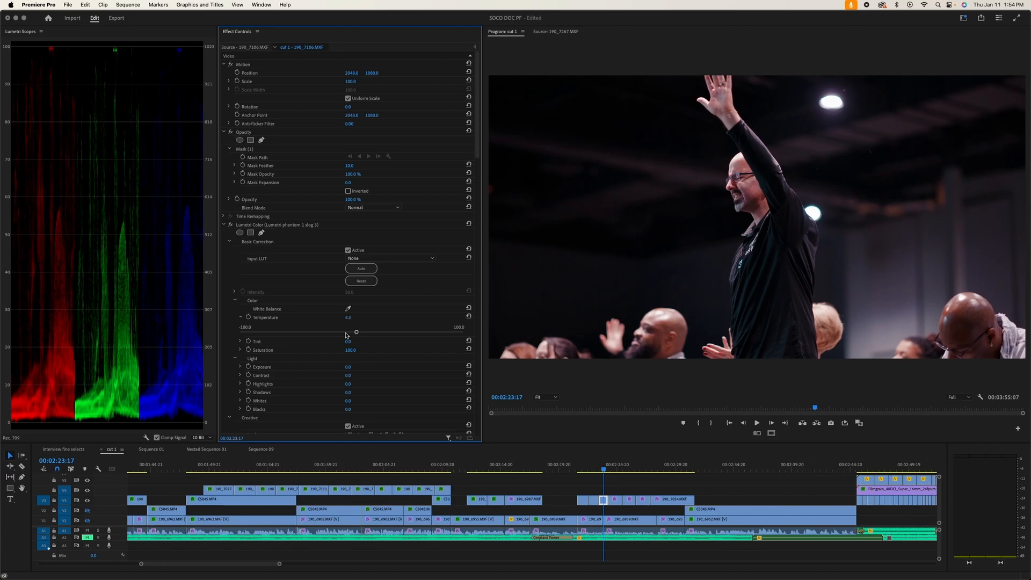
click(240, 342)
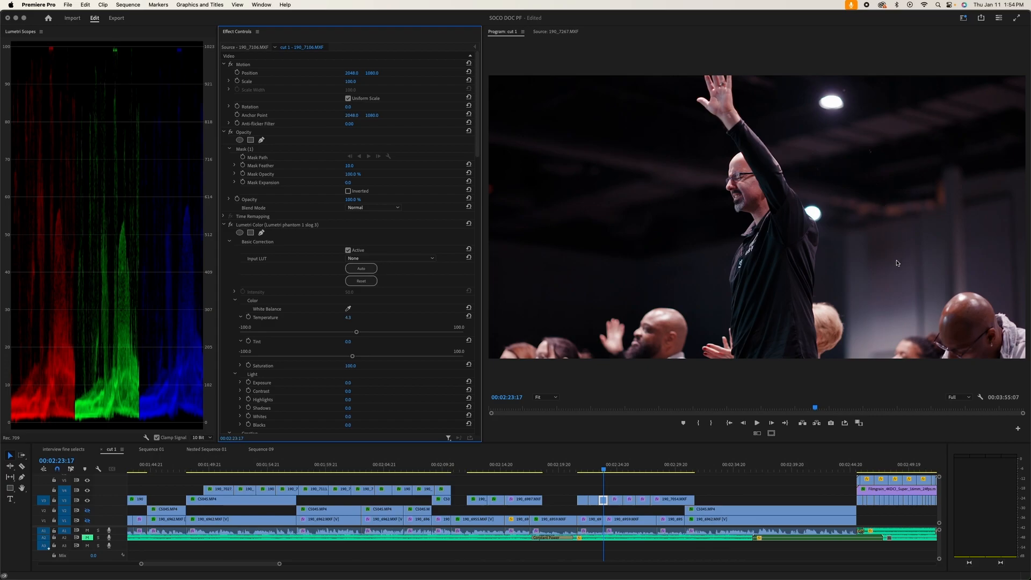
drag(353, 356, 345, 359)
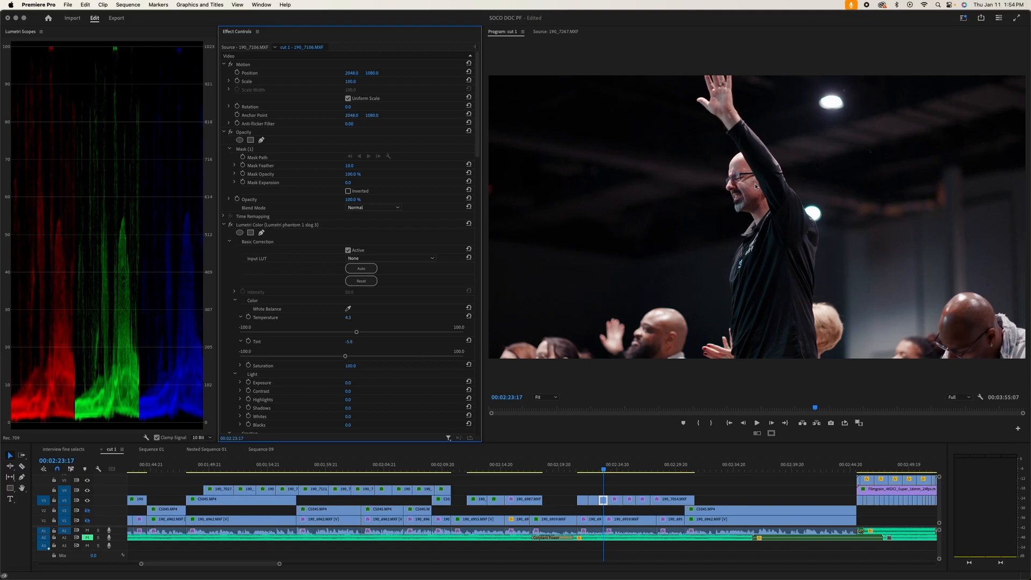
Compare the temperature with its reset value, restore it and fine-tune it slightly cooler, then collapse the Lumetri effect
click(469, 307)
key(super+z)
drag(357, 333, 354, 335)
drag(355, 333, 356, 334)
click(224, 226)
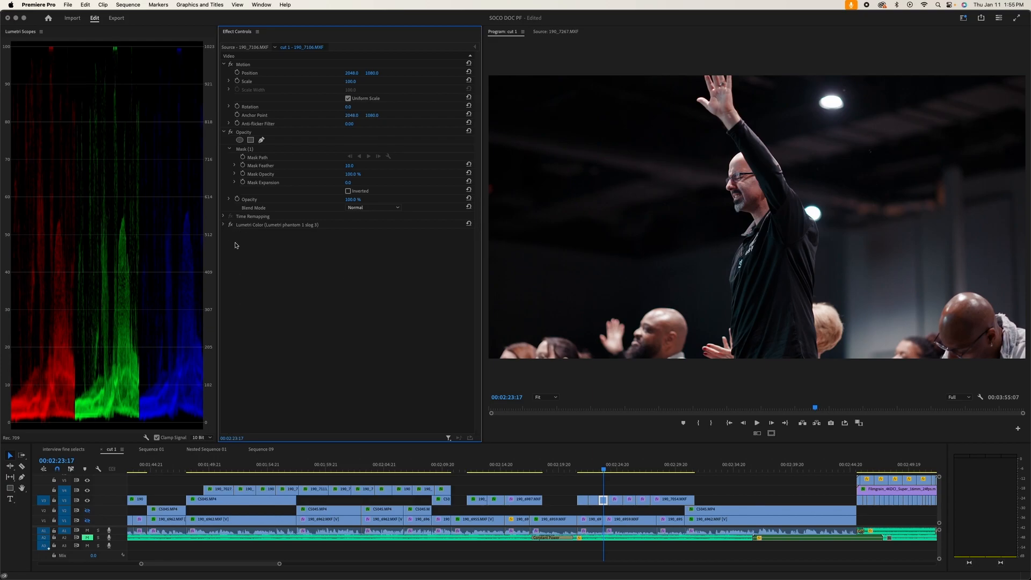
Add the Lumetri Color (skin) effect to the clip and place it above the phantom Lumetri effect
drag(381, 318, 314, 283)
click(250, 225)
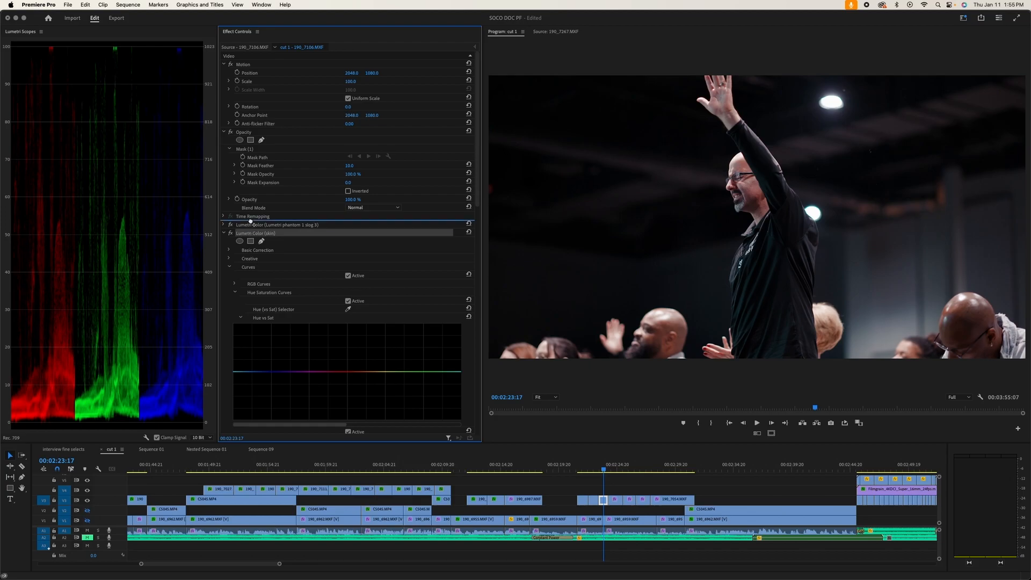
key(Delete)
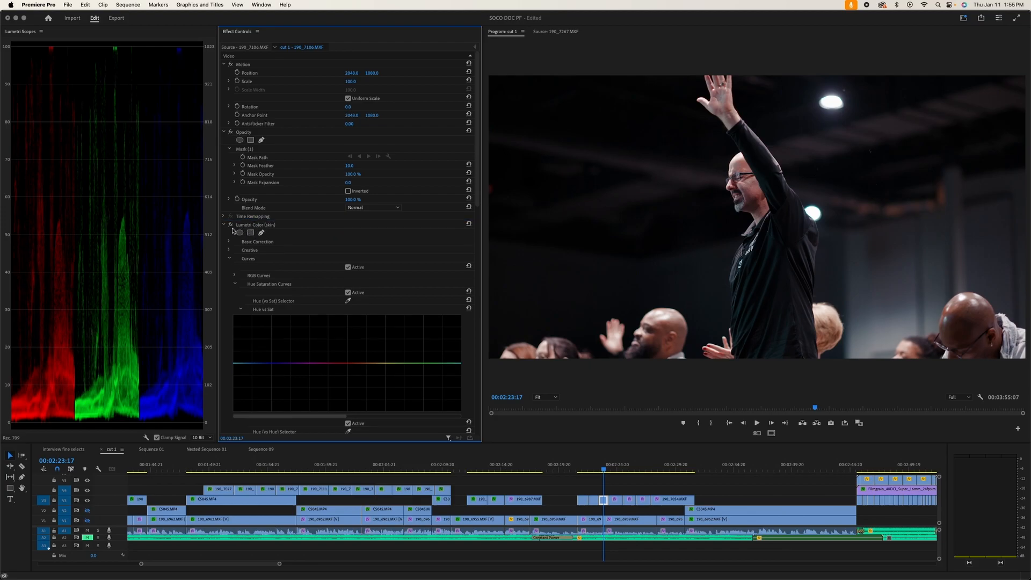
click(223, 225)
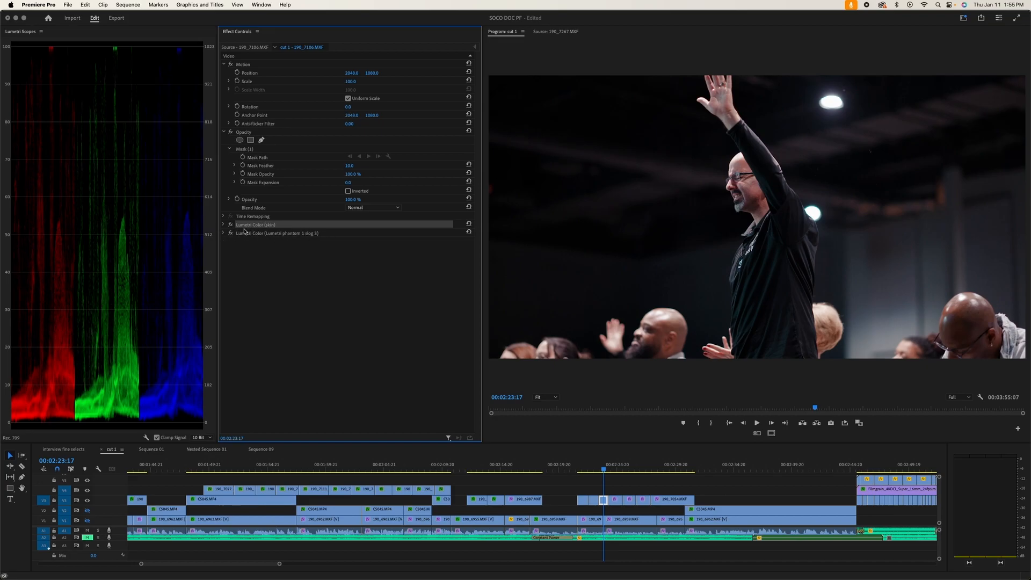
click(224, 227)
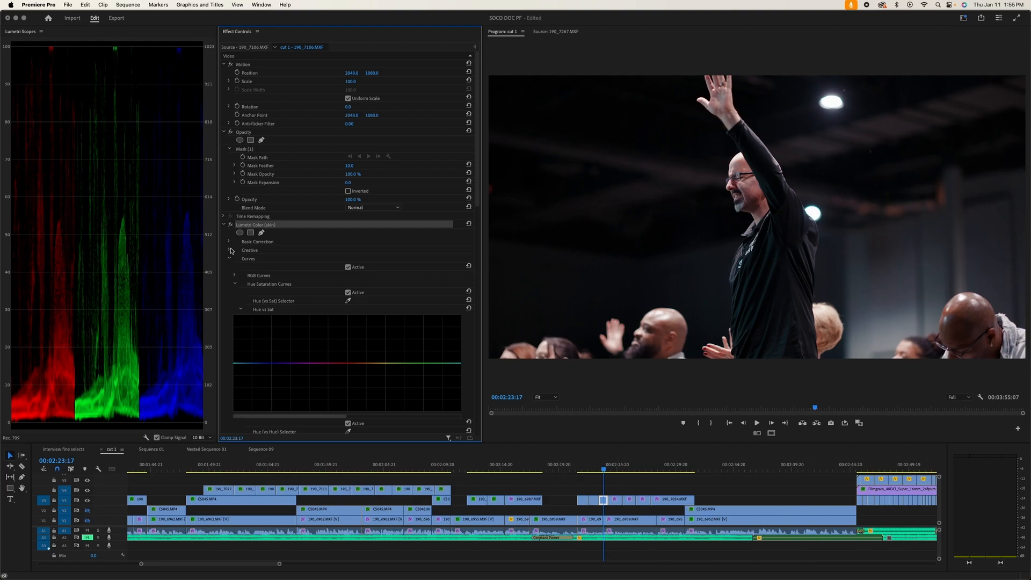
Replace the clip's opacity mask with a small freehand mask around the skin of the standing man's cheek
scroll(230, 274, down, 3)
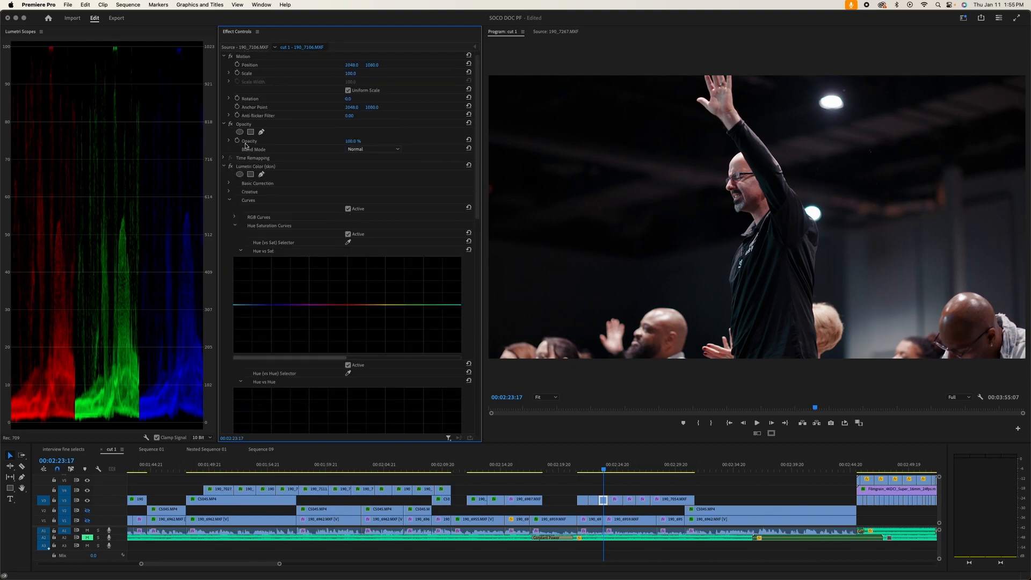
click(262, 132)
click(743, 185)
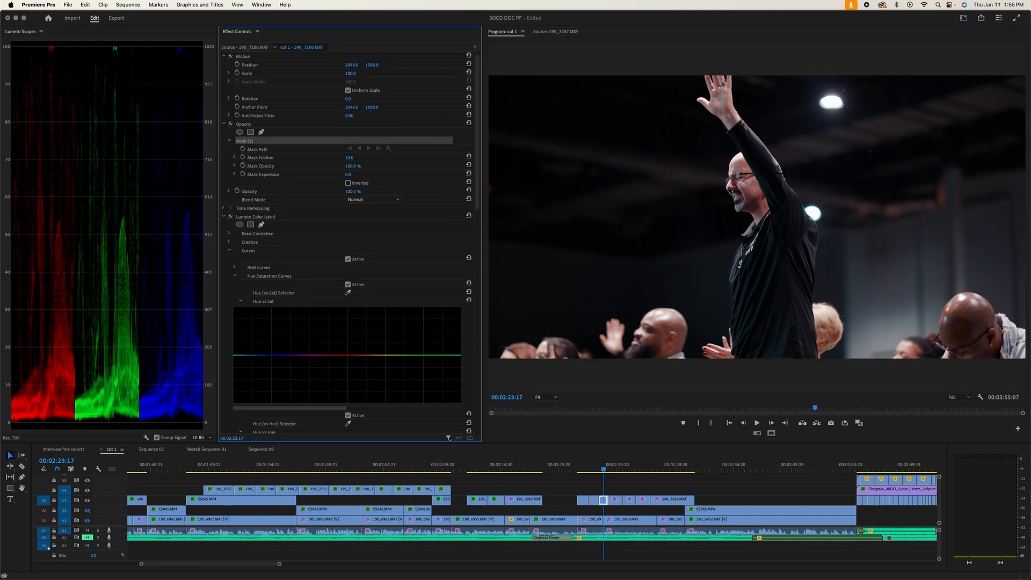
click(750, 203)
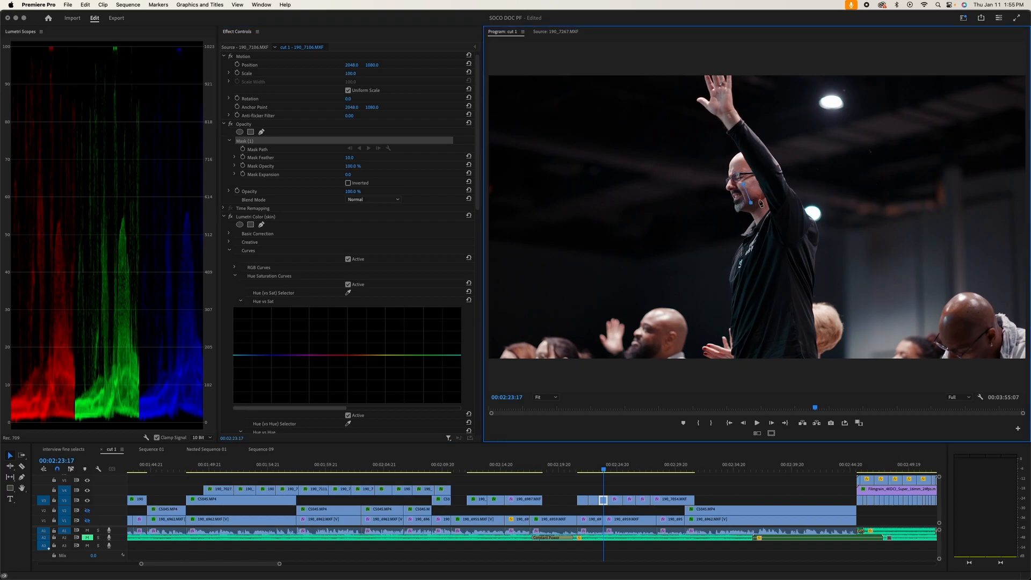
click(761, 200)
click(754, 183)
click(746, 187)
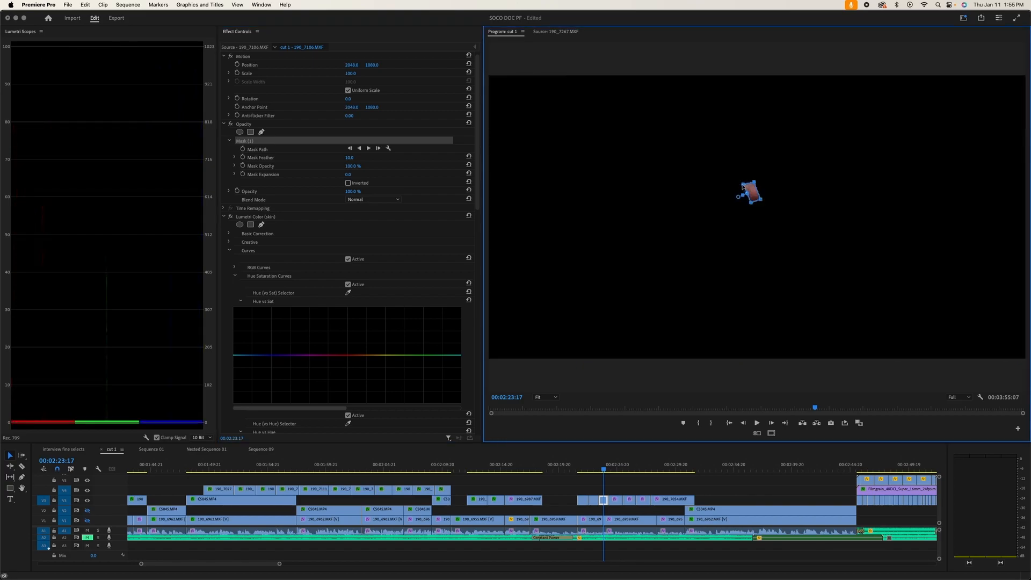
Switch the Lumetri Scopes from Parade (RGB) to Vectorscope YUV only
click(147, 438)
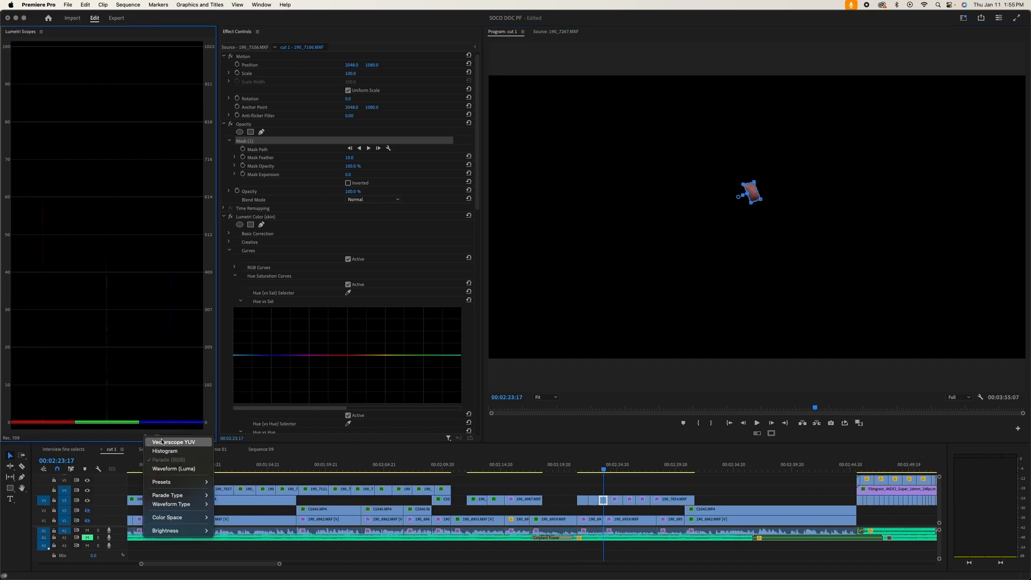
click(147, 437)
click(147, 438)
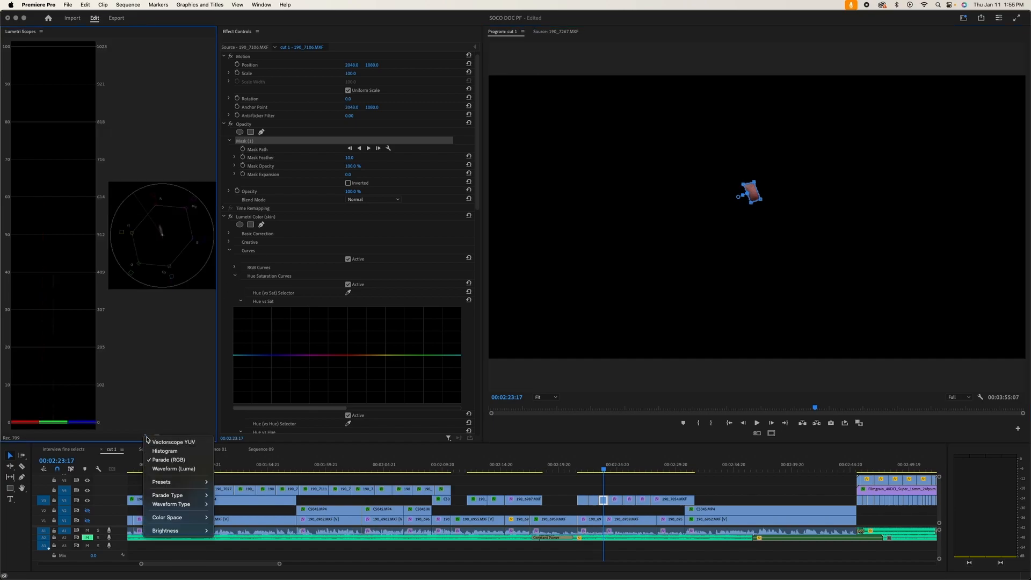
click(161, 462)
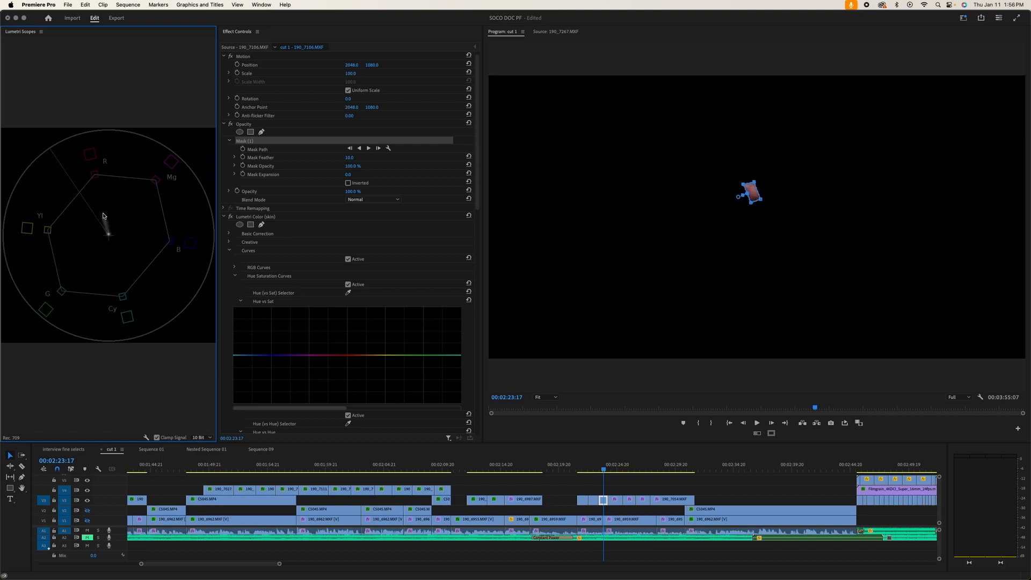
Reset the white balance in the phantom Lumetri effect and restore it to compare the masked skin tone
click(225, 217)
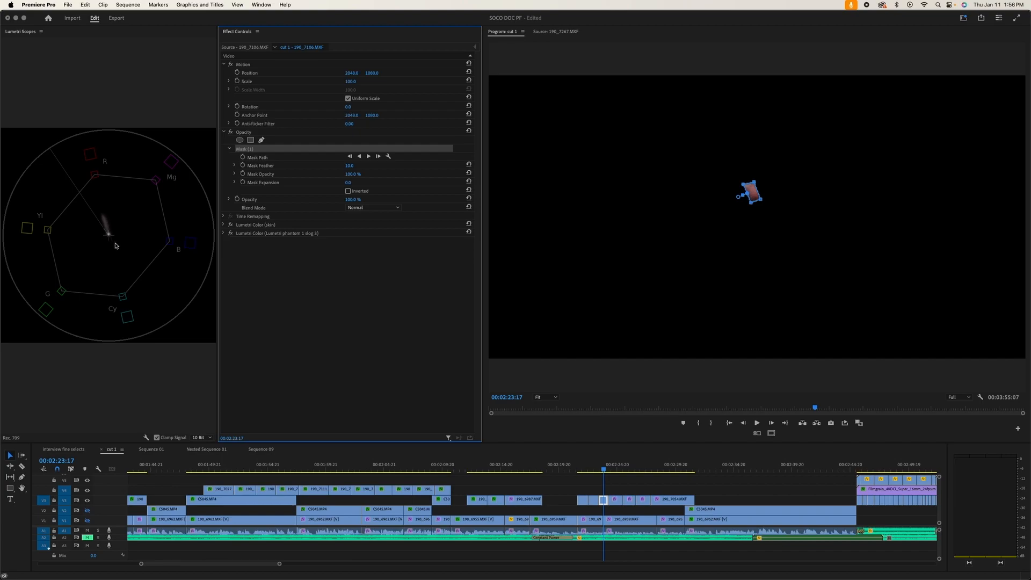
click(224, 233)
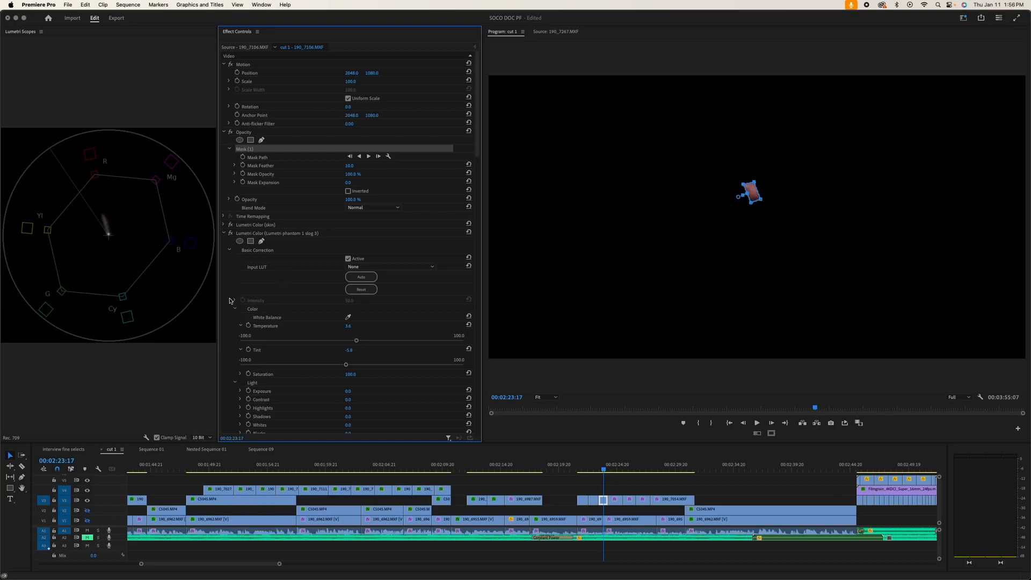
scroll(227, 306, down, 3)
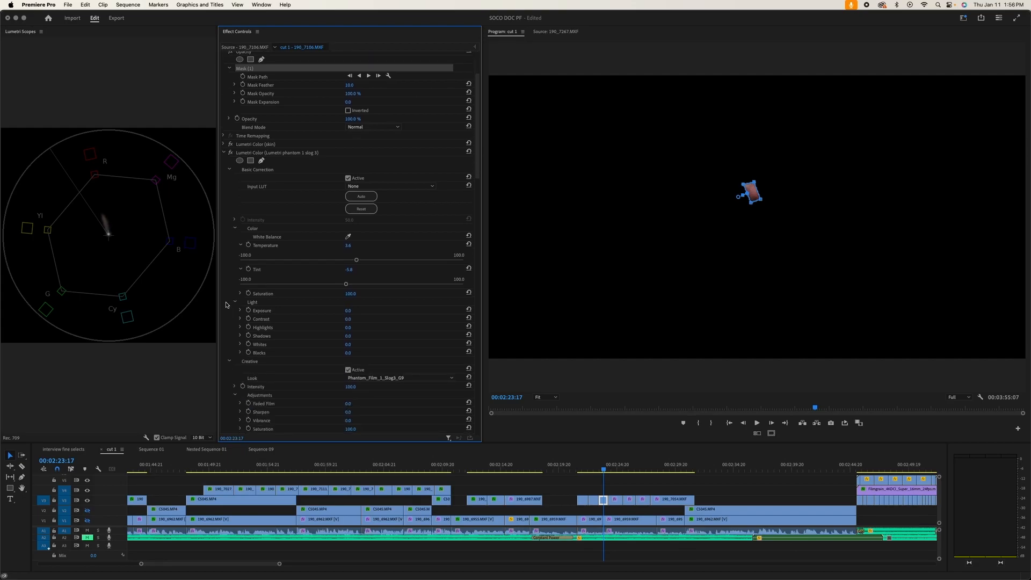
scroll(226, 305, down, 1)
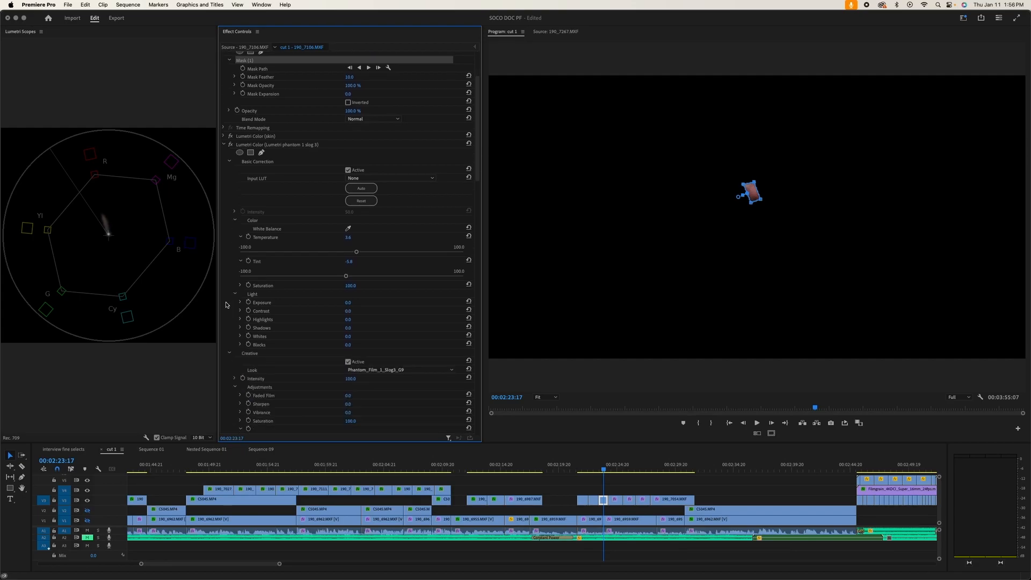
scroll(226, 305, down, 1)
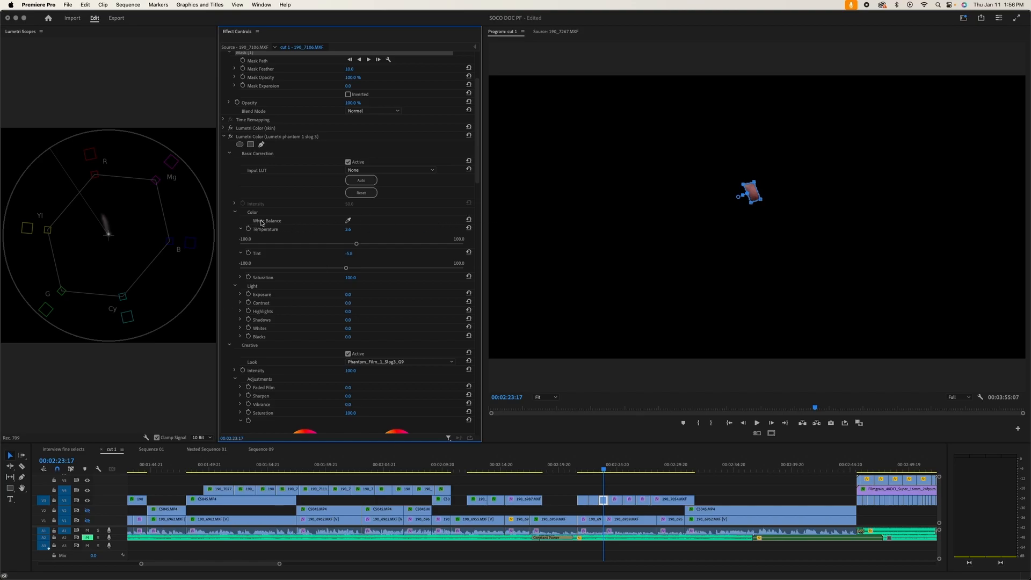
click(469, 221)
key(super+z)
click(469, 220)
key(super+z)
click(224, 137)
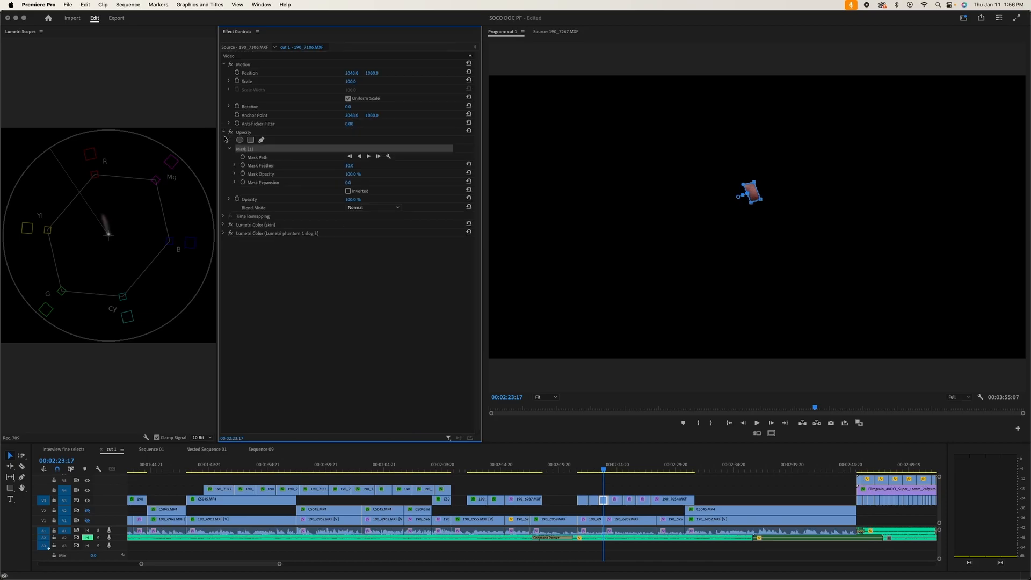
In the skin Lumetri effect, sample the masked cheek for Hue vs Hue and shift its hue onto the vectorscope's skin tone line
click(223, 225)
scroll(231, 265, down, 6)
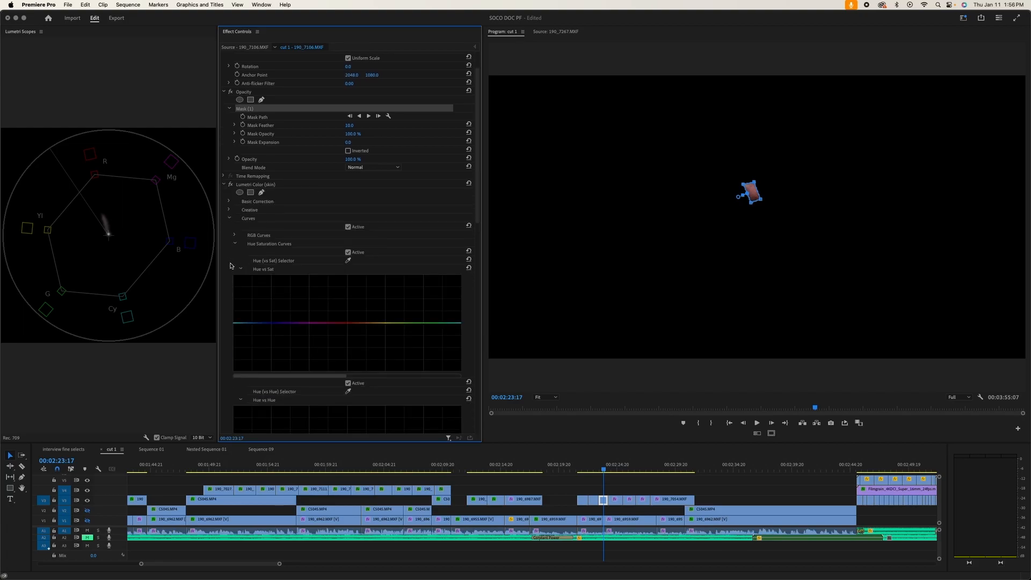
scroll(231, 265, down, 2)
scroll(232, 264, up, 7)
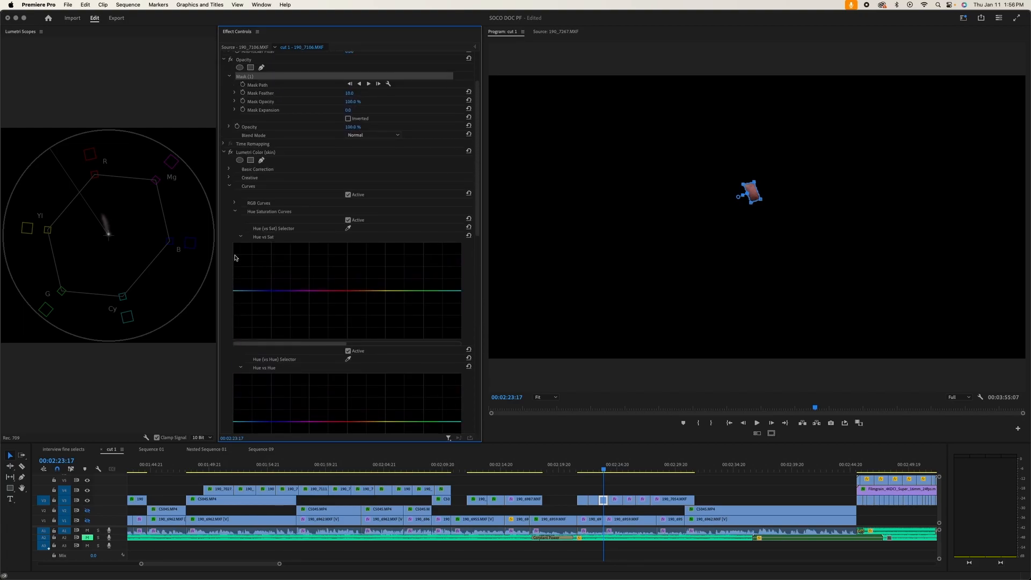
scroll(241, 155, down, 5)
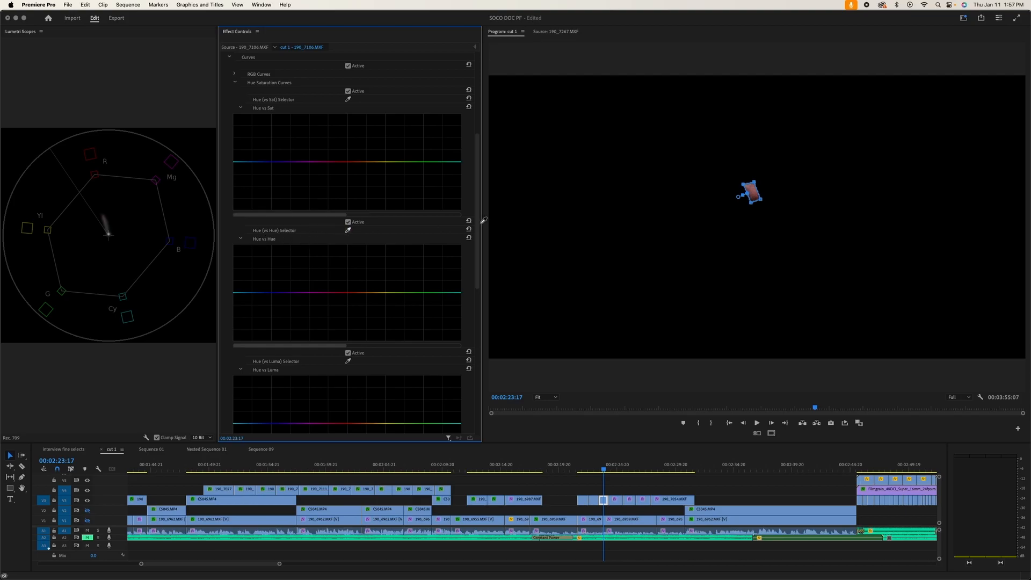
click(754, 190)
drag(336, 297, 337, 299)
drag(335, 301, 335, 302)
scroll(229, 309, up, 5)
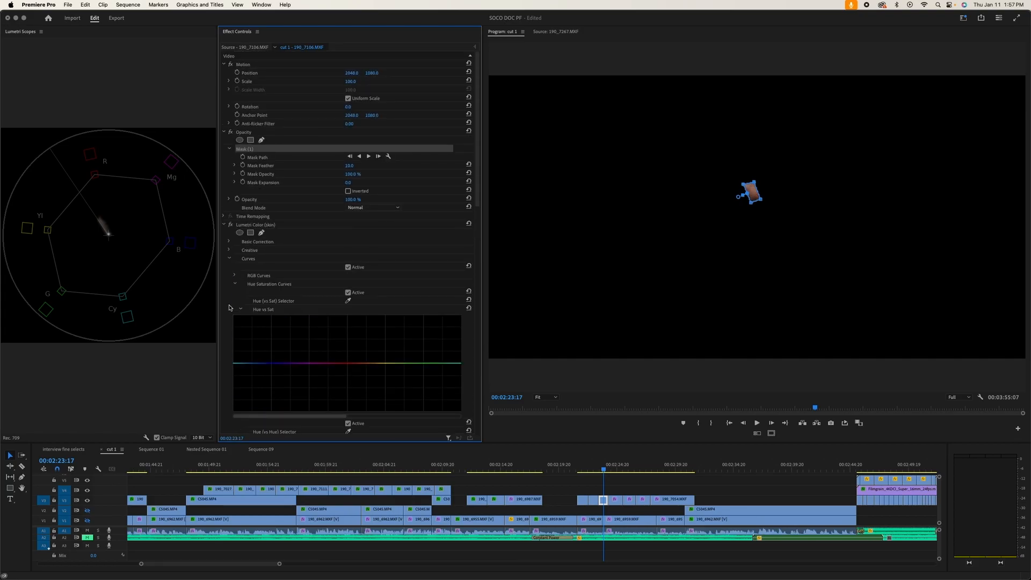
Turn off the clip's masked Opacity effect to show the full frame, and collapse the skin Lumetri effect
click(230, 132)
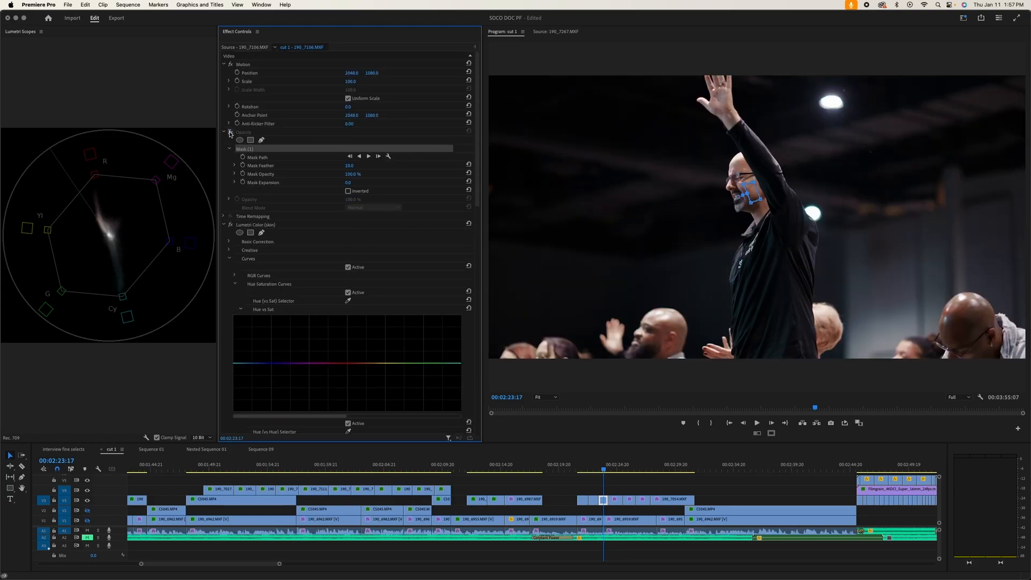
click(626, 479)
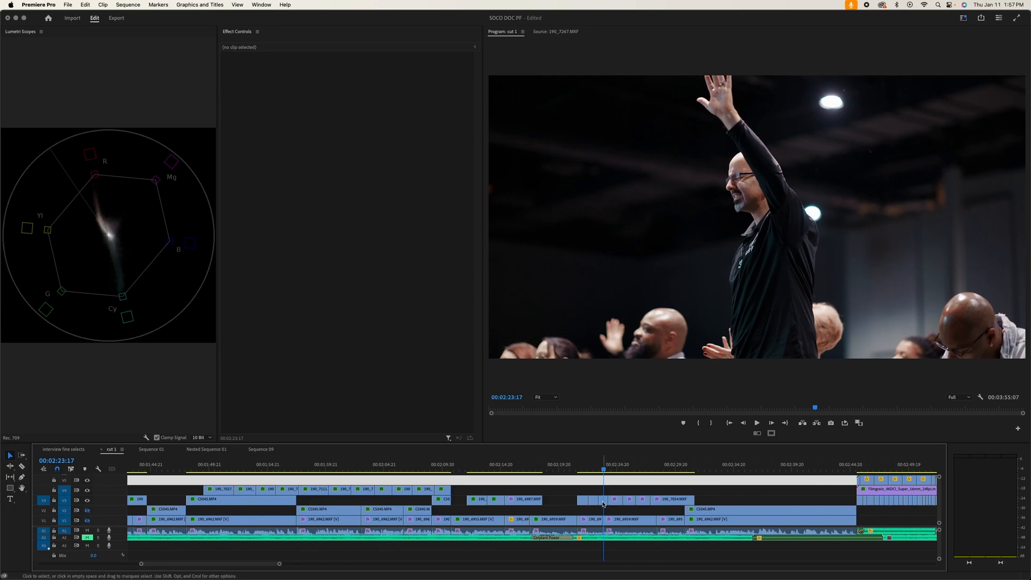
click(603, 501)
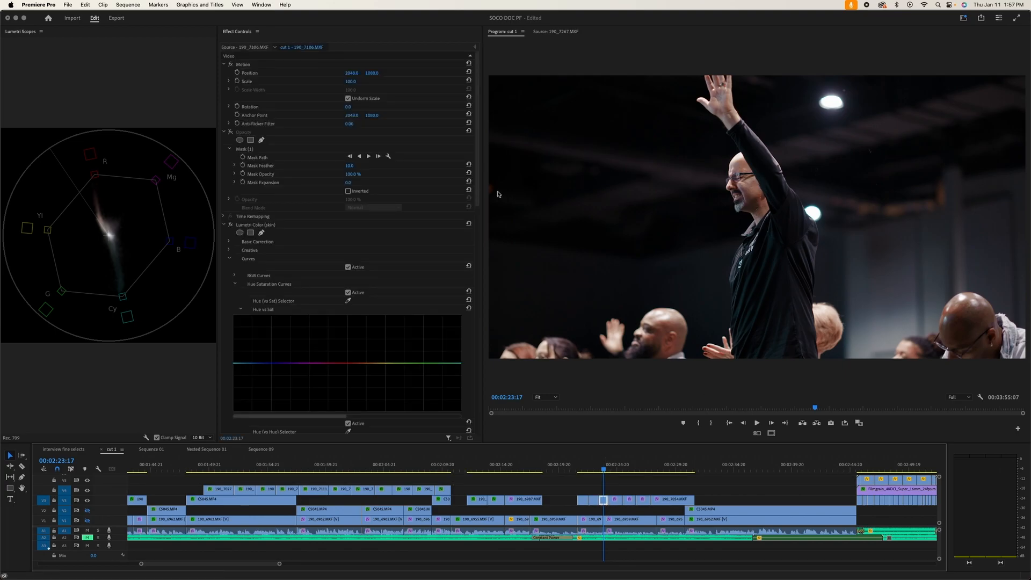
click(224, 225)
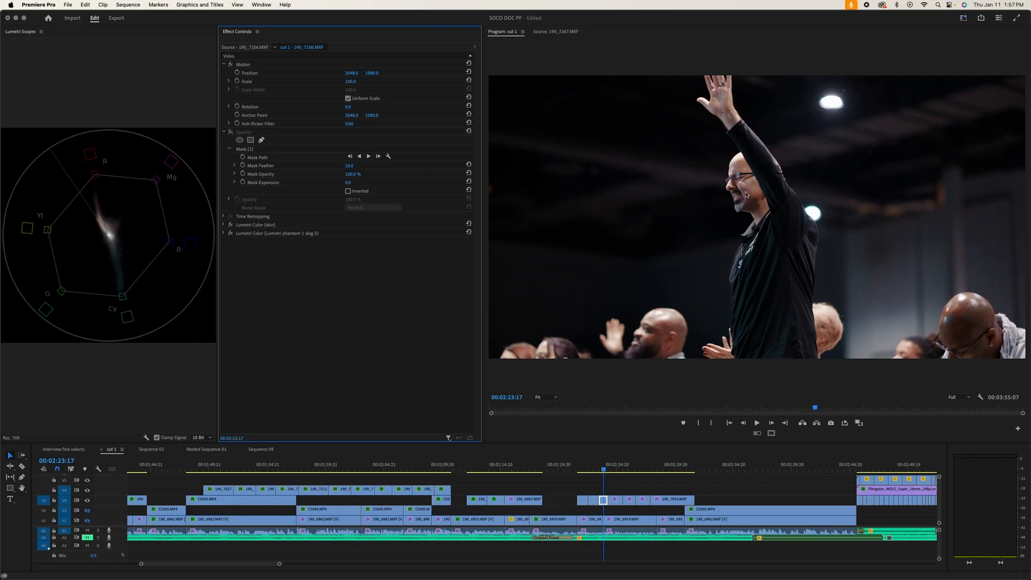
Compare the man's skin with and without the skin Lumetri effect, and check the preceding classroom clip's skin tones on the vectorscope
click(231, 226)
click(231, 225)
click(231, 226)
click(231, 226)
drag(603, 471, 590, 473)
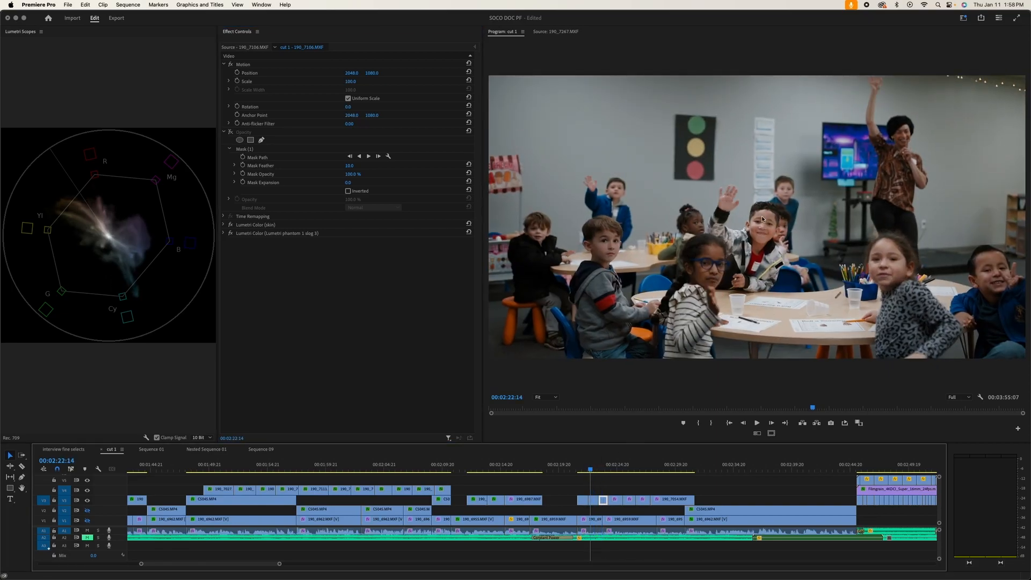
drag(592, 472, 605, 475)
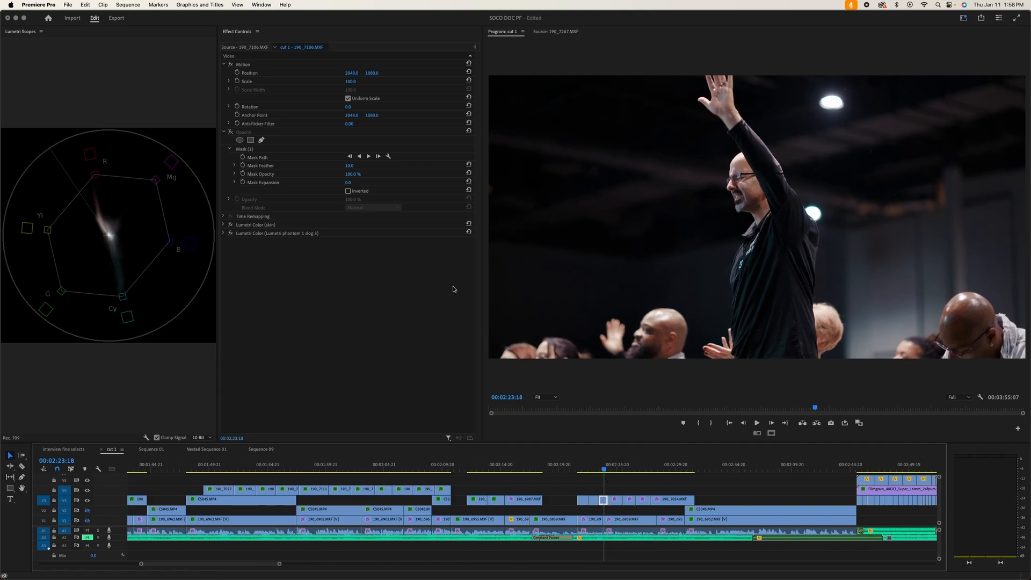
Bypass the skin effect and reset the phantom Lumetri effect's white balance for comparison, and restore both
click(231, 224)
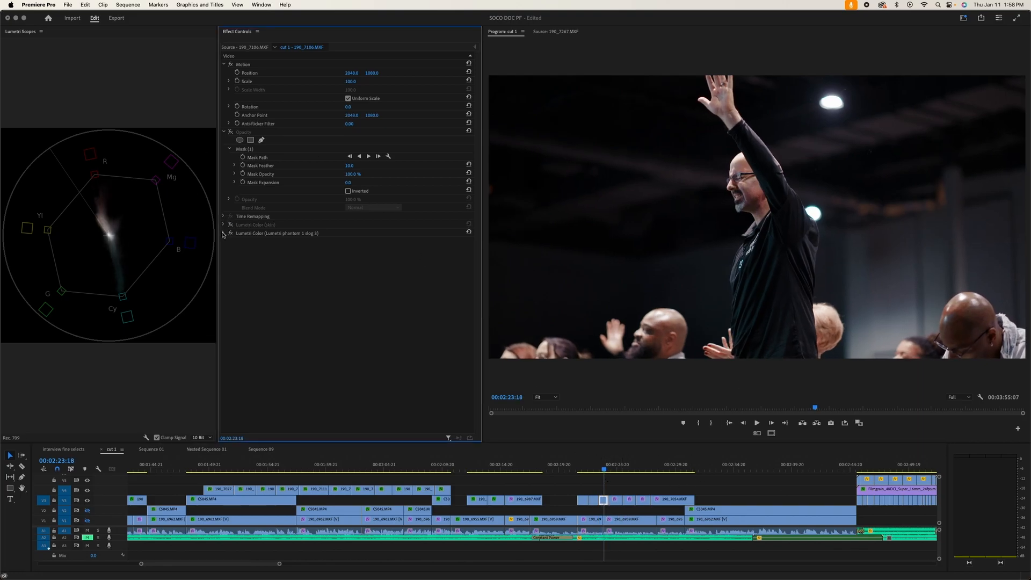
click(224, 233)
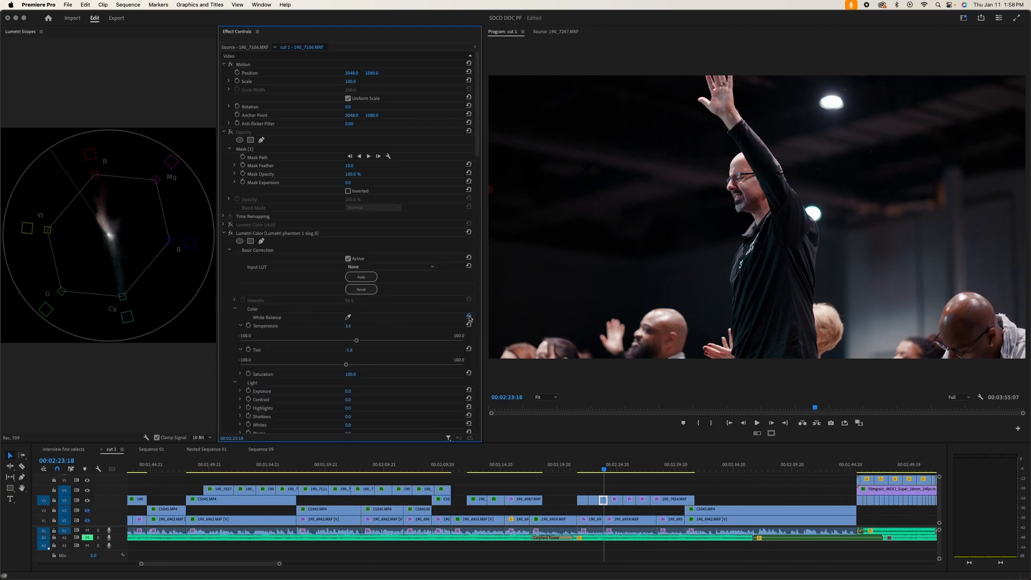
click(604, 471)
mouse_move(603, 472)
mouse_down()
mouse_move(585, 471)
mouse_move(604, 473)
mouse_up()
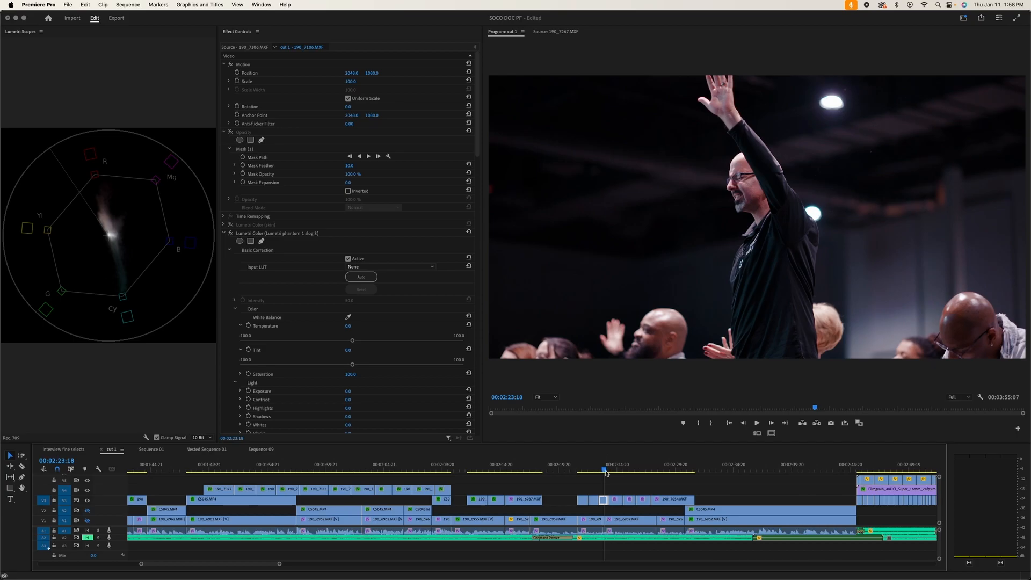
click(603, 344)
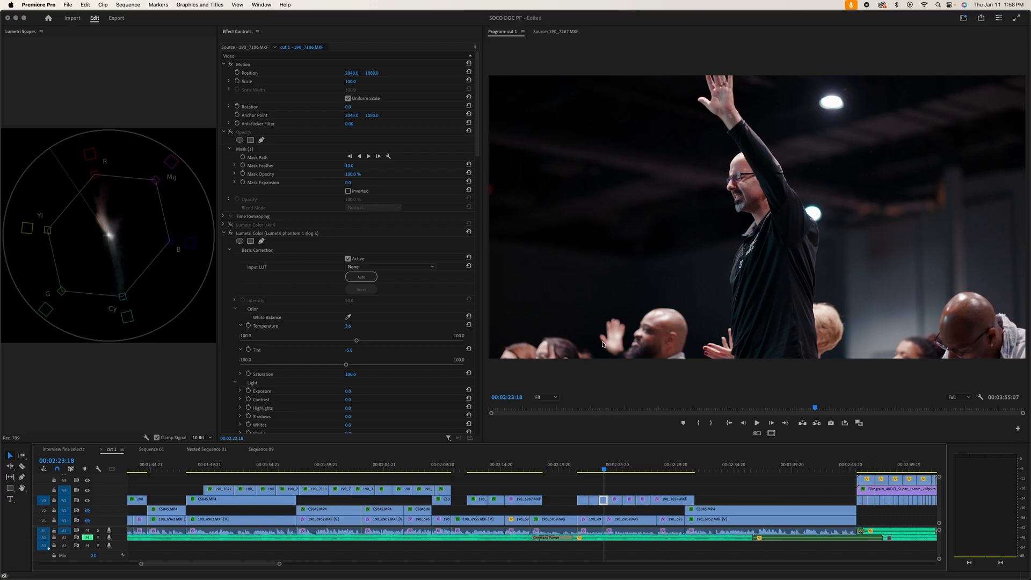
mouse_move(596, 470)
mouse_down()
mouse_move(584, 471)
mouse_move(608, 472)
mouse_up()
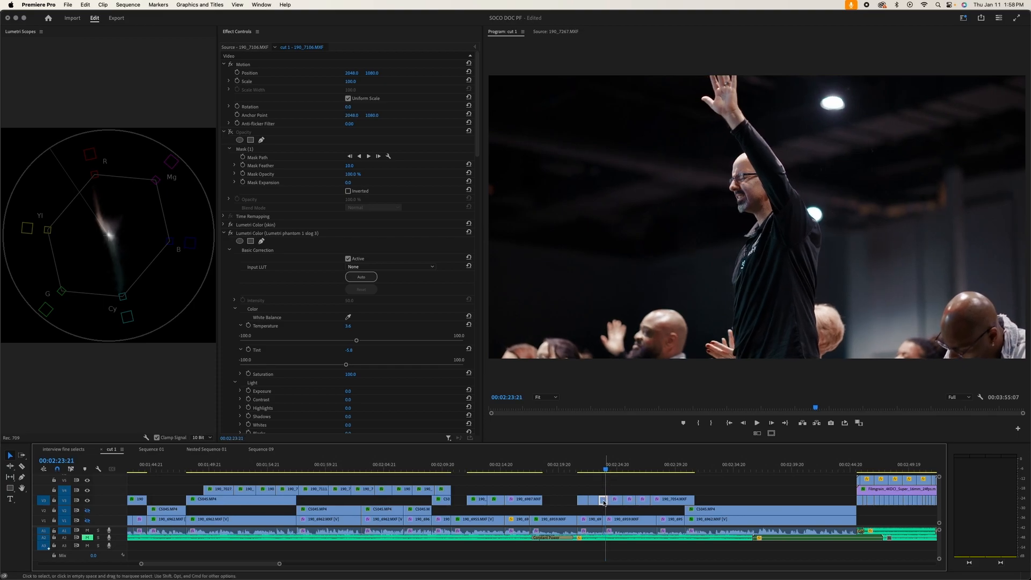
click(225, 236)
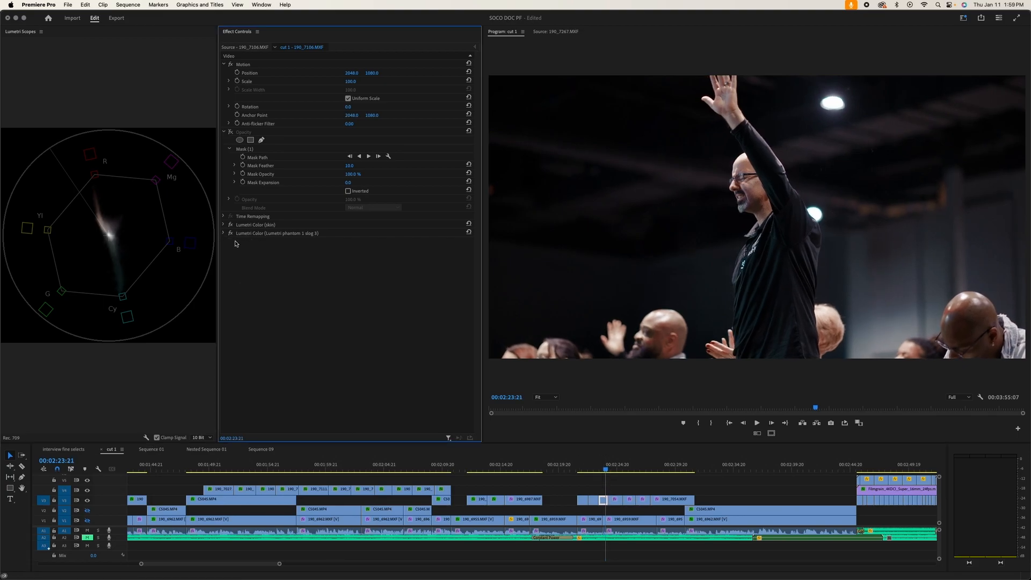
In the phantom Lumetri effect's Basic Correction, lower Highlights to -11.2 and Whites to about -6
scroll(231, 376, down, 5)
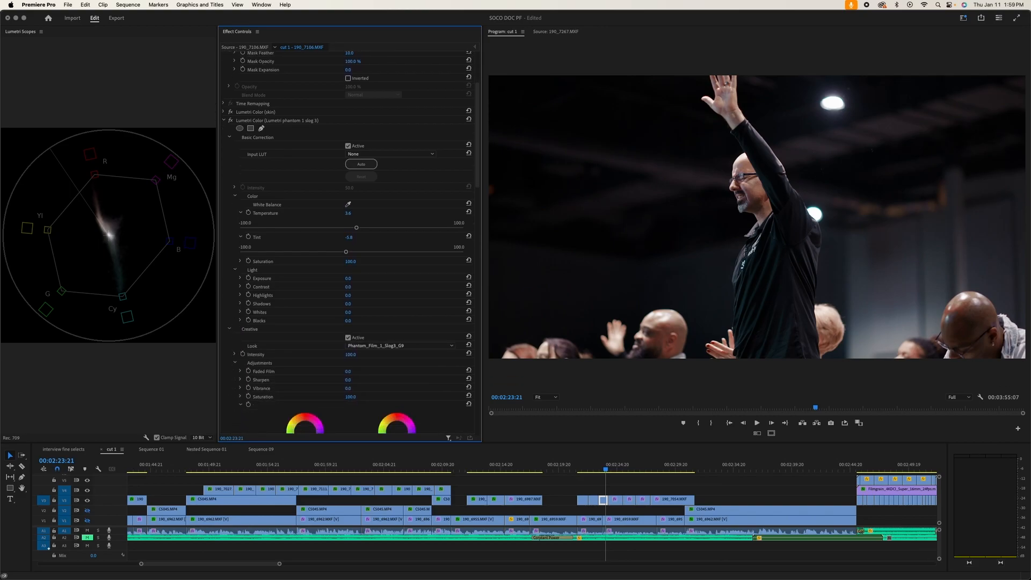
click(240, 312)
click(240, 295)
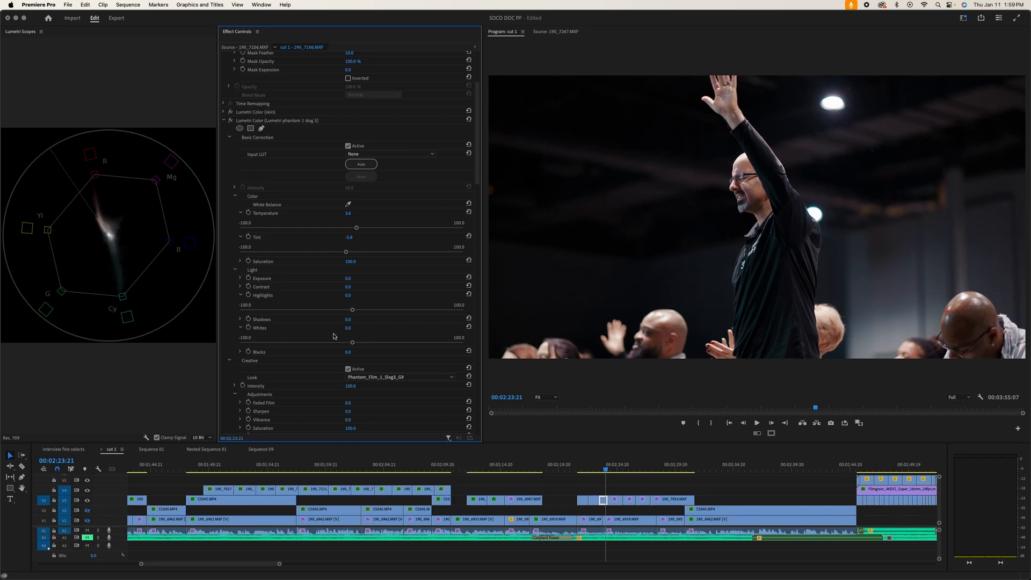
mouse_move(352, 342)
mouse_down()
mouse_move(324, 345)
mouse_move(337, 346)
mouse_up()
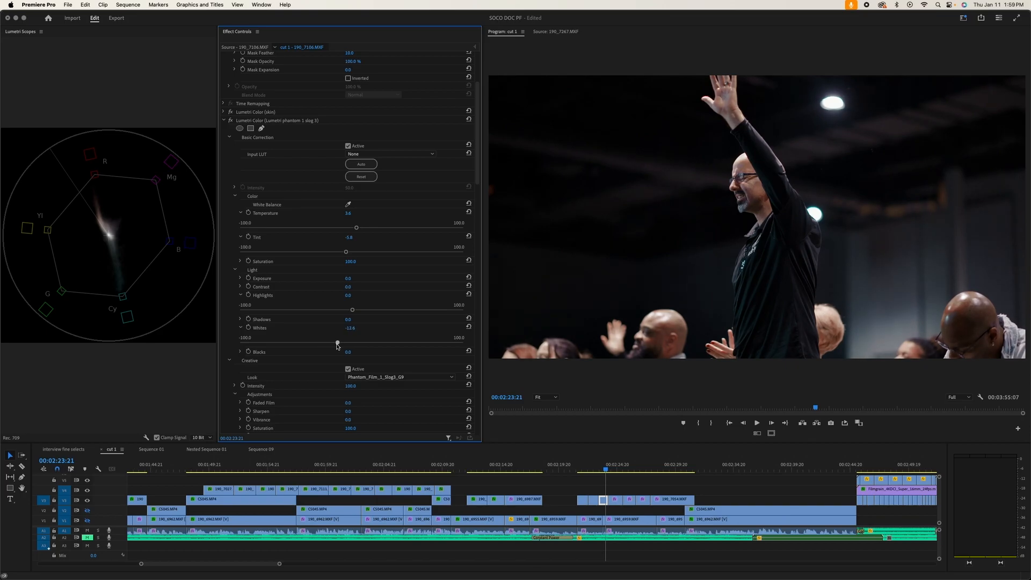
click(468, 327)
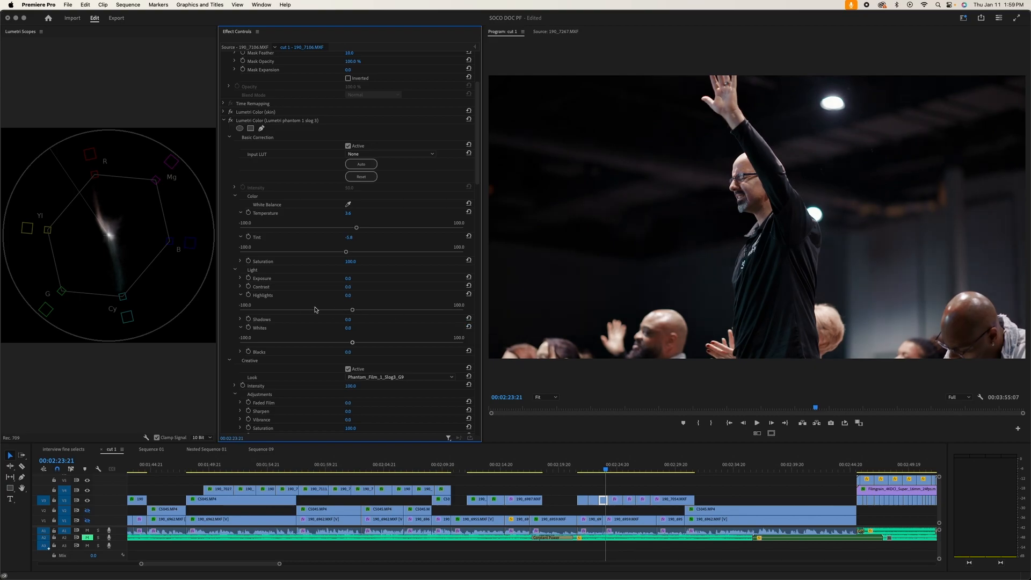
drag(352, 310, 339, 312)
drag(353, 342, 345, 345)
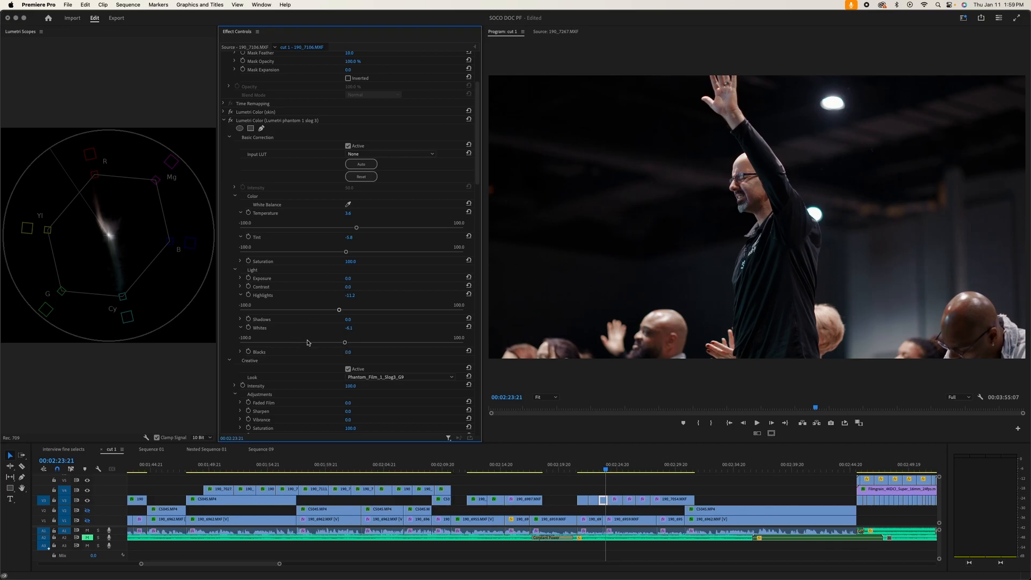
Set Shadows to 14.0 and raise Contrast moderately in the phantom Lumetri effect's Basic Correction
click(240, 288)
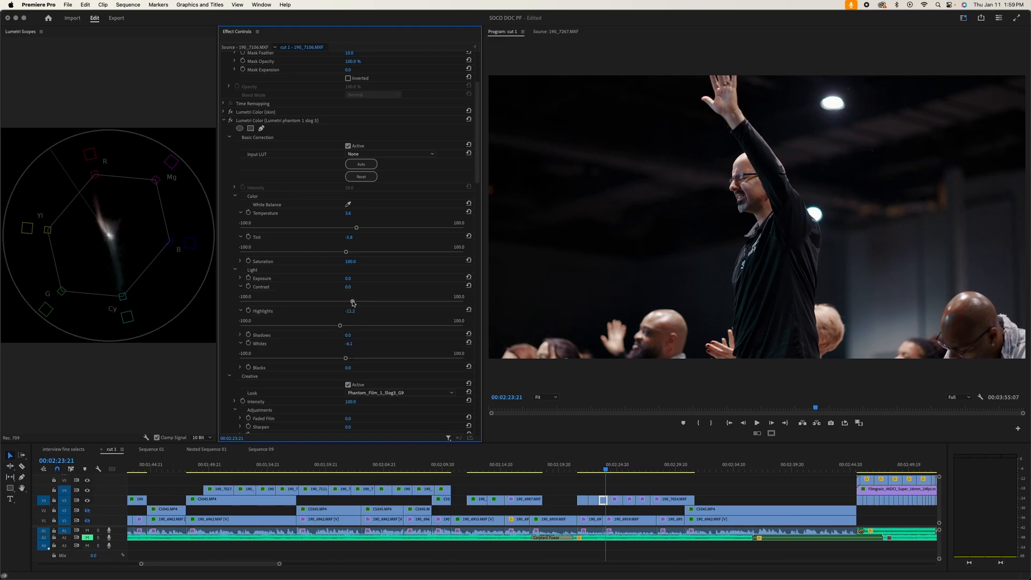
drag(353, 302, 354, 304)
click(240, 335)
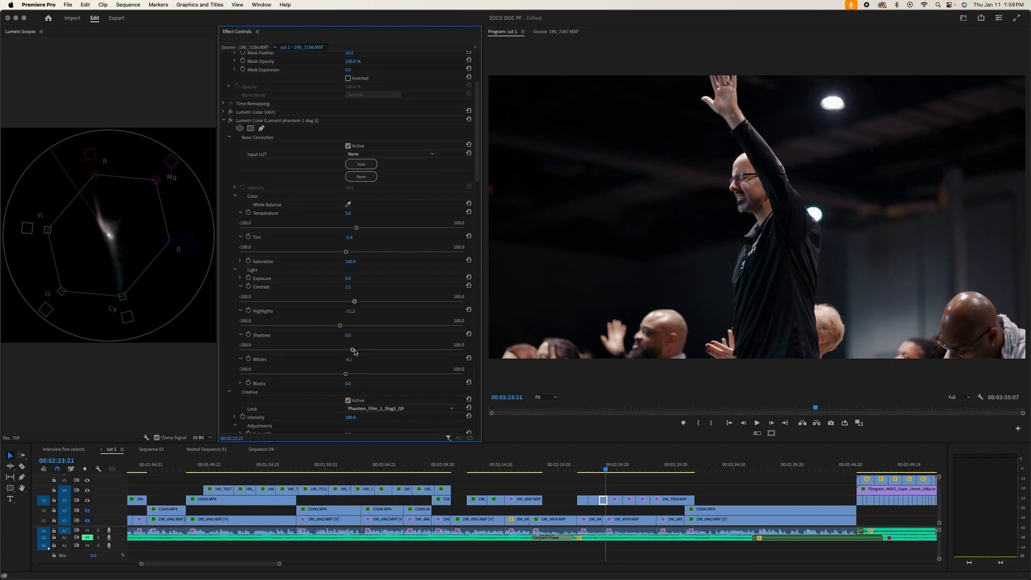
drag(354, 350, 367, 353)
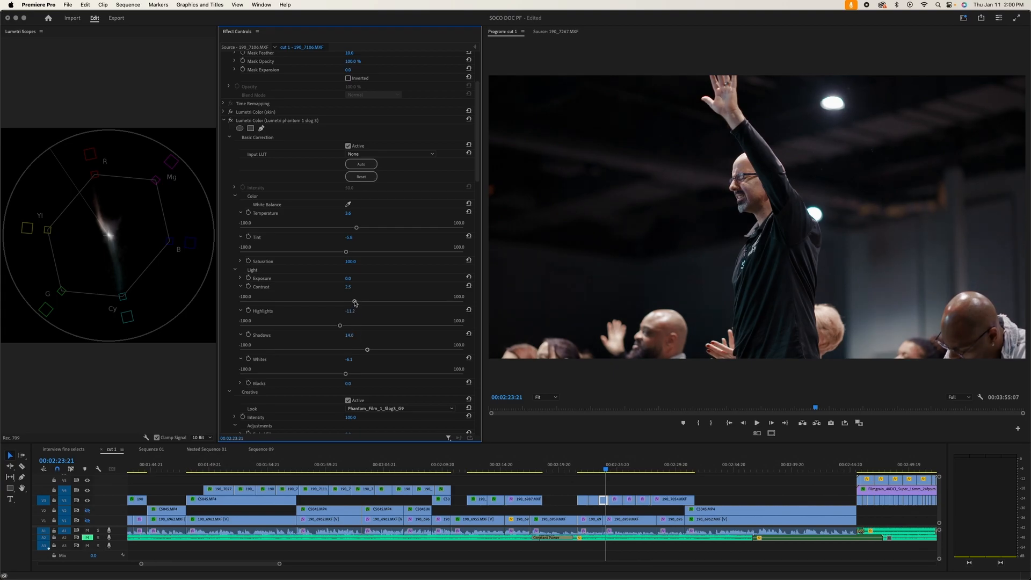
drag(355, 303, 363, 304)
drag(365, 303, 372, 304)
click(224, 121)
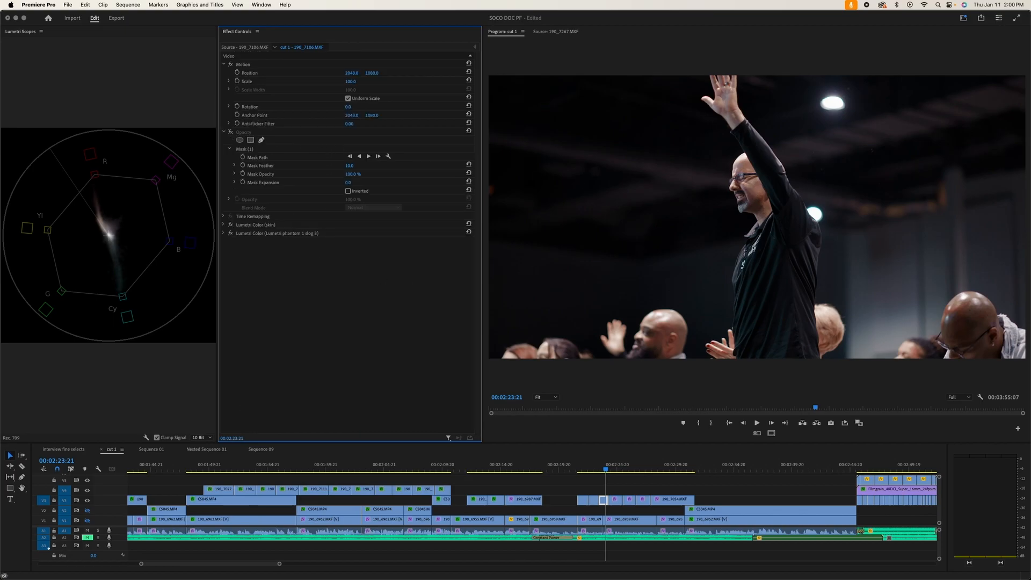
Compare the grade against a fresh Lumetri phantom 1 slog 3 preset with the existing Lumetri effects bypassed, and delete that preset
click(231, 225)
click(230, 233)
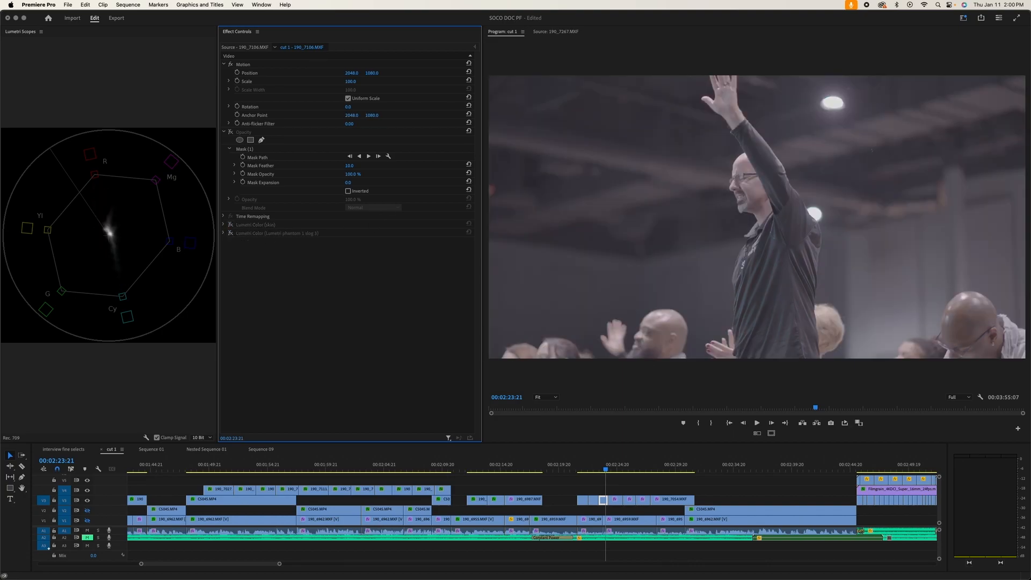
drag(0, 271, 242, 269)
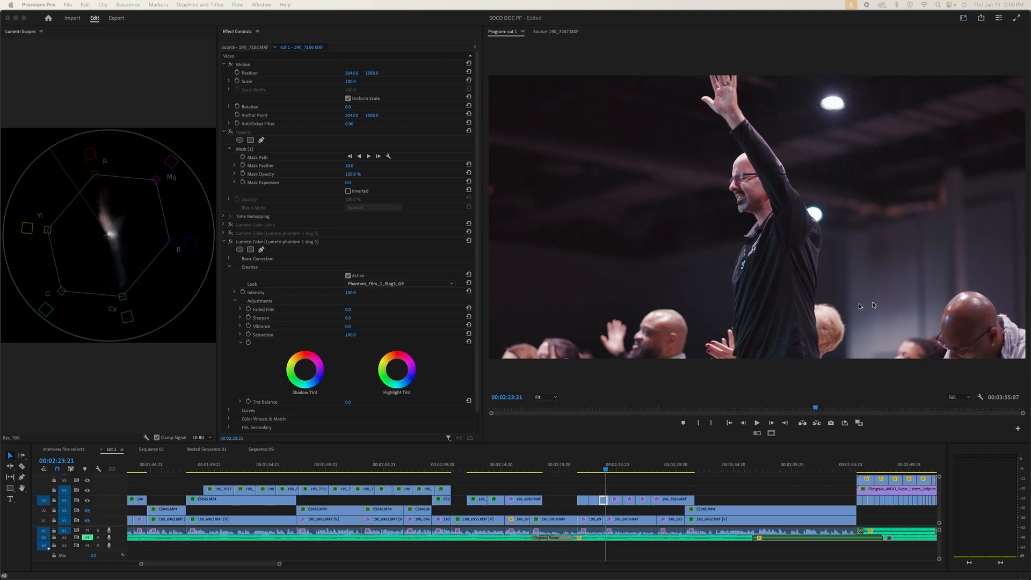
click(225, 243)
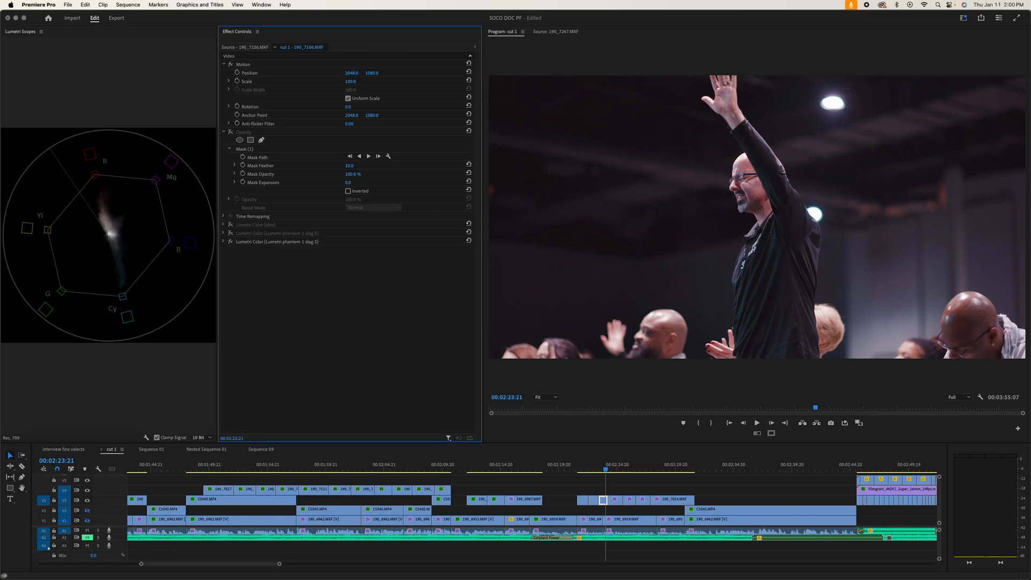
click(231, 241)
click(231, 234)
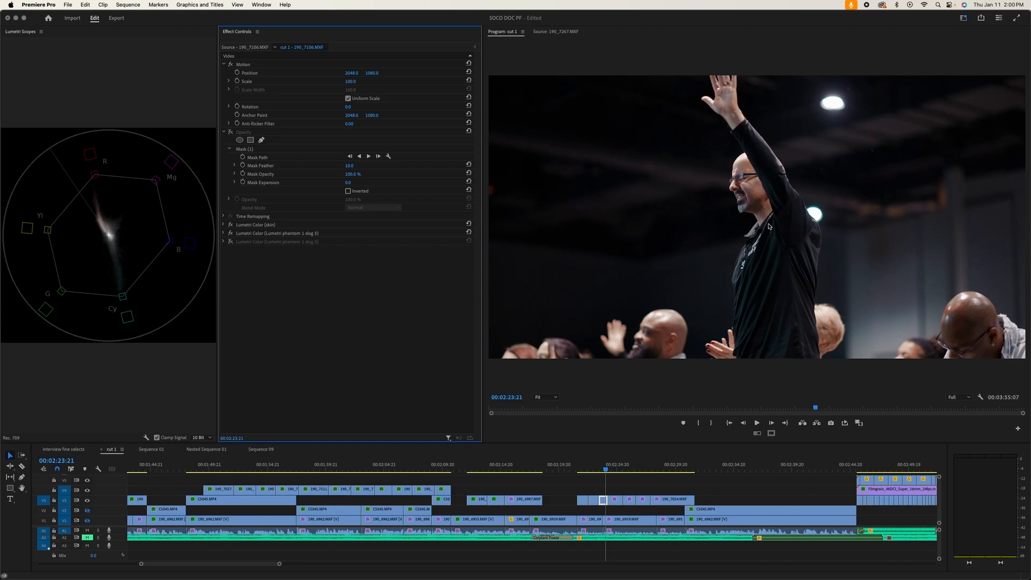
right_click(272, 246)
click(295, 288)
key(Delete)
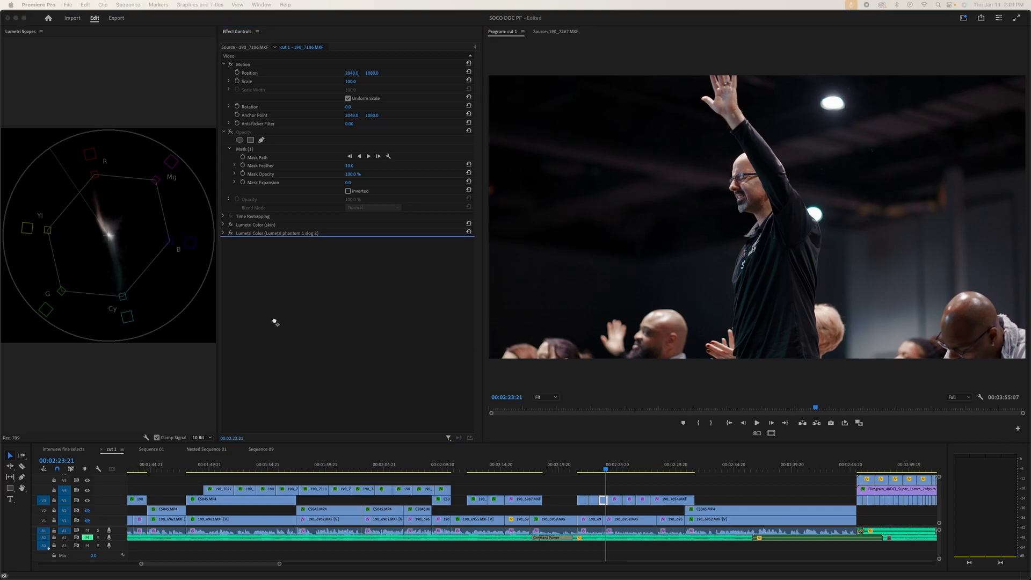
Add the color bump/shift Lumetri preset below the phantom effect and sample the bluish background wall for Hue vs Sat
key(super+z)
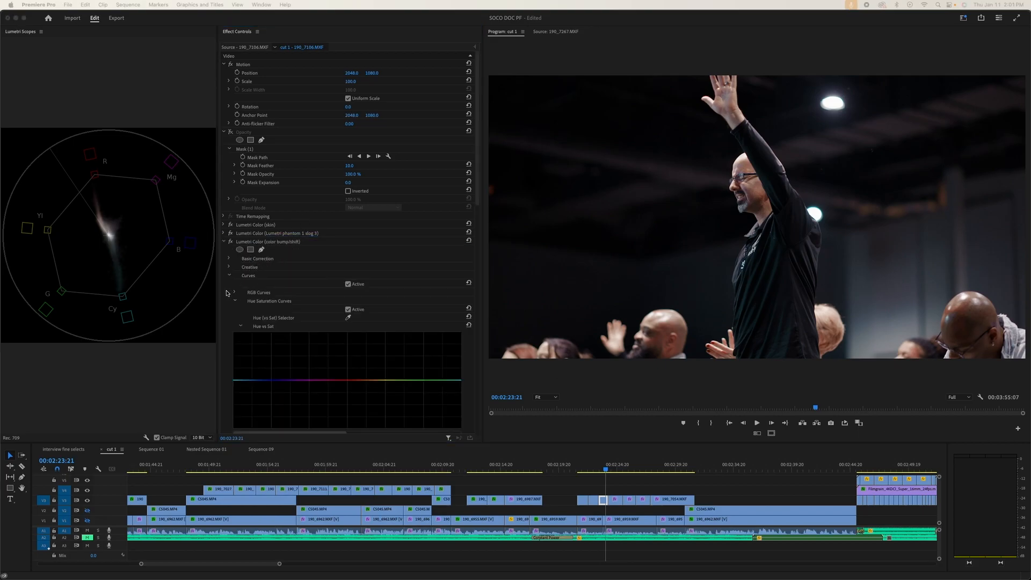
scroll(226, 293, down, 3)
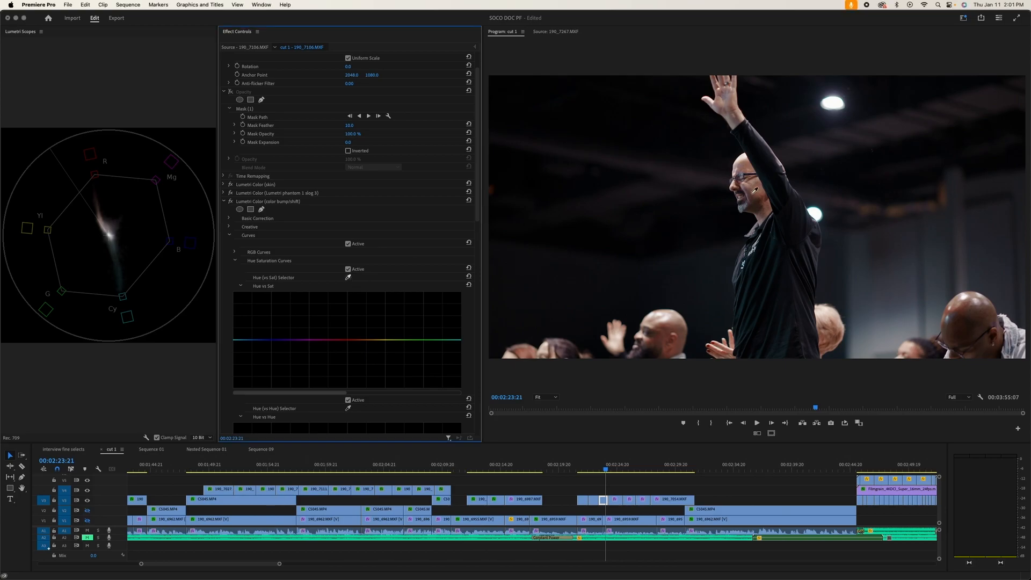
click(940, 225)
Switch the Lumetri Scopes to Parade (RGB) only, and widen the scopes and effect settings areas
click(148, 436)
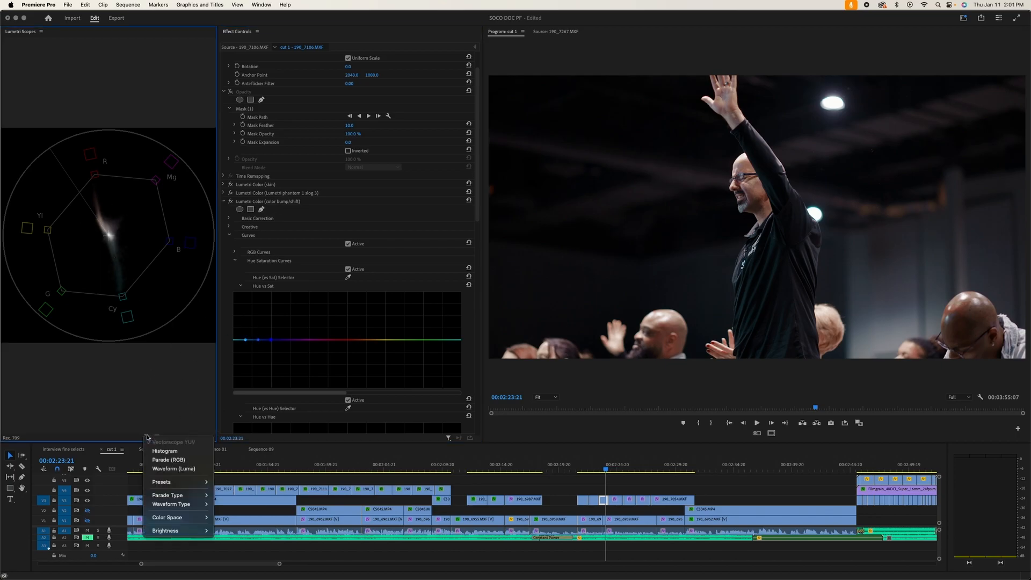
click(169, 461)
click(147, 437)
click(164, 442)
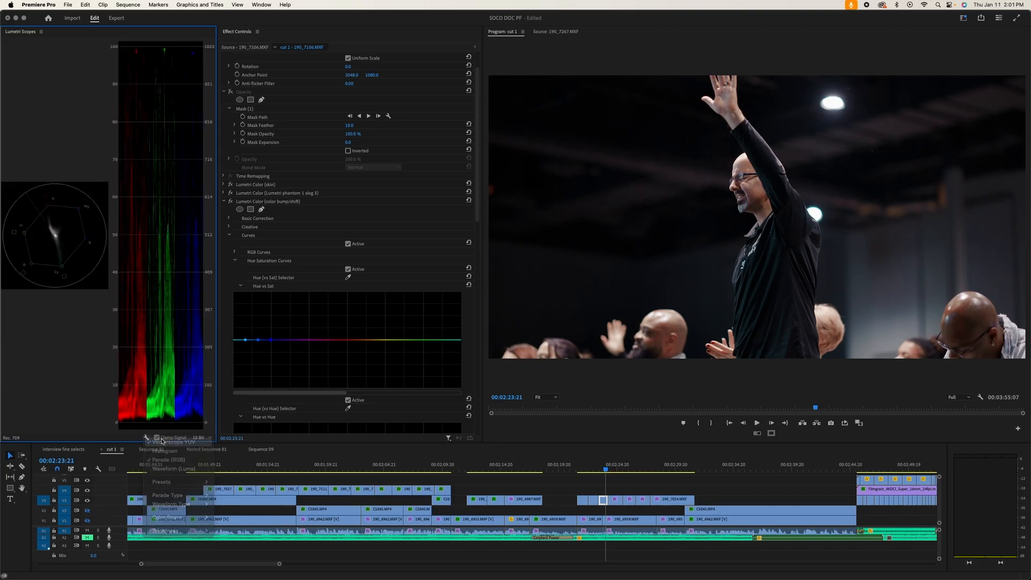
drag(218, 300, 227, 301)
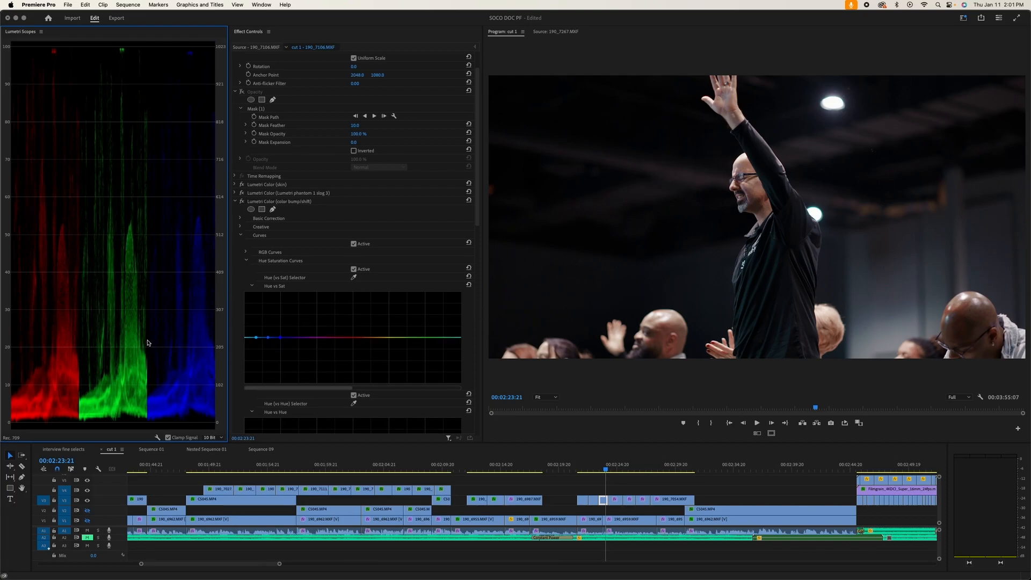
drag(485, 334, 493, 334)
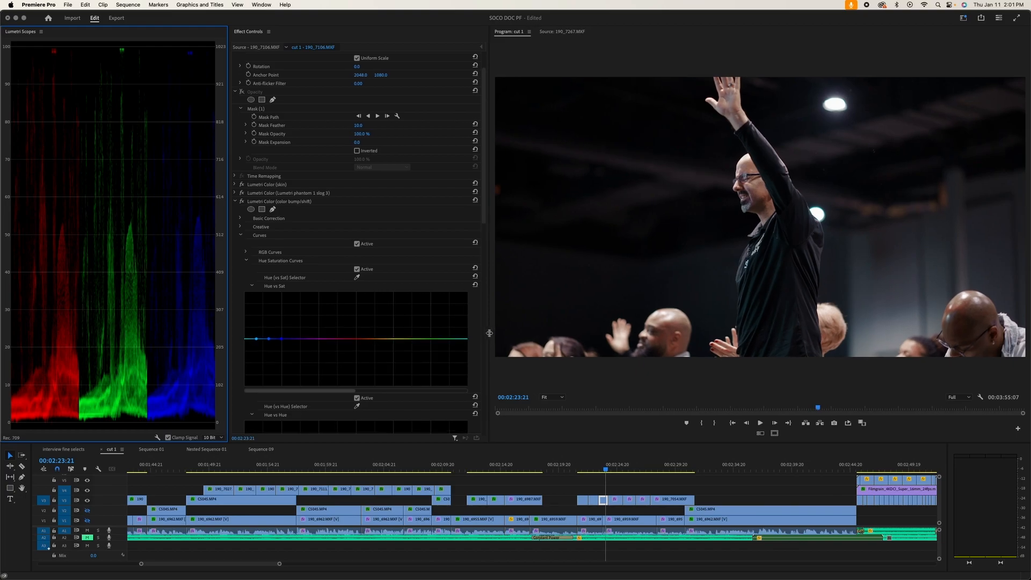
Raise the sampled blue on the Hue vs Sat curve, sample the man's face, and slightly raise its red-orange saturation
click(269, 339)
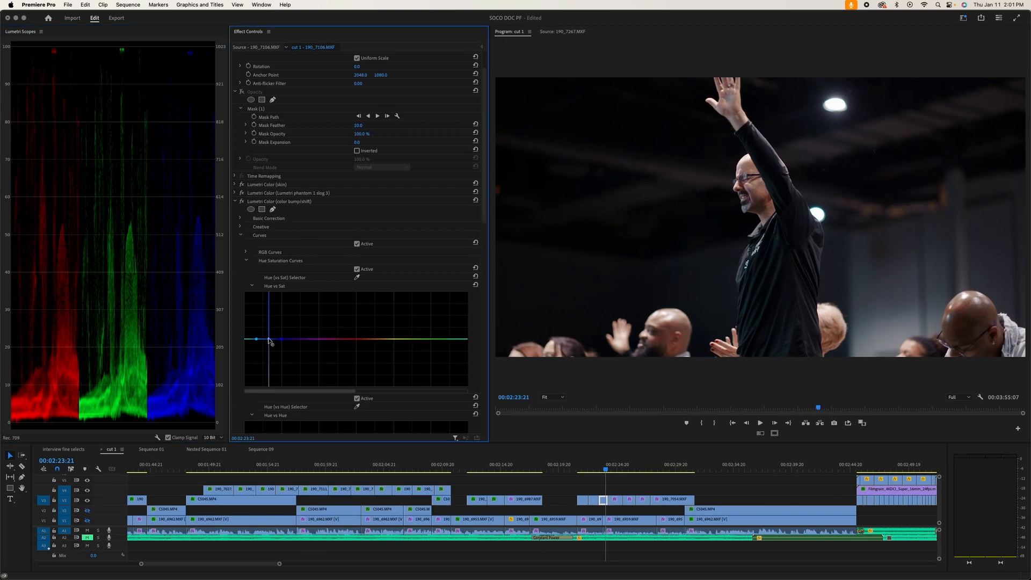
drag(270, 339, 269, 323)
drag(270, 325, 269, 324)
click(357, 277)
click(760, 188)
drag(362, 338, 363, 336)
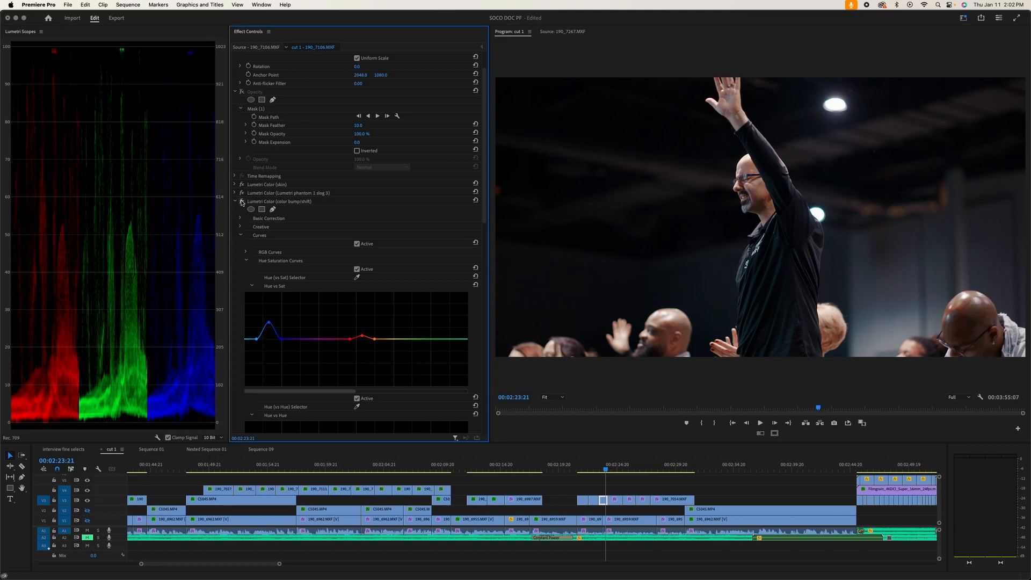
Toggle the color bump/shift effect repeatedly to compare the picture with and without the saturation boost
click(242, 202)
click(241, 202)
click(242, 202)
click(241, 202)
click(241, 202)
click(242, 202)
click(242, 202)
click(241, 202)
Add a control point in the green-cyan range of Hue vs Sat, raise the cyan saturation slightly, and collapse the color bump/shift effect
scroll(339, 359, right, 3)
click(299, 339)
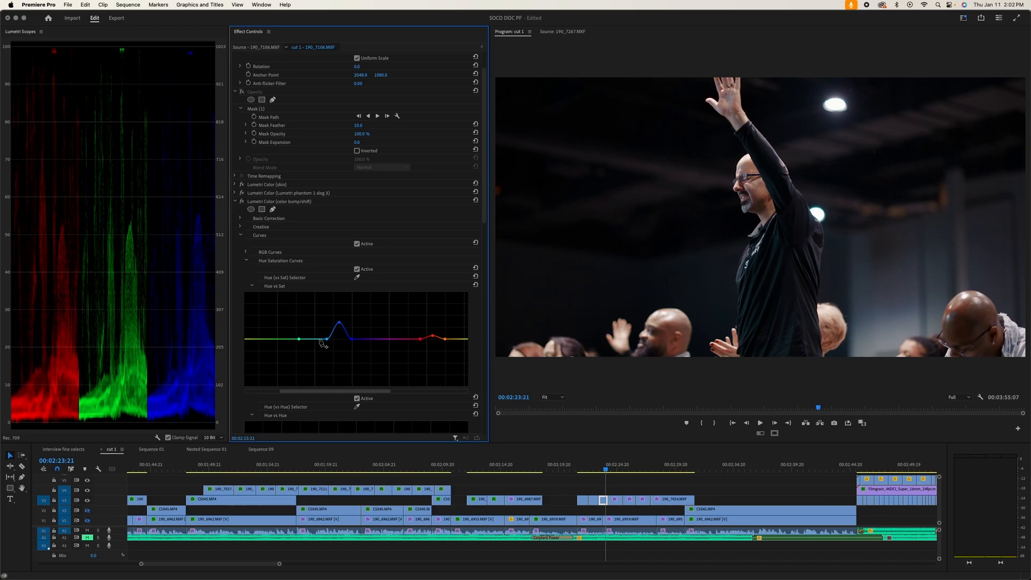
mouse_move(314, 339)
mouse_down()
mouse_move(304, 333)
mouse_move(320, 333)
mouse_move(317, 314)
mouse_move(315, 328)
mouse_move(330, 337)
mouse_move(331, 309)
mouse_move(330, 329)
mouse_up()
click(235, 202)
Scrub past the graded clip to the shot of the two women, select its clip, and park the playhead at 00:02:24:23
drag(606, 471, 603, 471)
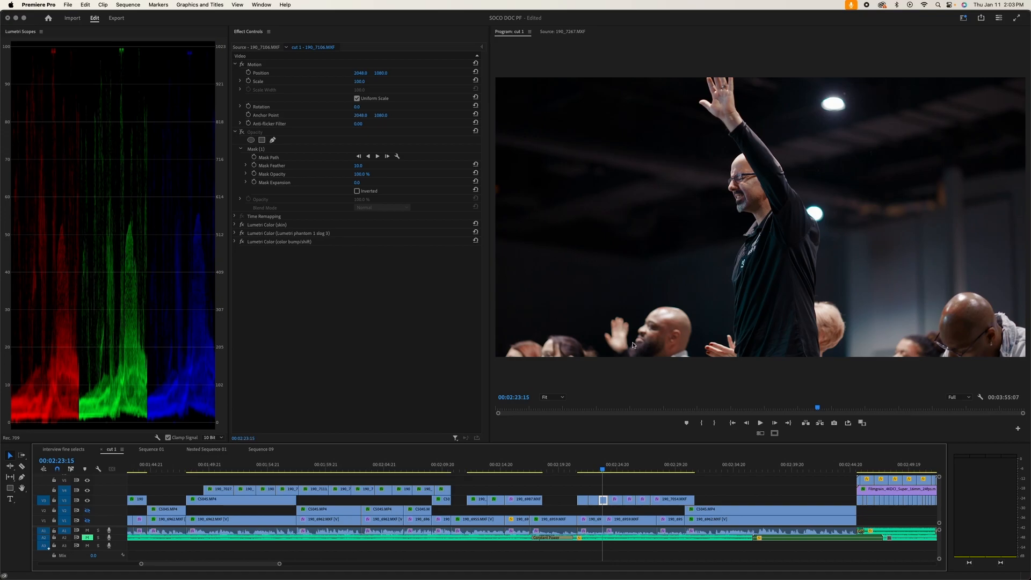
drag(603, 471, 604, 475)
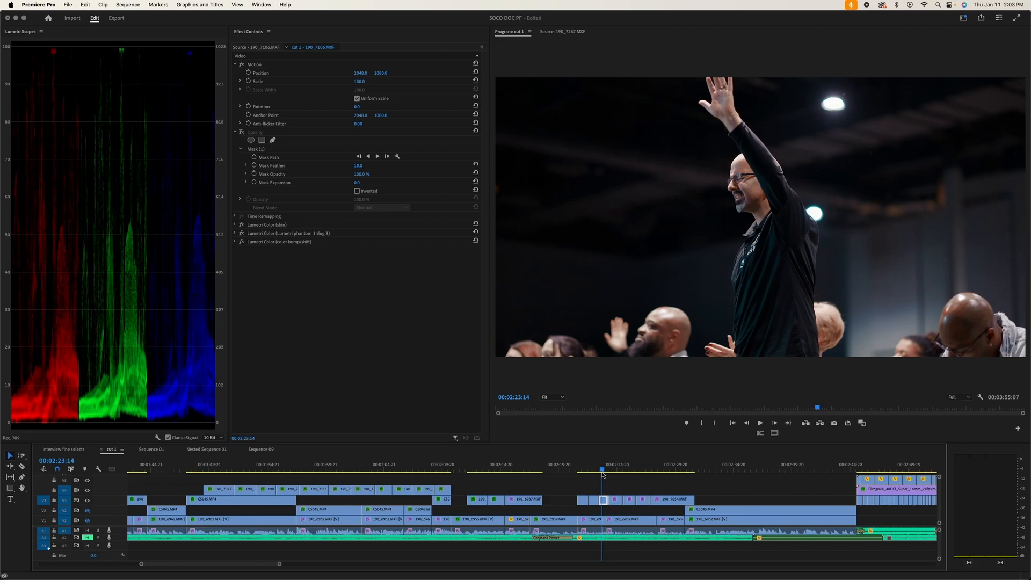
drag(603, 471, 619, 471)
click(615, 500)
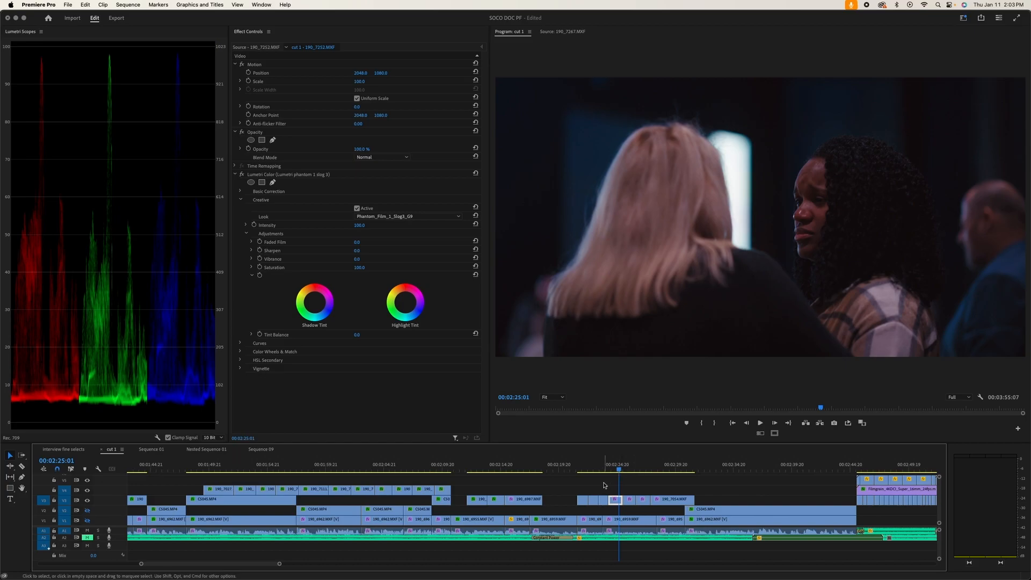
mouse_move(611, 472)
mouse_down()
mouse_move(602, 471)
mouse_move(619, 476)
mouse_up()
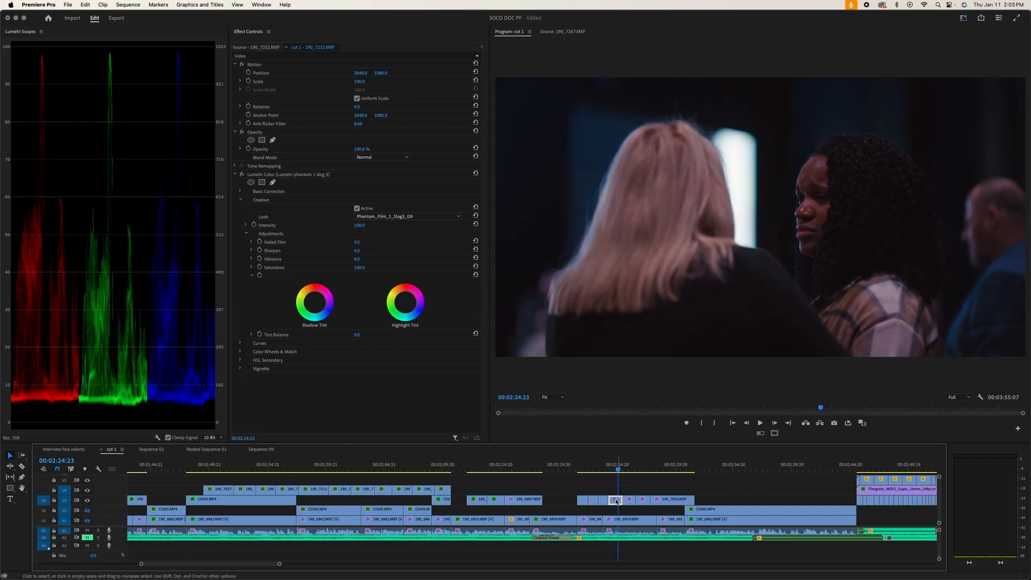
Check the shot's color cast on the Vectorscope YUV alone, and return the Lumetri Scopes to Parade (RGB) only
click(157, 437)
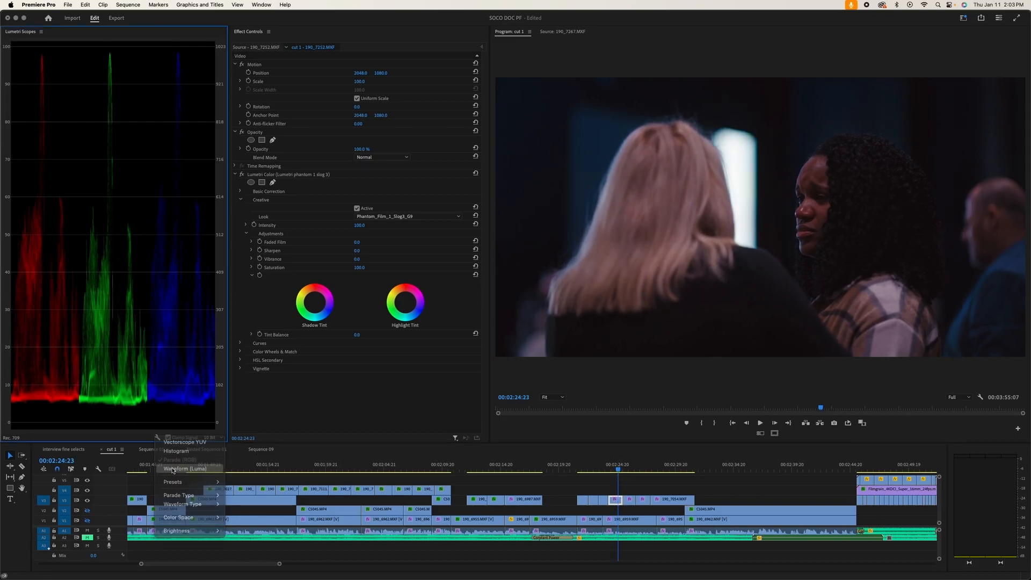
click(168, 443)
click(157, 438)
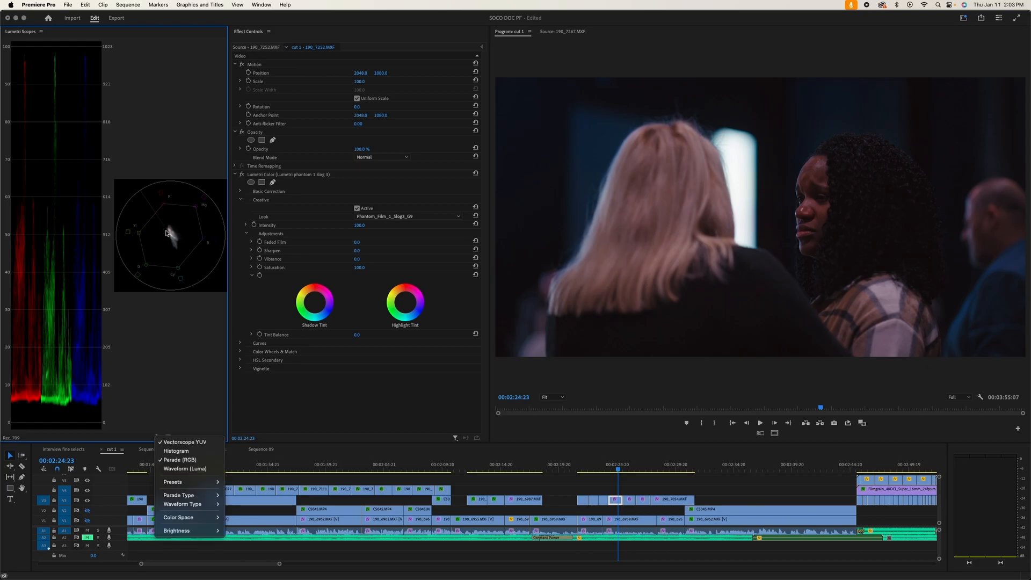
click(168, 460)
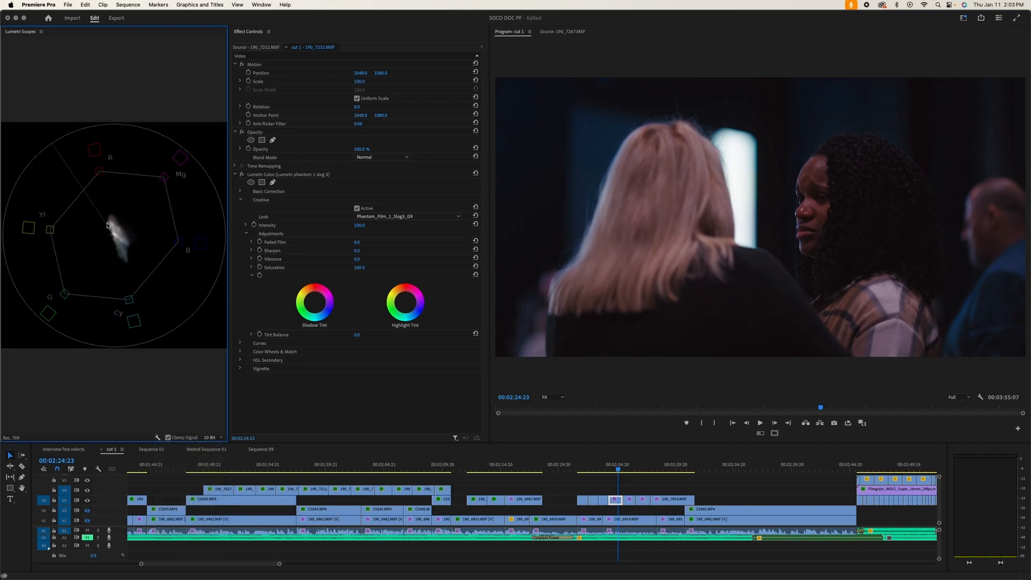
click(157, 438)
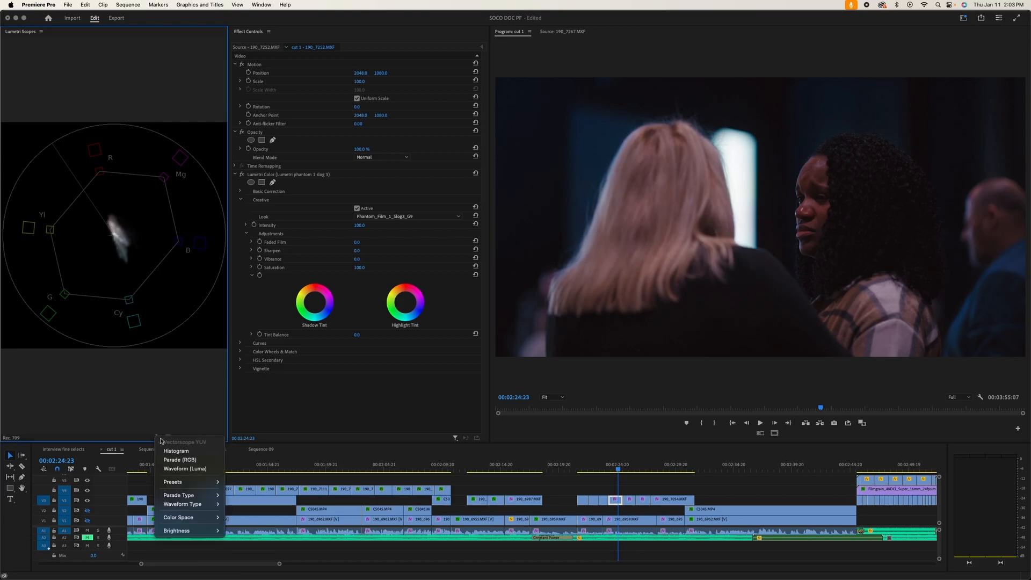
click(186, 461)
click(157, 438)
click(175, 443)
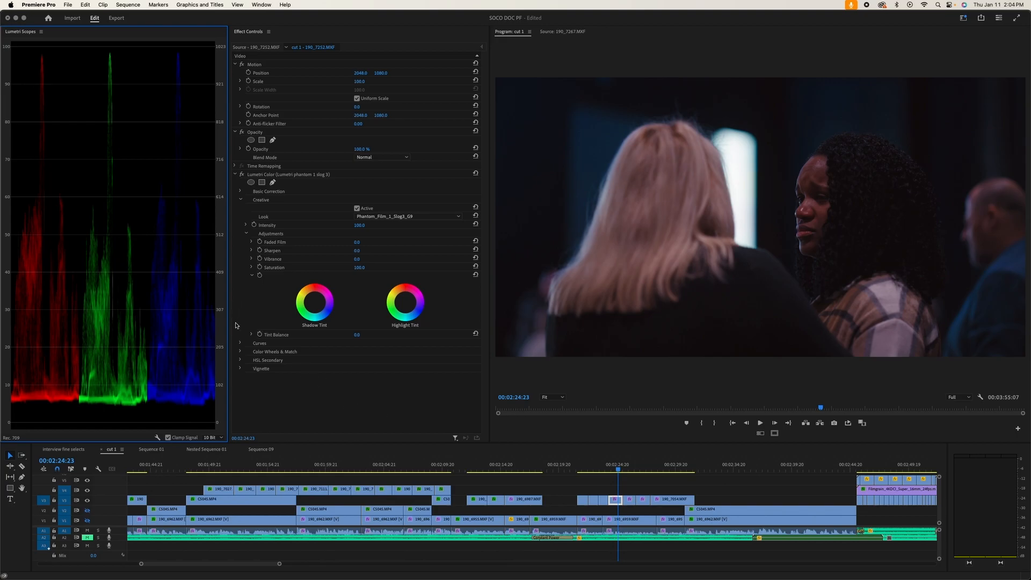
Lower the blacks by moving the master RGB curve's black point inward, and check the red curve's black point in the phantom effect
click(240, 342)
scroll(243, 358, down, 2)
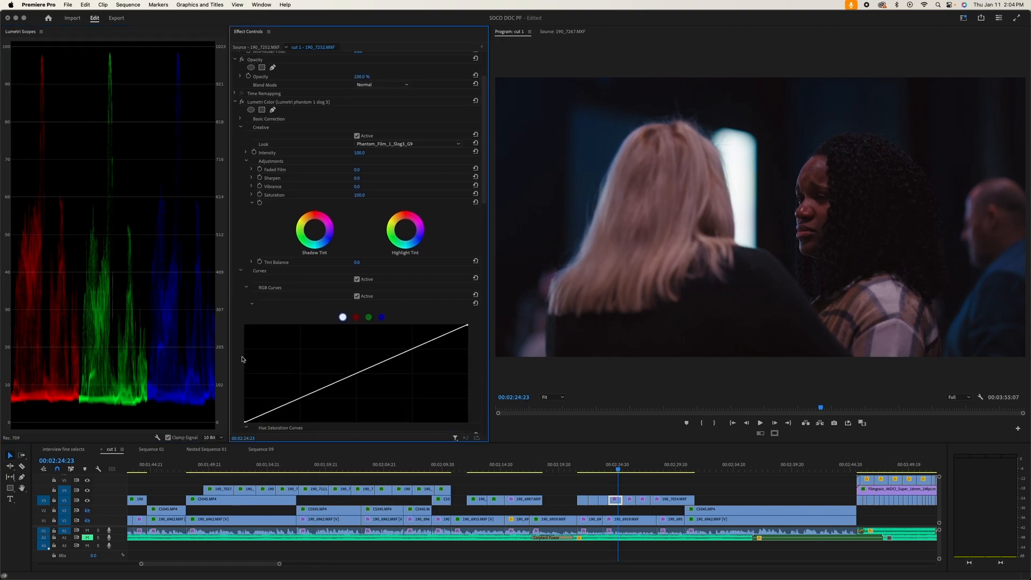
scroll(242, 359, down, 4)
drag(245, 310, 253, 321)
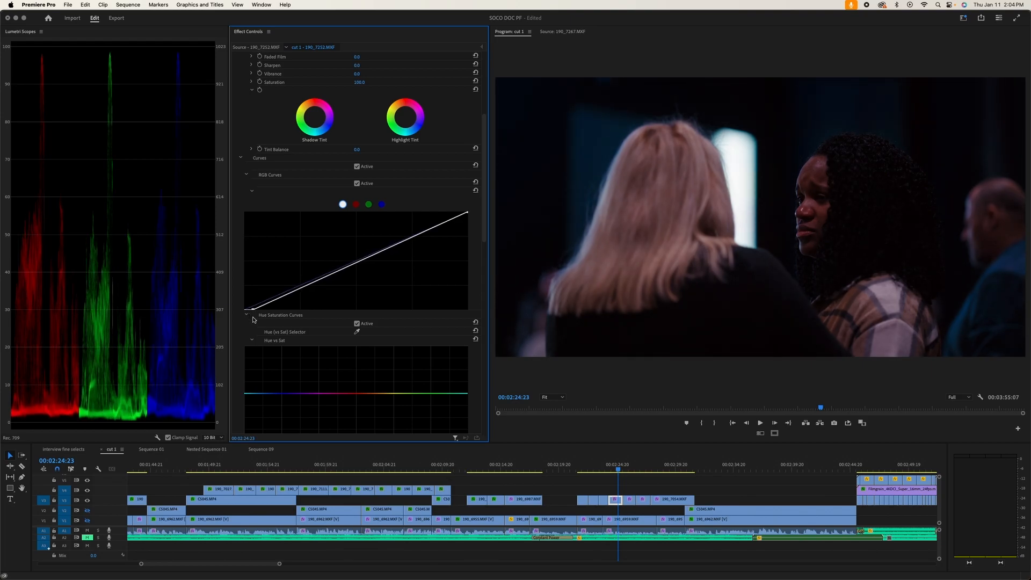
click(355, 204)
drag(245, 309, 245, 310)
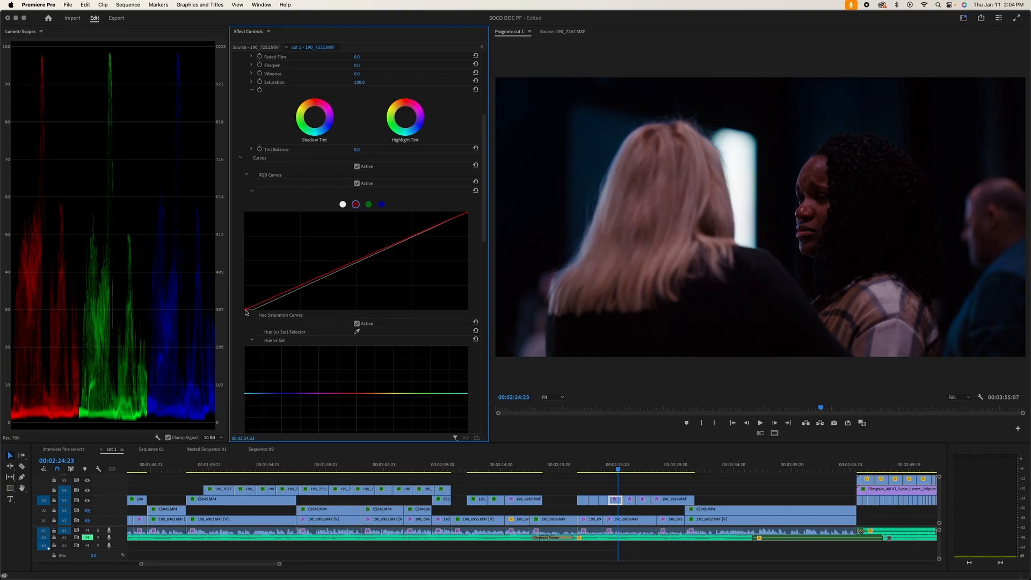
Raise Shadows to 45.7 in Basic Correction and review the RGB curves
scroll(243, 290, up, 5)
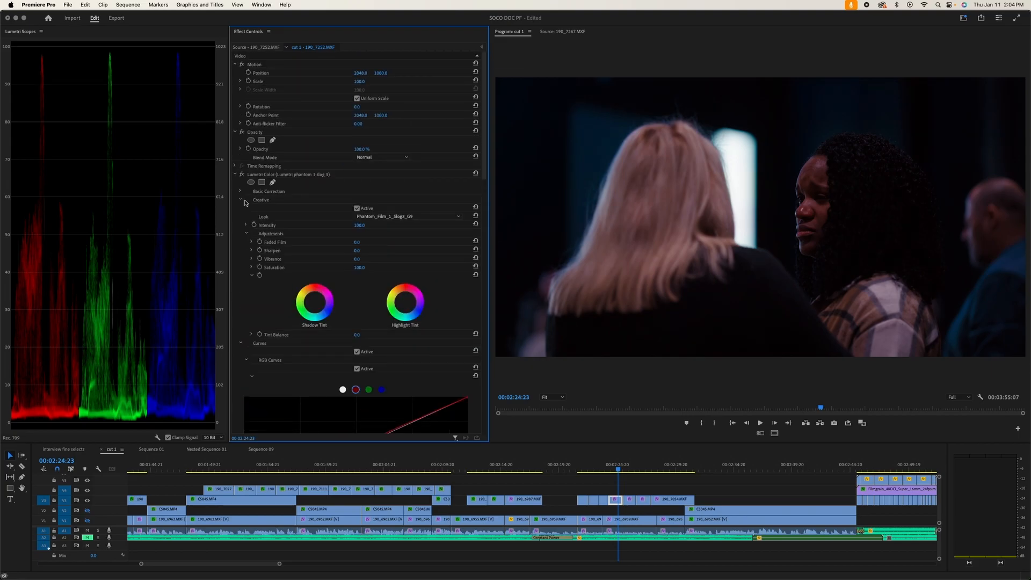
scroll(260, 311, up, 5)
click(252, 326)
drag(361, 342, 411, 344)
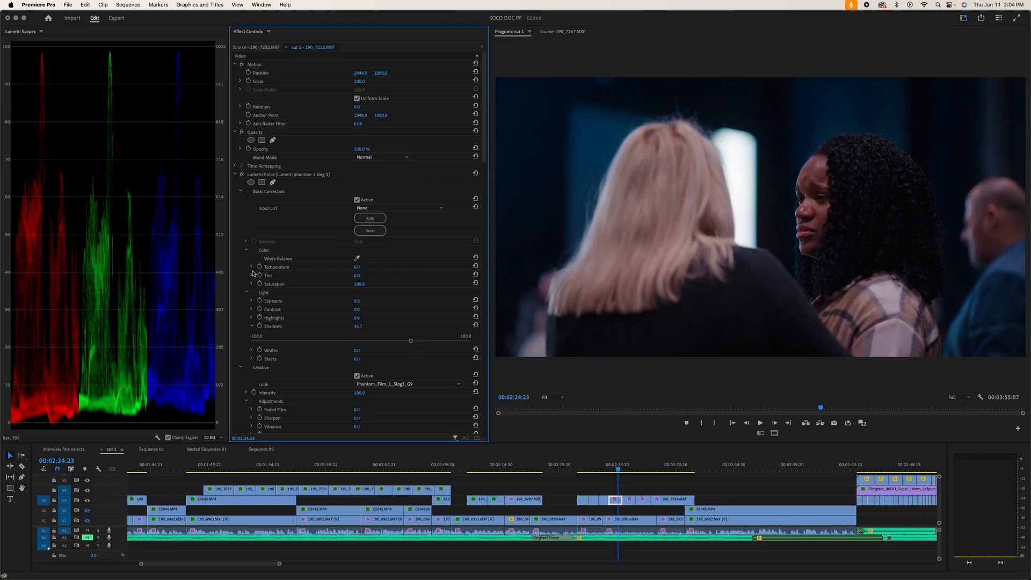
scroll(249, 269, down, 6)
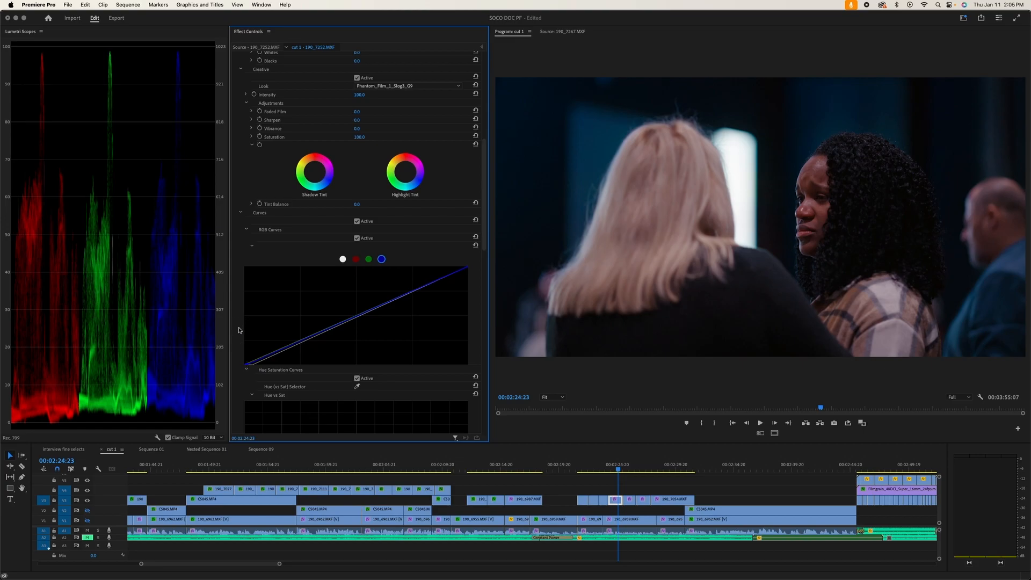
Cool the shot slightly by setting the Basic Correction Temperature to -3.1
scroll(239, 329, up, 10)
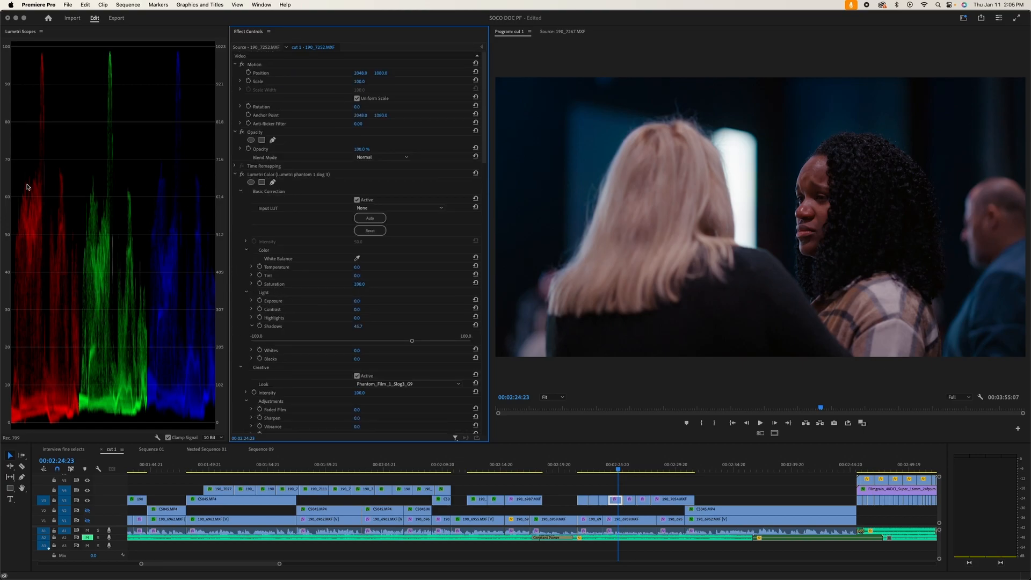
click(251, 267)
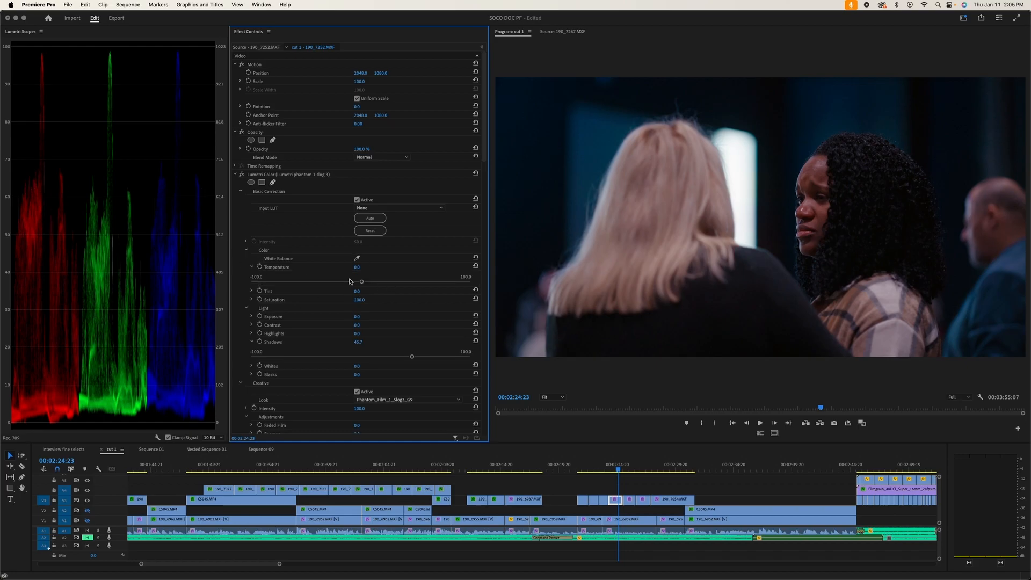
drag(361, 283, 357, 283)
drag(357, 283, 358, 285)
Shift Tint toward green, reset it to compare, and set it to -7.2
click(250, 291)
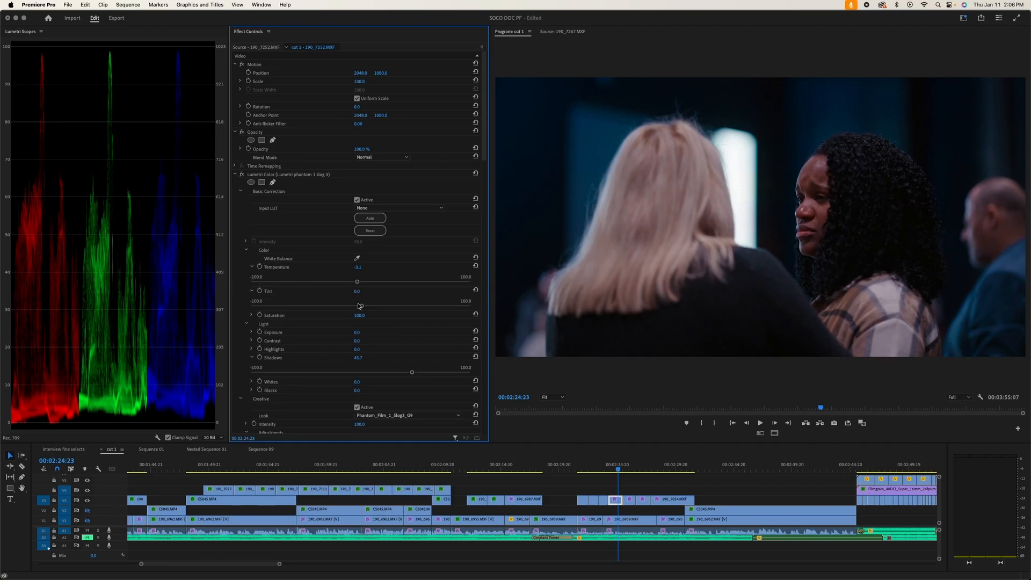
drag(362, 308, 355, 308)
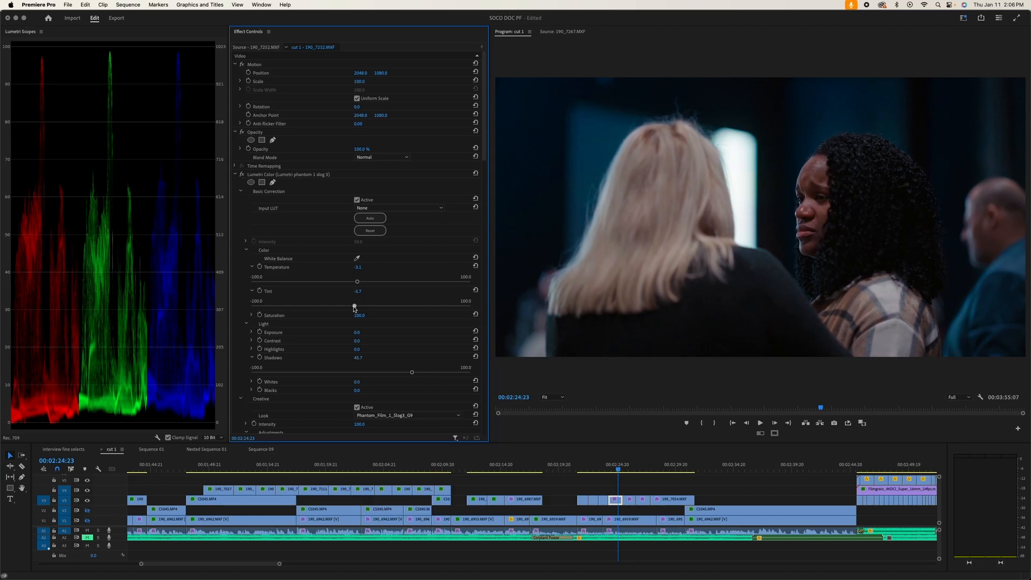
click(476, 291)
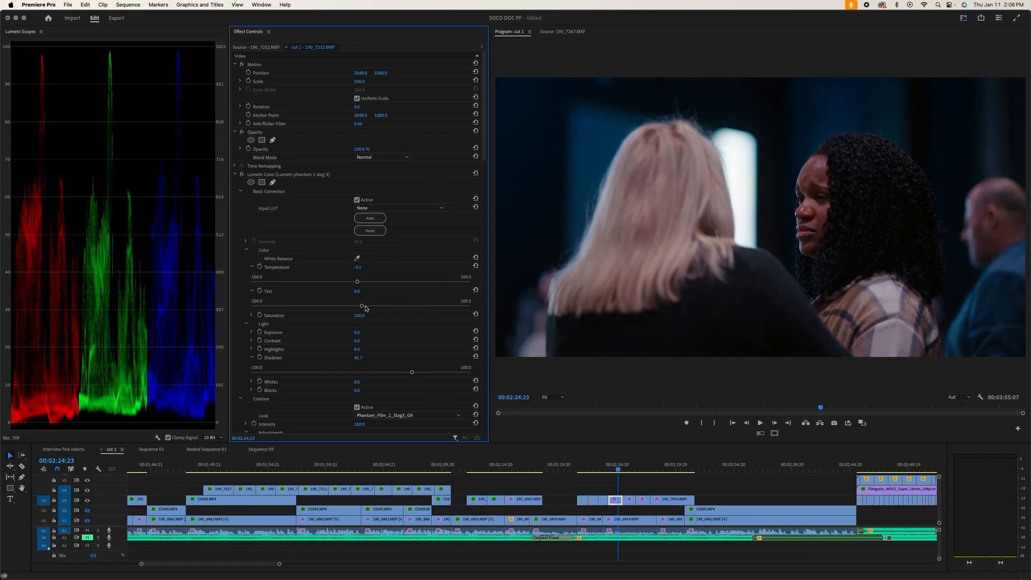
drag(362, 309, 352, 310)
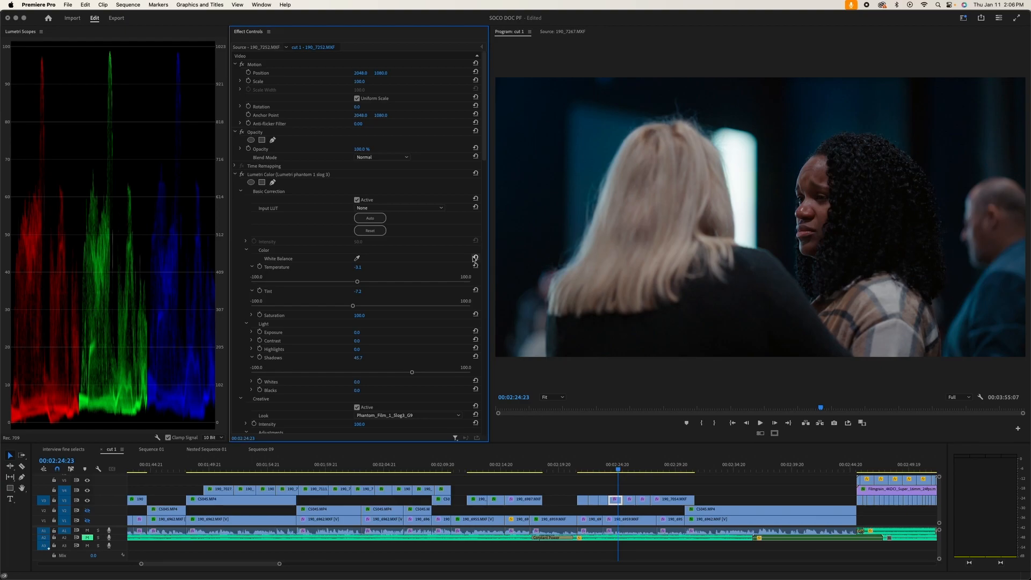
Try a warmer Temperature, bring it back to a slightly cool setting, and collapse the phantom effect
drag(357, 282, 378, 282)
drag(359, 281, 357, 285)
click(235, 176)
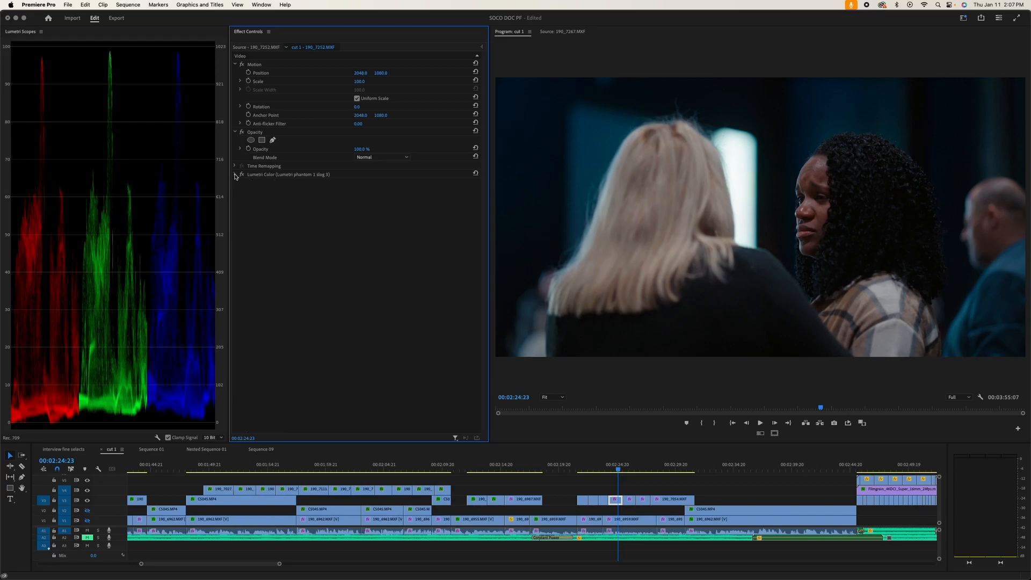
Draw a closed four-point opacity mask over the forehead of the woman with dark curly hair
click(263, 140)
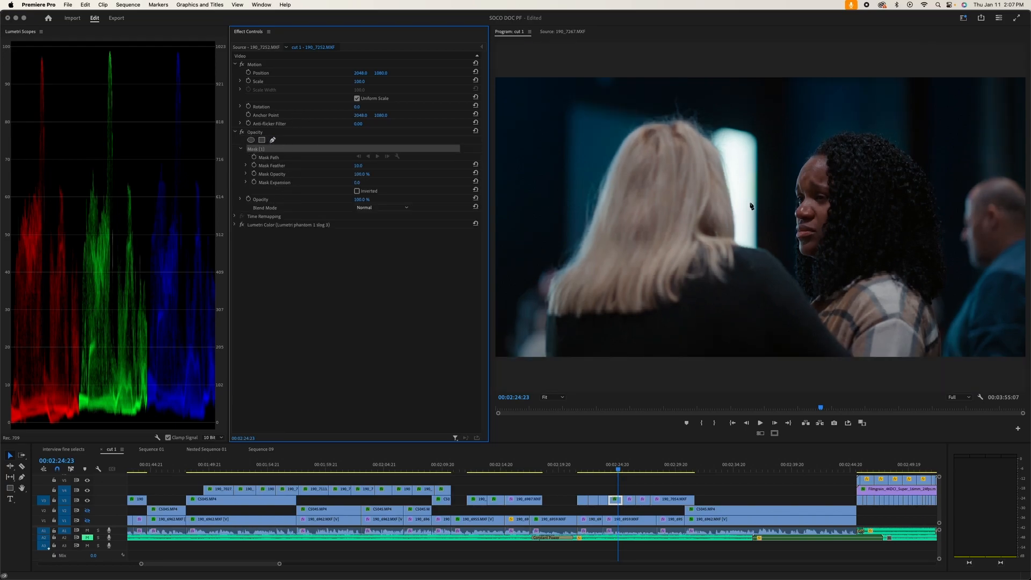
click(822, 164)
click(806, 160)
click(798, 181)
click(824, 181)
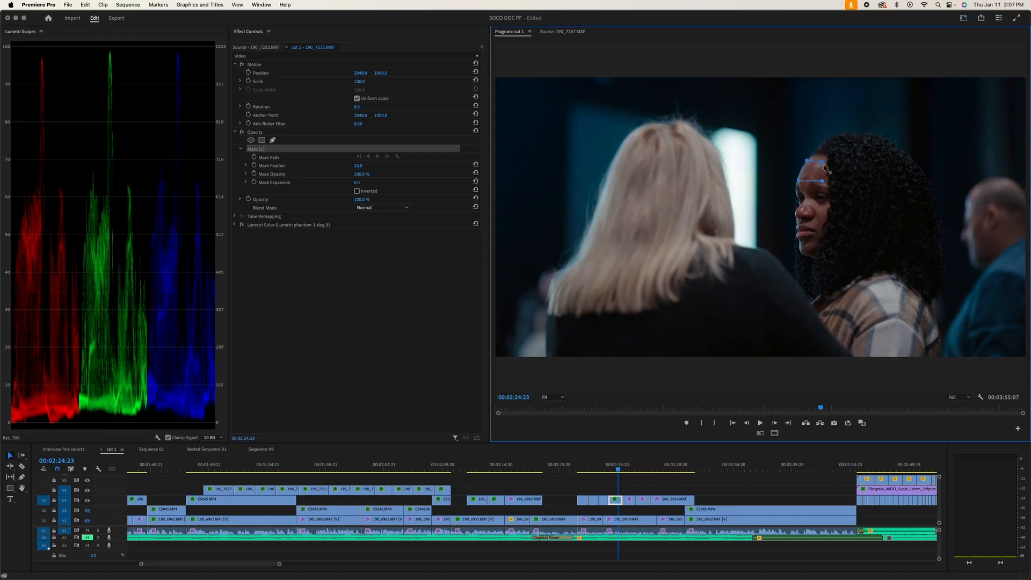
click(823, 163)
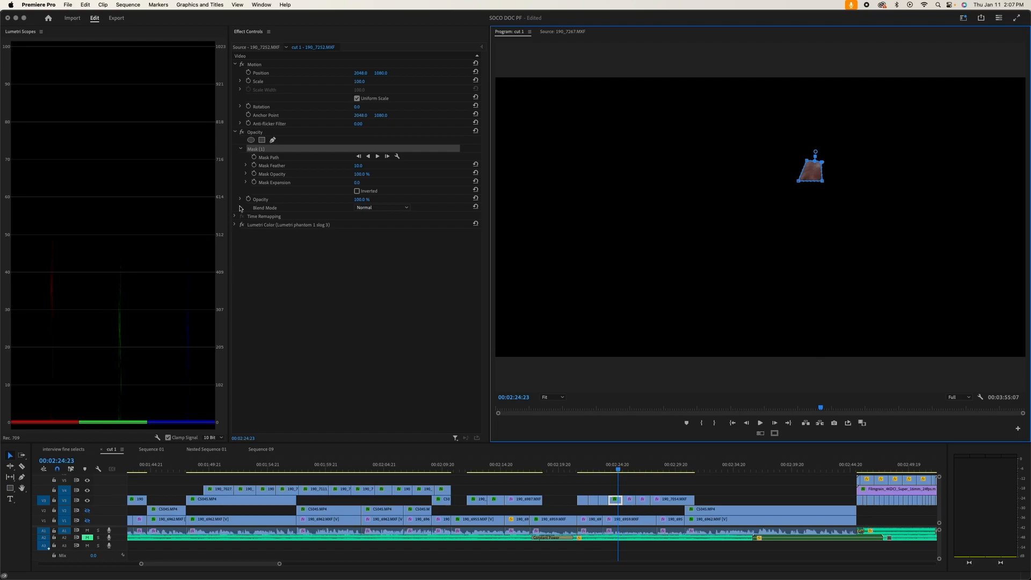
Switch the Lumetri Scopes to show only the Vectorscope YUV
click(158, 437)
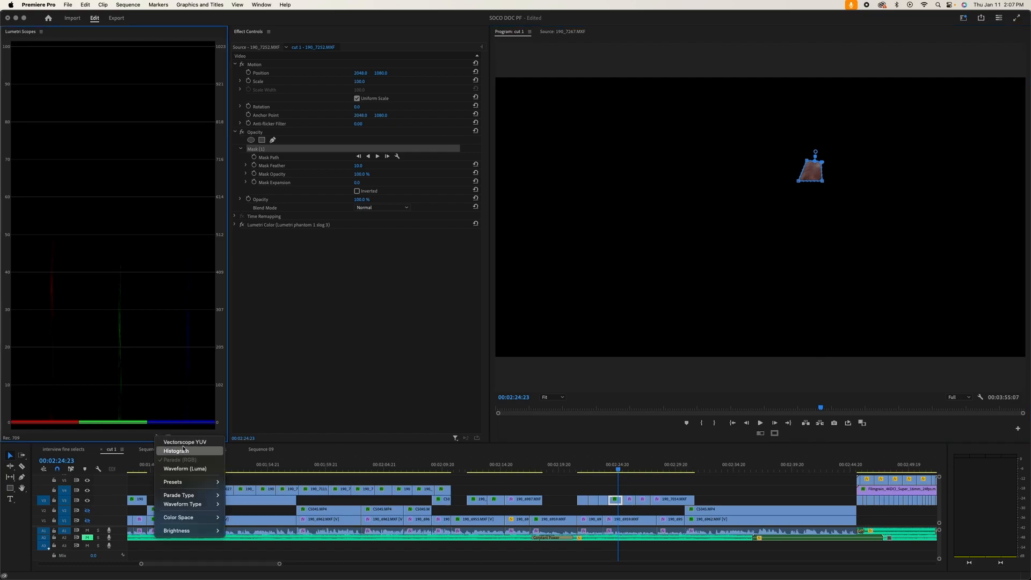
click(181, 443)
click(158, 437)
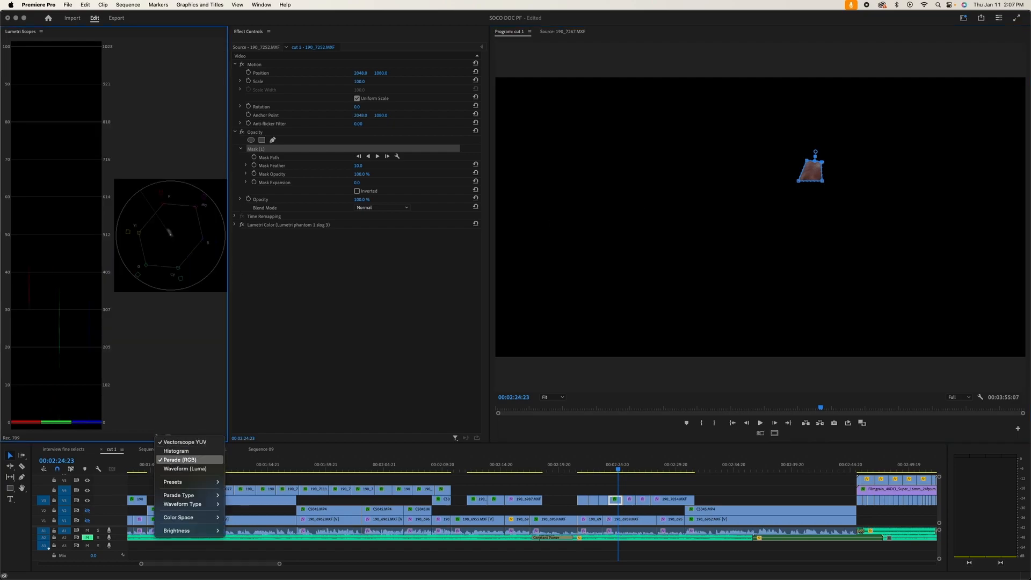
click(178, 460)
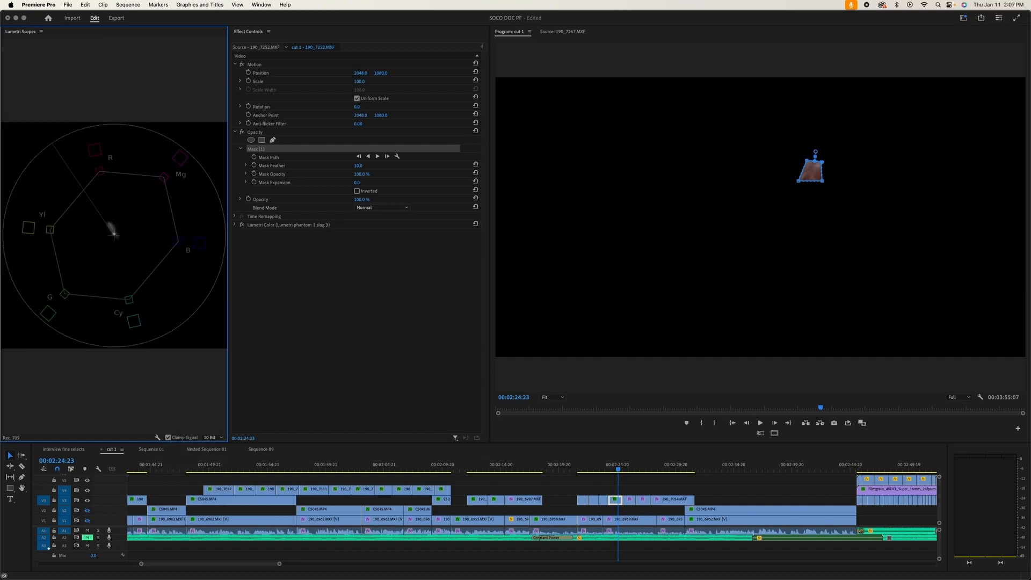
Add the skin Lumetri preset above the phantom effect and sample the masked forehead for Hue vs Hue
drag(357, 231, 257, 226)
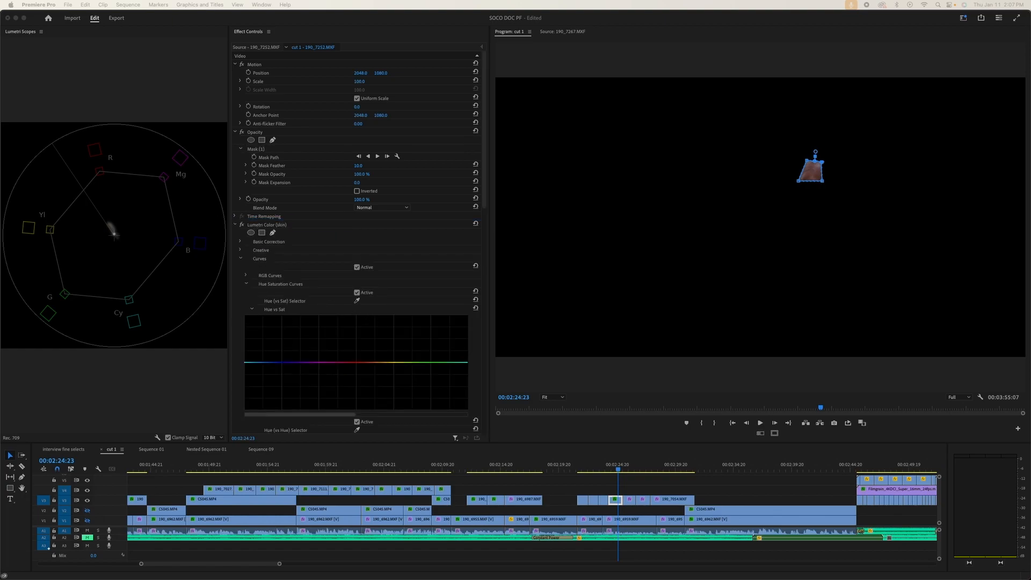
scroll(239, 320, down, 5)
scroll(239, 320, down, 3)
click(357, 236)
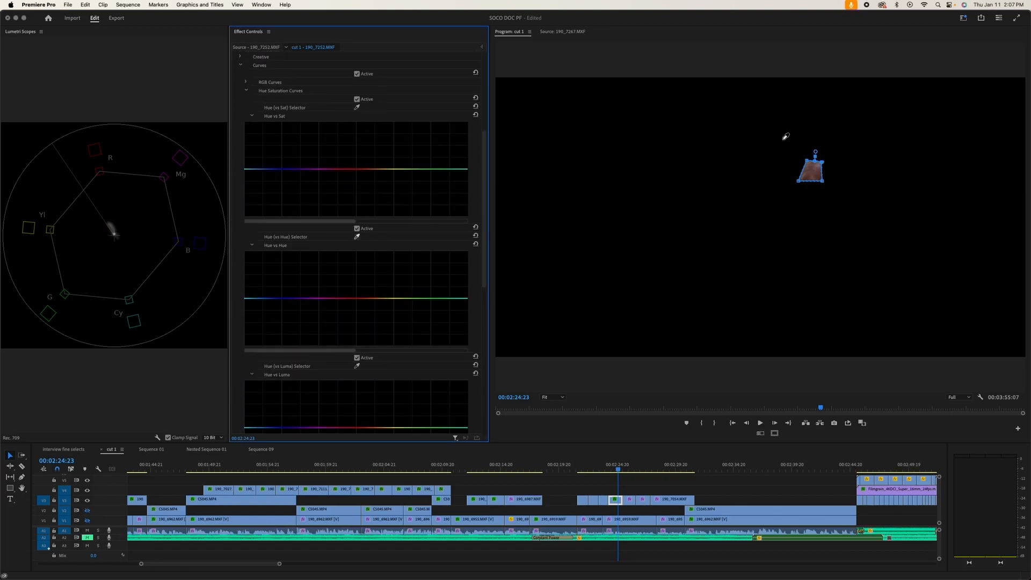
click(817, 171)
Widen the effect settings and scopes areas, and nudge the sampled red points slightly down on the Hue vs Hue curve
drag(489, 310, 557, 310)
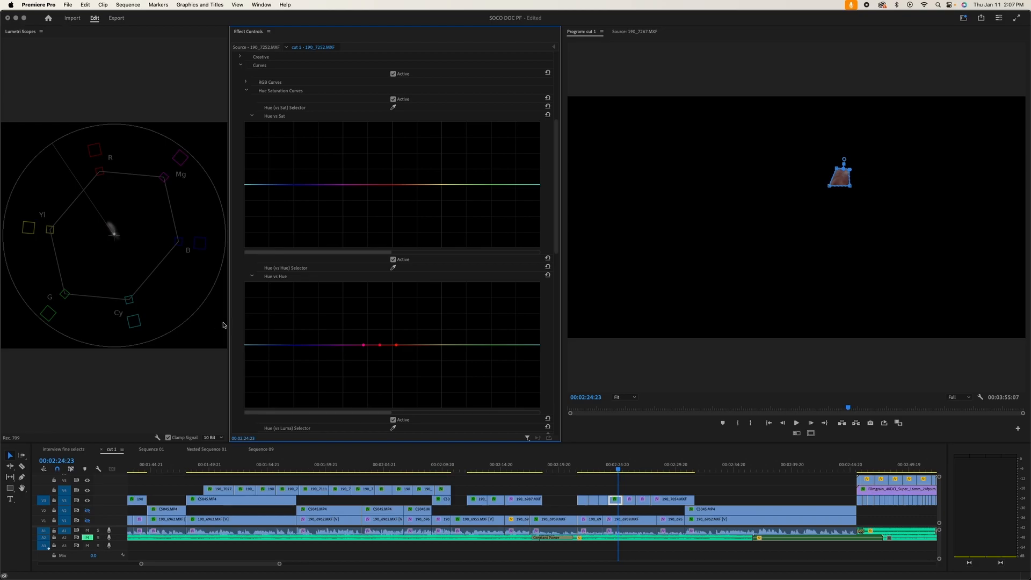
drag(229, 323, 259, 324)
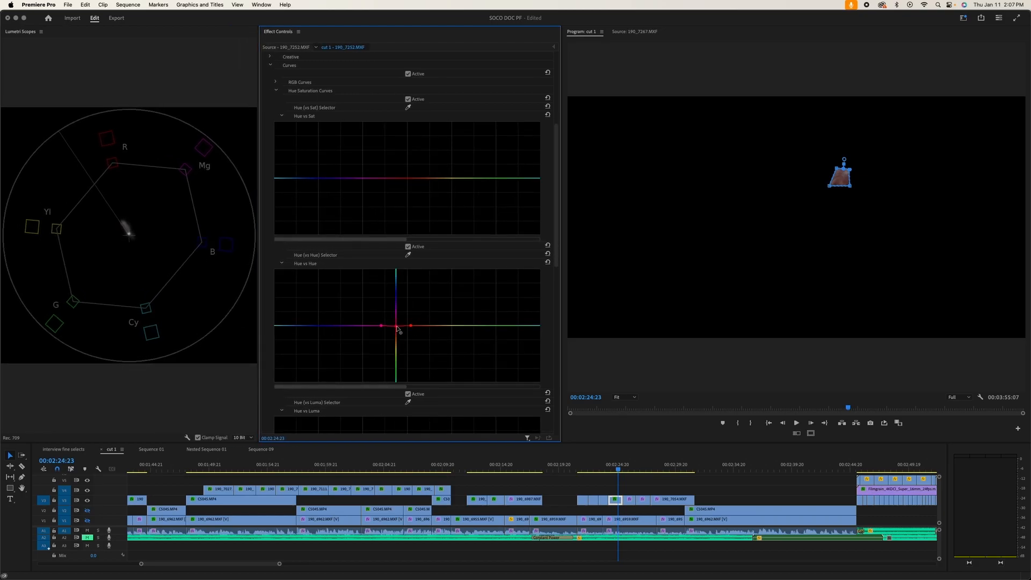
drag(397, 327, 396, 326)
drag(397, 329, 397, 329)
click(365, 326)
click(381, 326)
drag(381, 329, 380, 333)
Fine-tune the skin hue with further Hue vs Hue points around the sampled red, and collapse the skin effect
click(396, 331)
click(354, 326)
drag(364, 328, 365, 335)
key(super+z)
click(396, 329)
click(417, 326)
scroll(267, 333, up, 10)
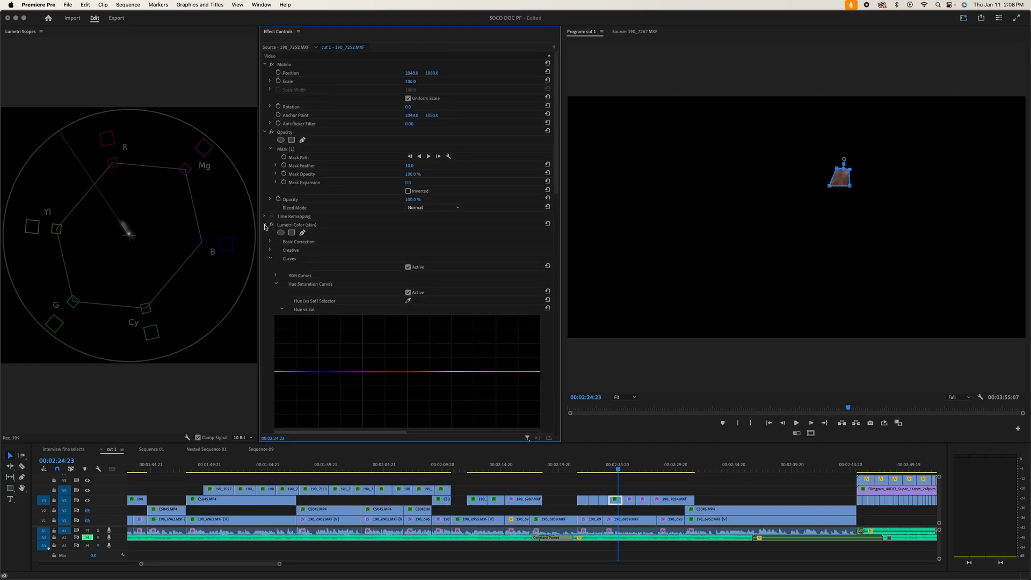
click(265, 226)
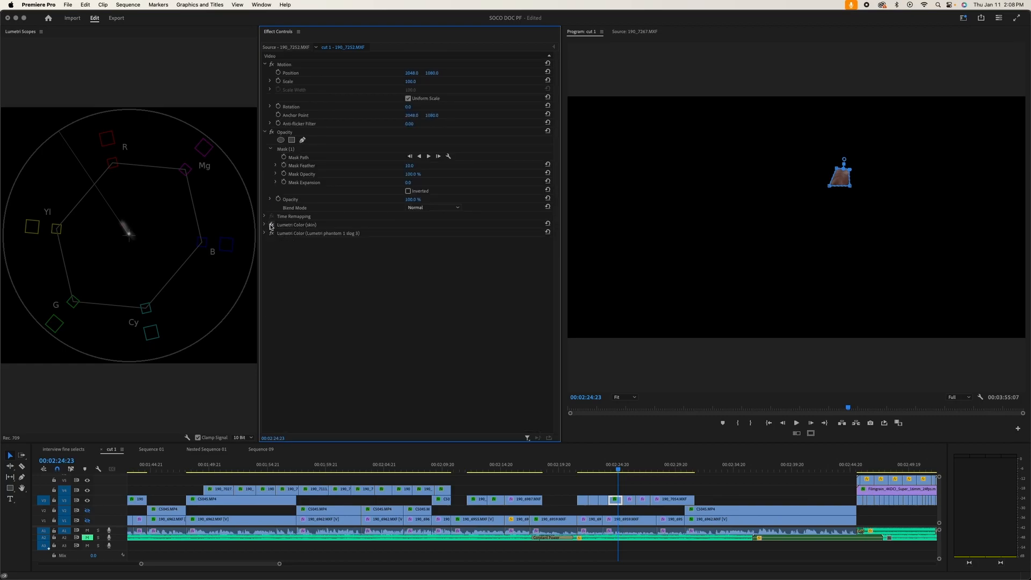
Turn off the Opacity mask effect, enlarge the program view by narrowing the scopes and effect settings, and reselect the clip
click(272, 132)
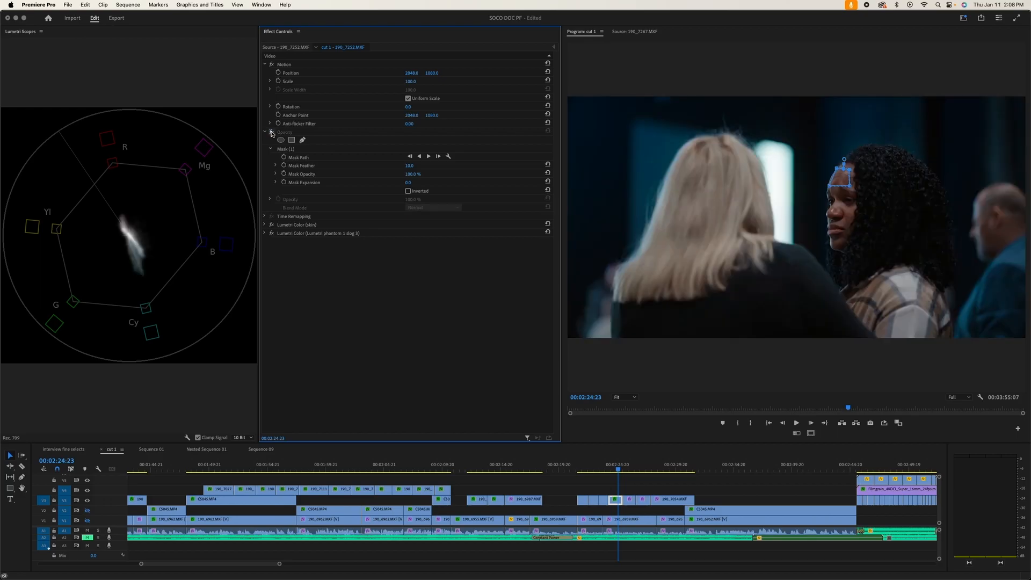
click(637, 487)
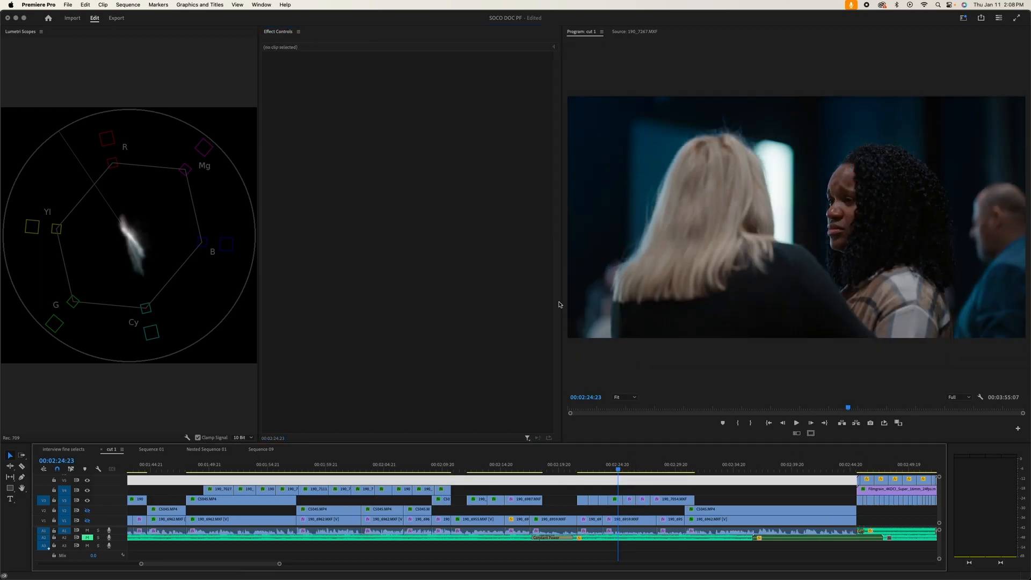
drag(562, 303, 398, 303)
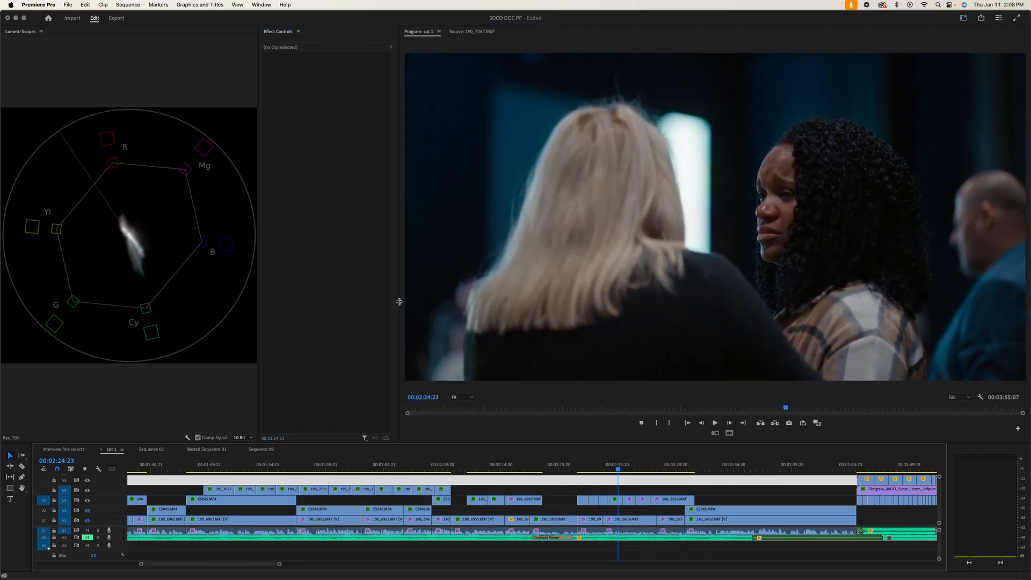
drag(260, 295, 211, 295)
click(617, 502)
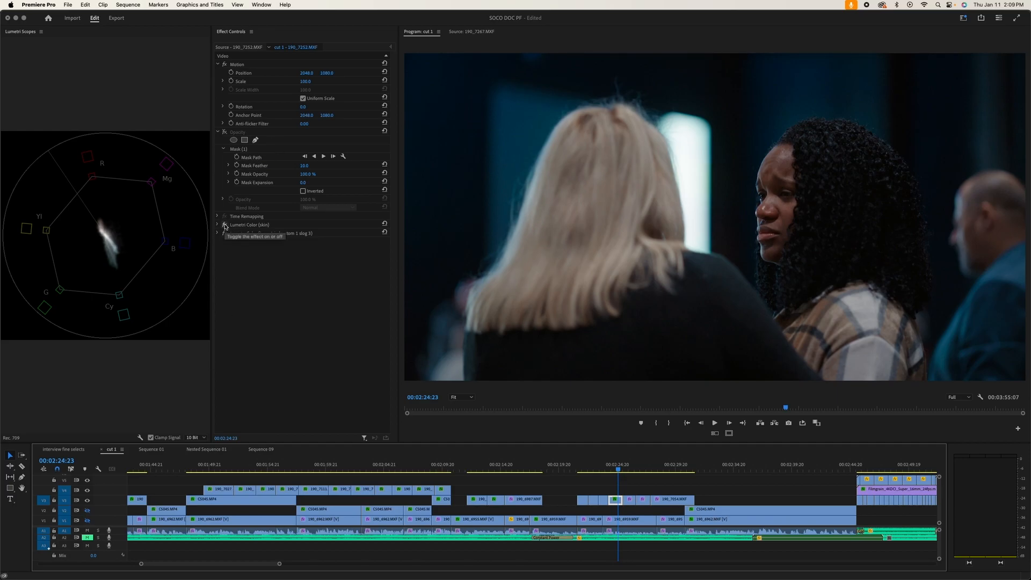
Switch the skin Lumetri effect off and on repeatedly to compare the skin tone before and after
click(225, 226)
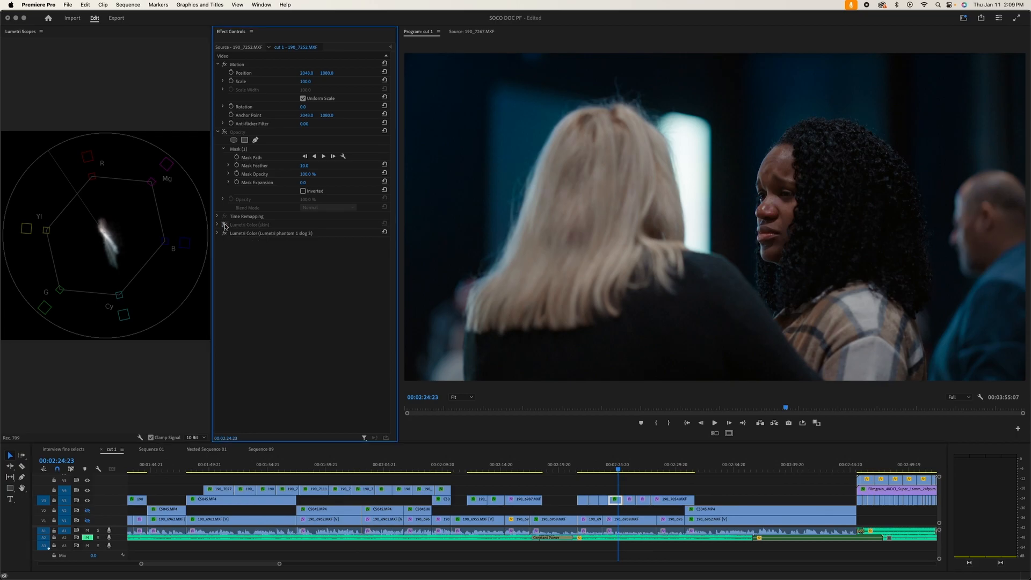
click(224, 225)
click(225, 226)
click(224, 226)
click(224, 226)
click(224, 226)
click(224, 225)
click(224, 226)
click(225, 226)
click(225, 226)
click(224, 225)
click(225, 226)
Compare the shot with the skin effect off and the phantom effect's white balance reset, restore both, and collapse the phantom effect
click(218, 233)
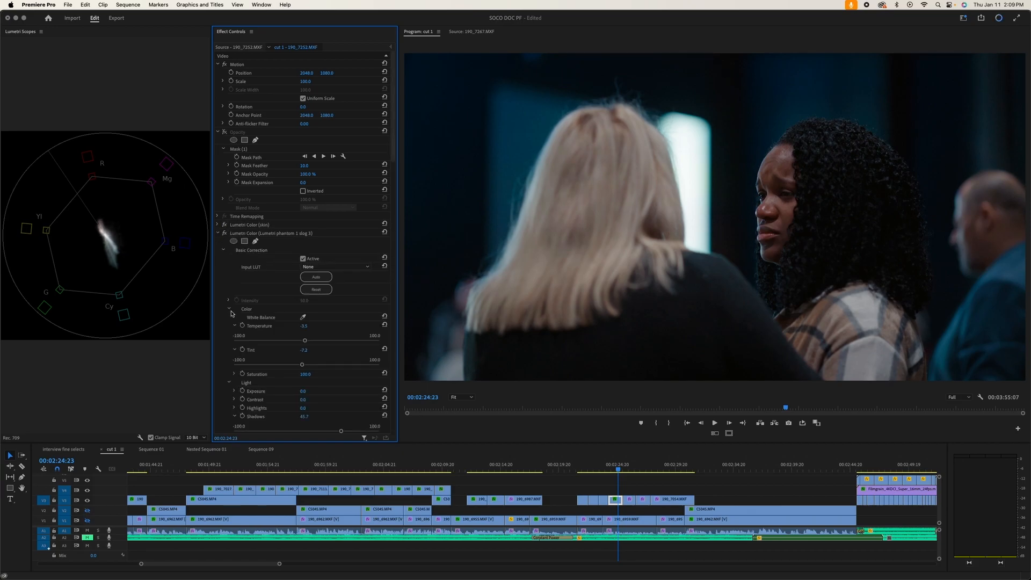
click(225, 225)
click(384, 317)
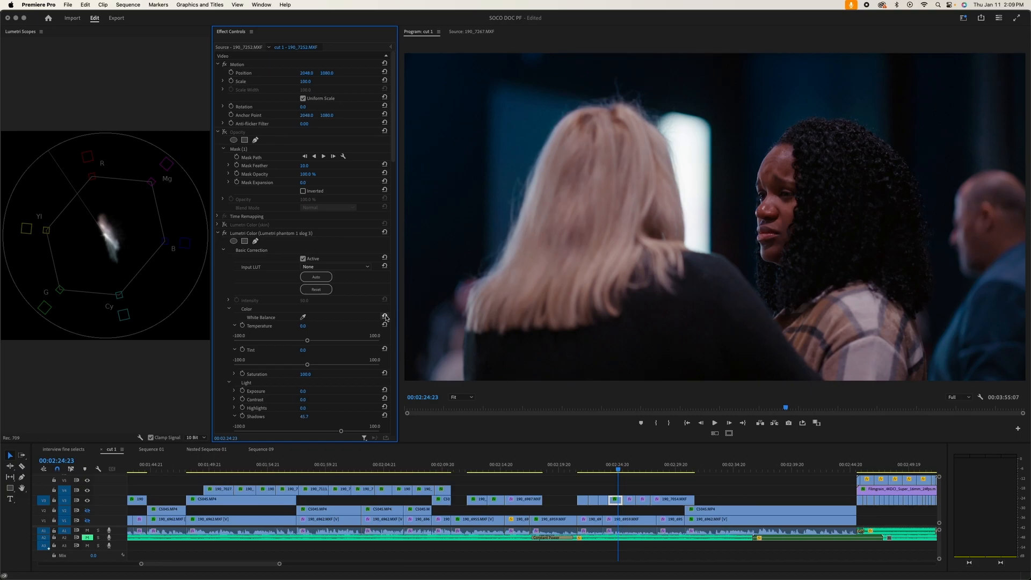
key(super+z)
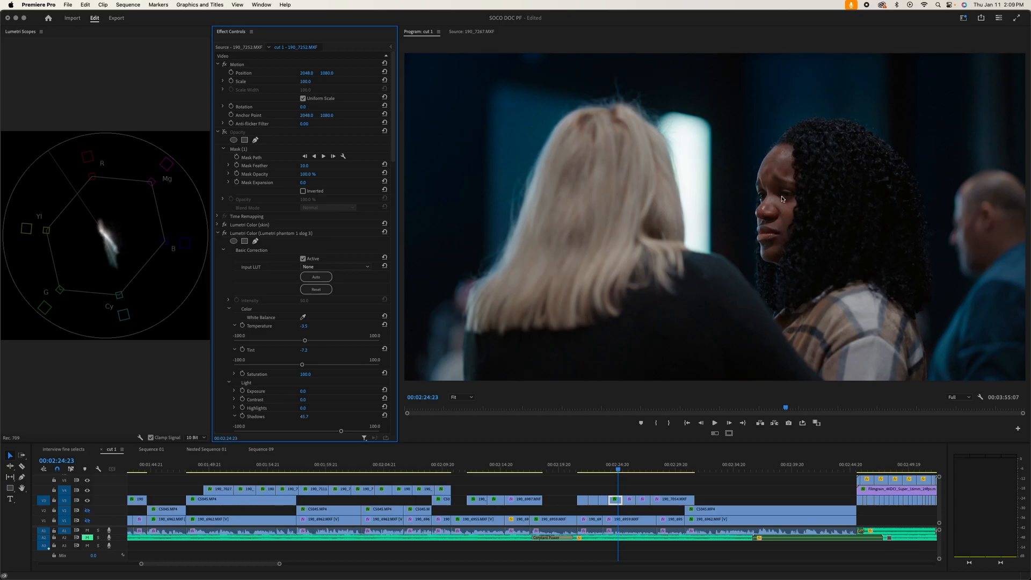
click(219, 233)
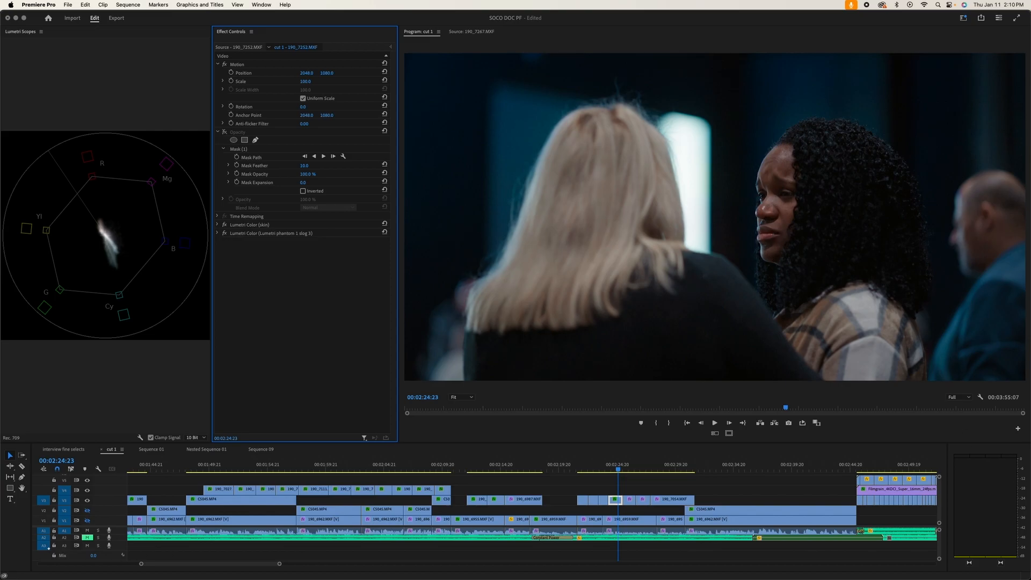
Add the color bump/shift Lumetri preset below the phantom effect and sample the woman's forehead for Hue vs Sat
drag(429, 356, 237, 282)
click(303, 318)
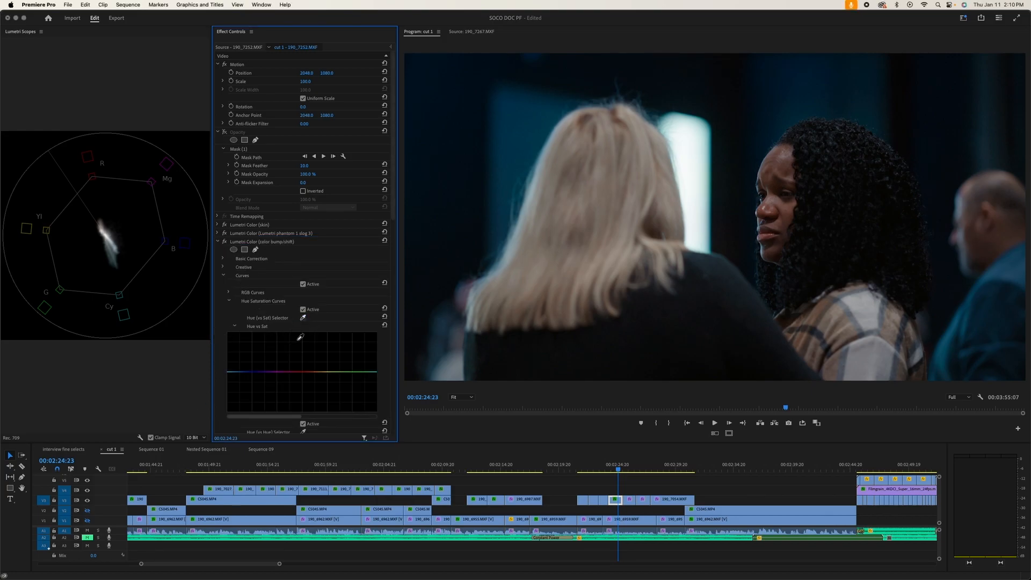
click(780, 162)
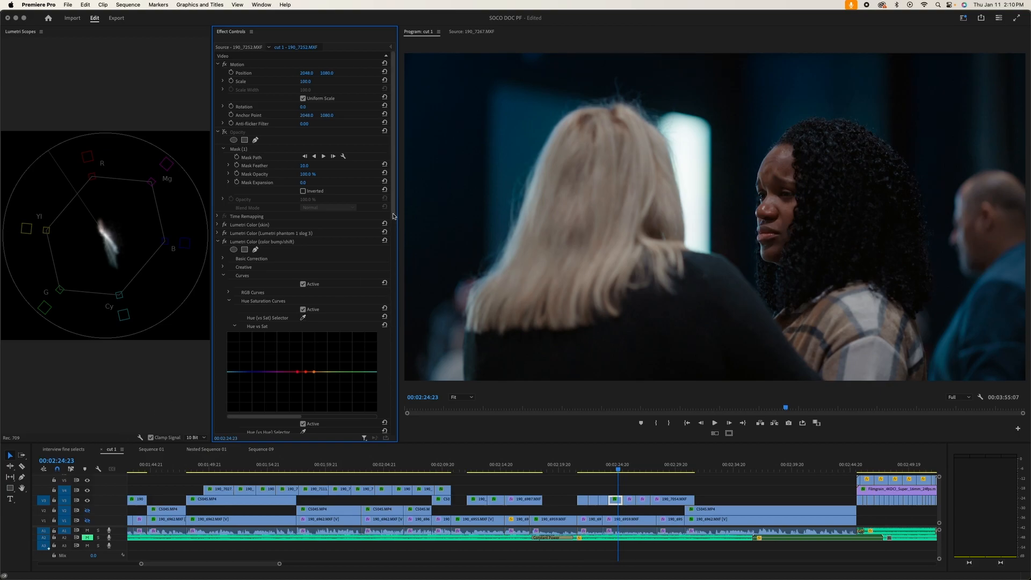
scroll(376, 298, down, 5)
Switch the Lumetri Scopes to show only the RGB Parade in place of the Vectorscope YUV
click(141, 440)
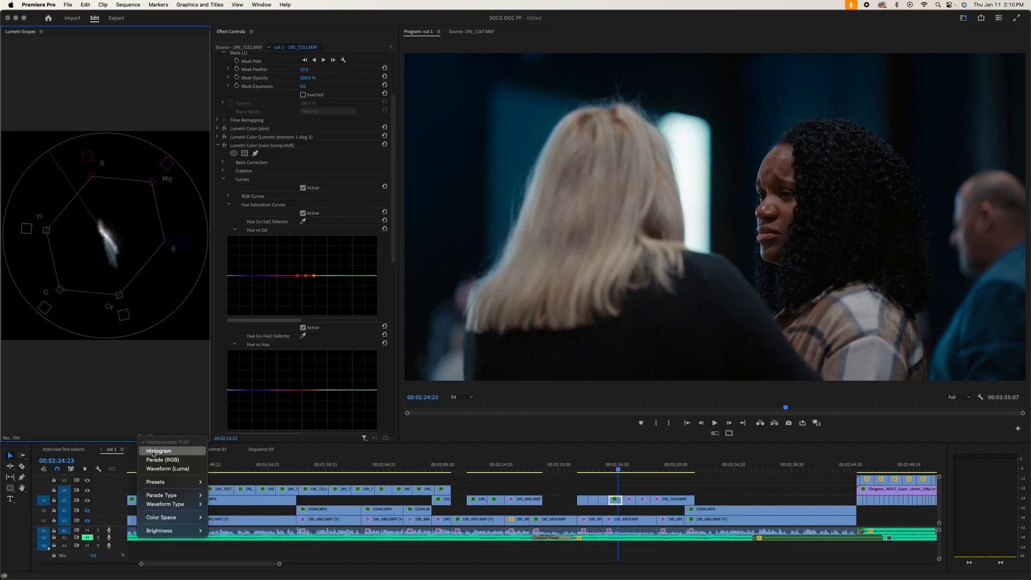
click(158, 457)
click(141, 441)
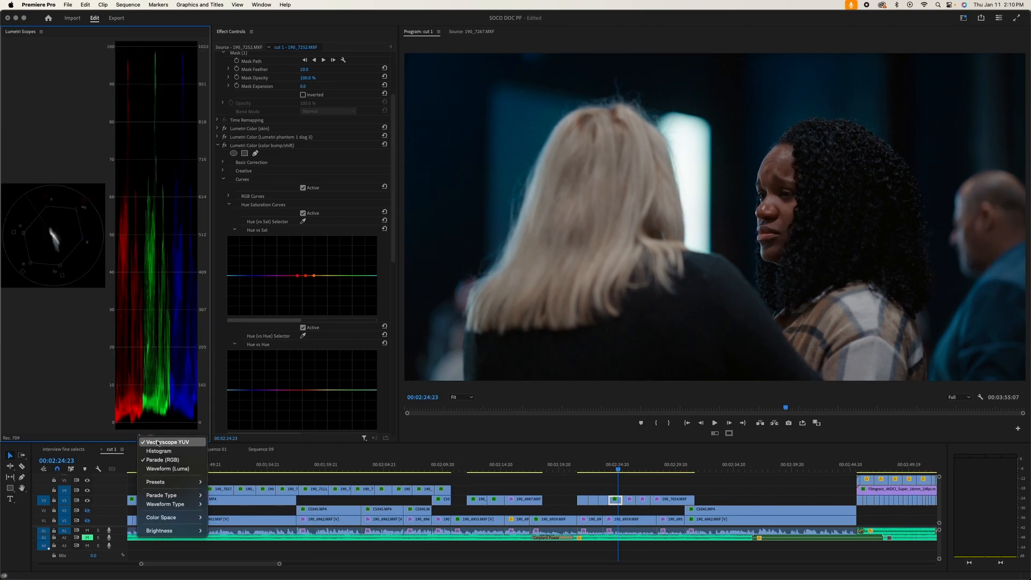
click(158, 447)
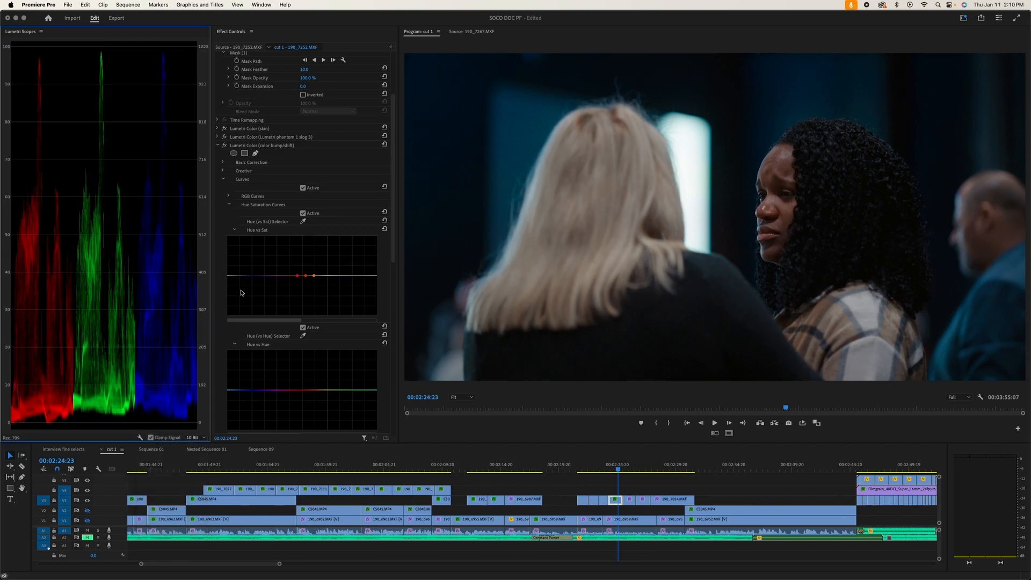
Raise the middle red point slightly on the Hue vs Sat curve, and compare the skin with the curve reset and restored
click(306, 276)
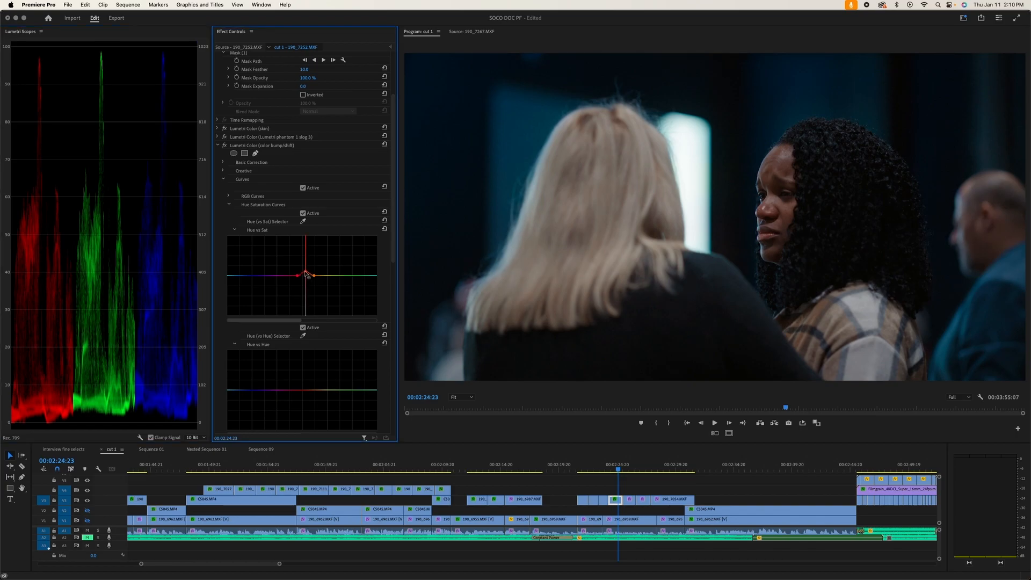
drag(306, 272, 303, 276)
click(384, 230)
key(super+z)
click(385, 230)
key(super+z)
click(384, 230)
key(super+z)
Sample the blue backdrop for Hue vs Sat and nudge the middle blue point on the curve
click(454, 108)
click(246, 276)
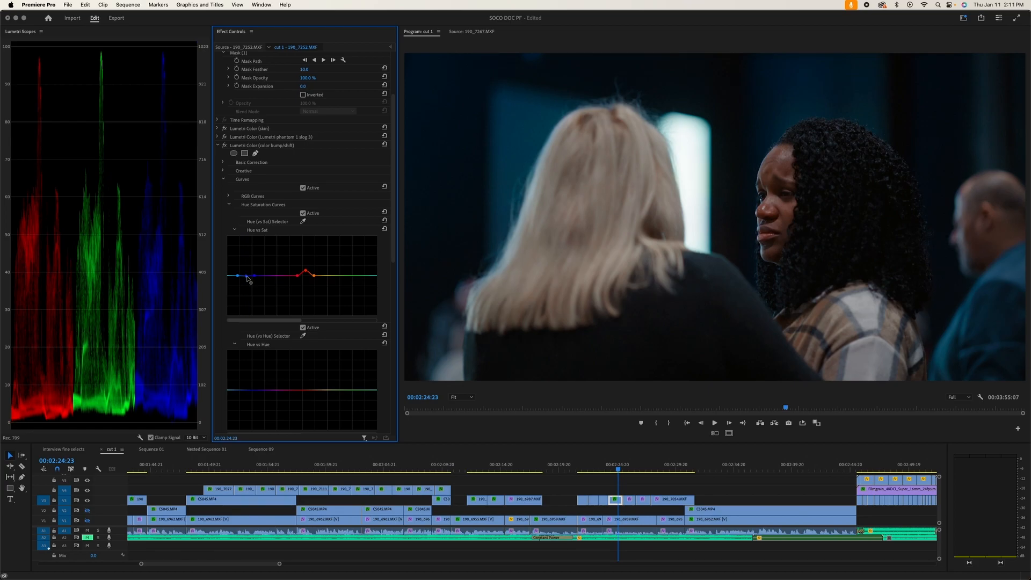
Move the playhead to 00:02:26:07 and select the kneeling woman's clip, 190_7254.MXF
click(617, 471)
drag(616, 471, 634, 474)
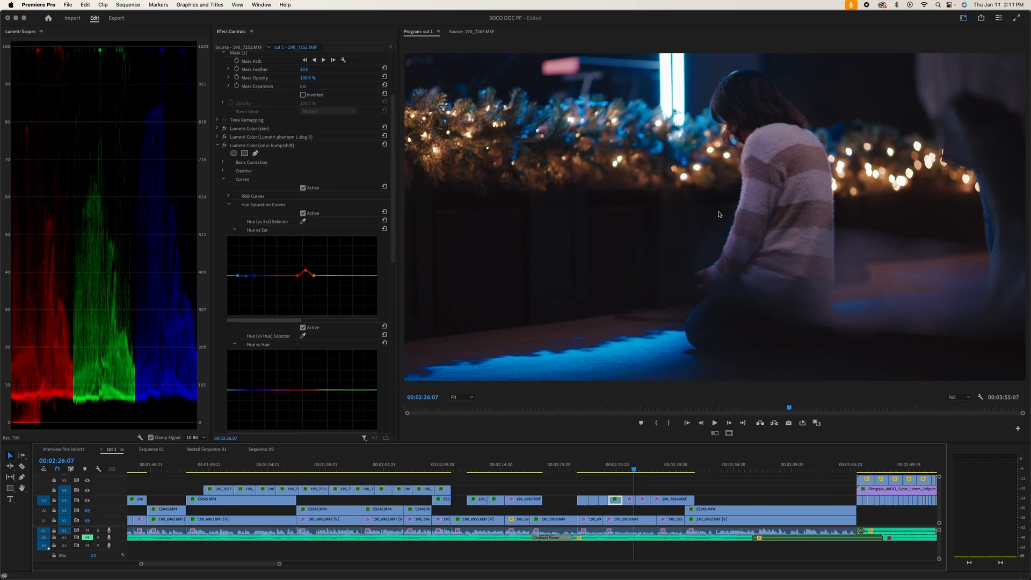
click(630, 500)
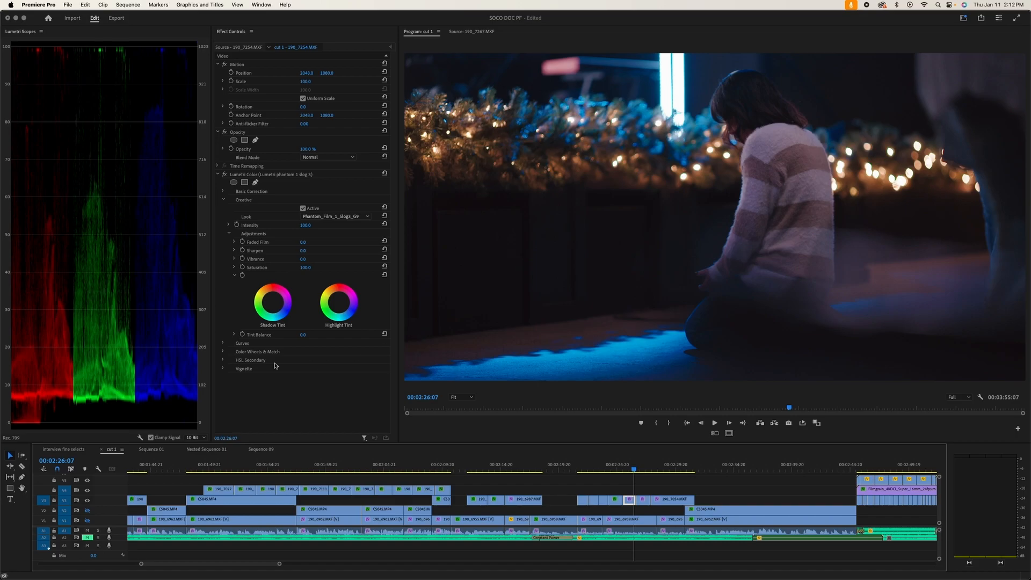
Darken the clip's blacks by moving the master RGB curve's black point inward, and slightly lower the red curve's shadows
click(224, 343)
scroll(221, 351, down, 6)
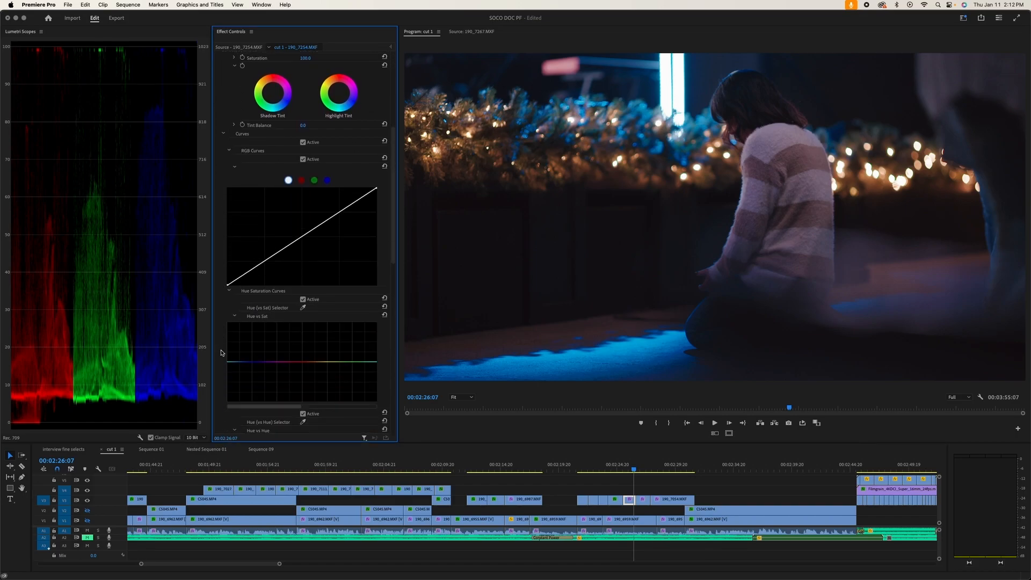
drag(228, 285, 236, 295)
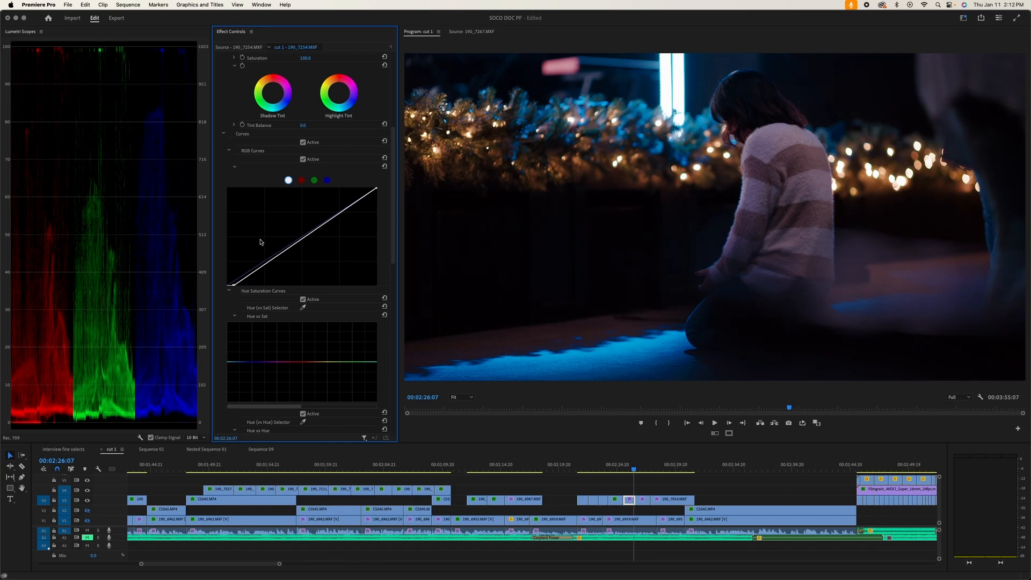
click(301, 180)
drag(228, 288, 228, 286)
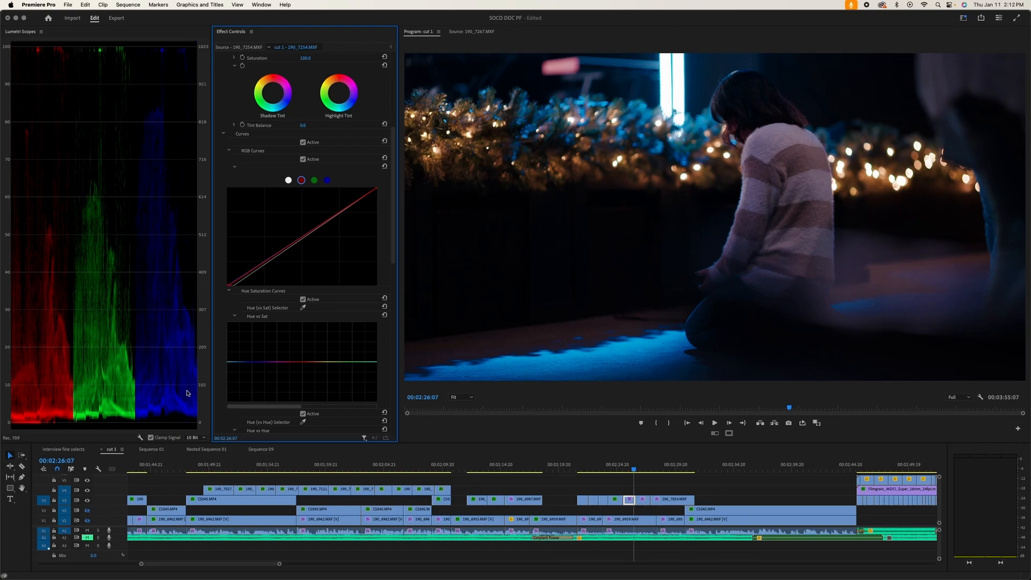
Try fully desaturating the sampled blue floor light on the Hue vs Sat curve, and return the blue point to neutral
scroll(221, 355, down, 3)
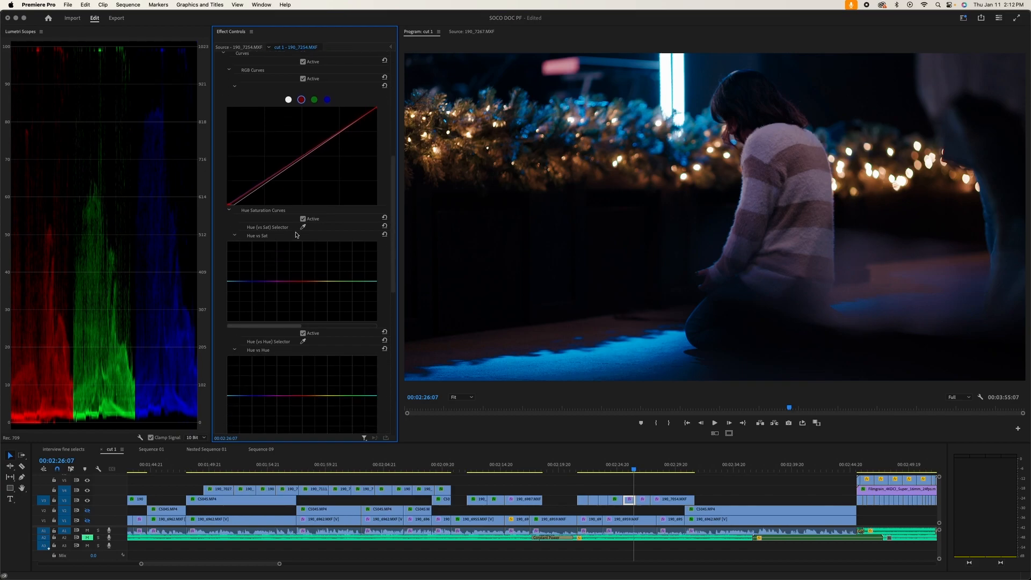
click(507, 361)
drag(241, 281, 242, 282)
drag(242, 283, 243, 341)
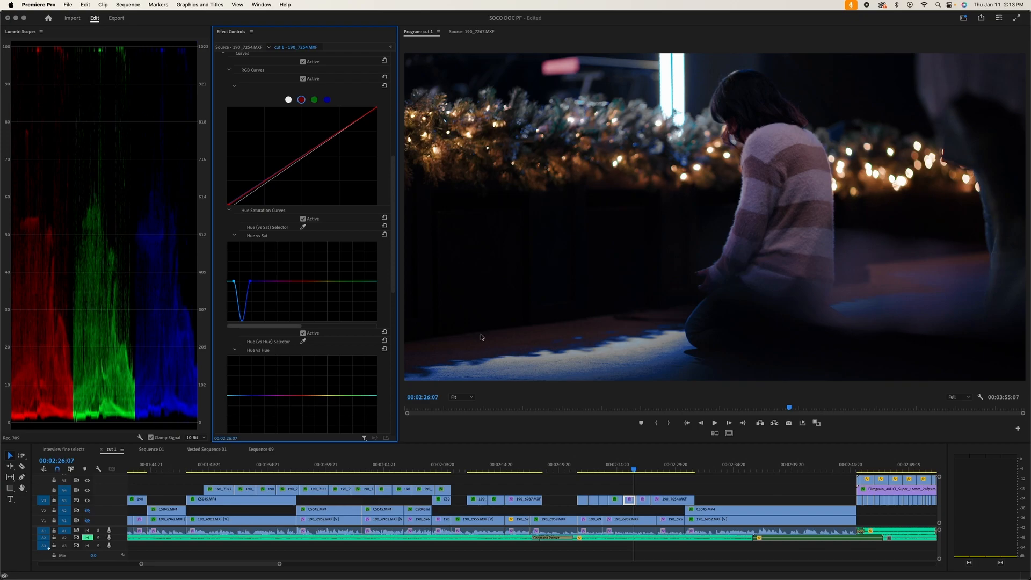
drag(243, 321, 243, 283)
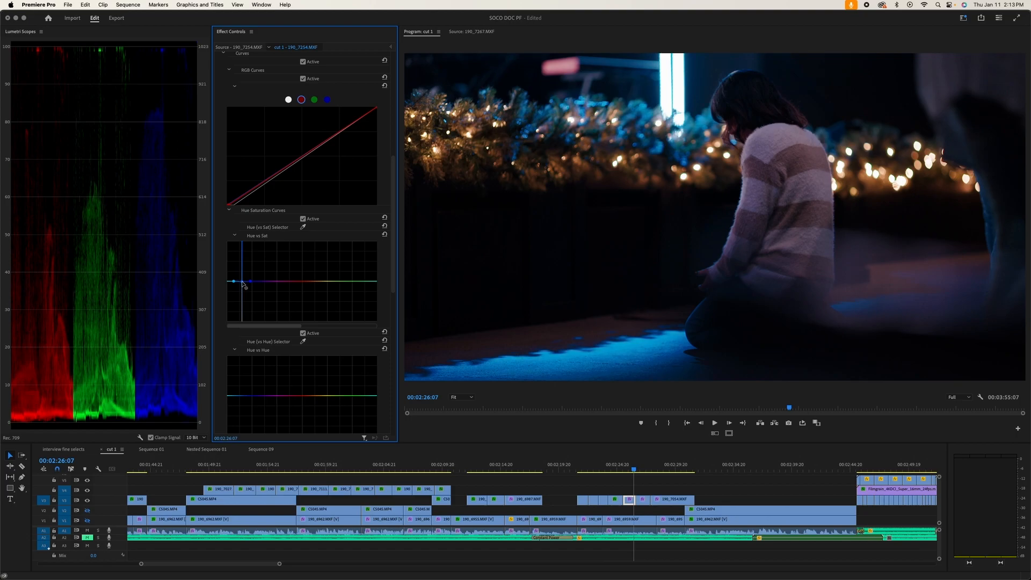
Examine the blue channel's RGB curve against the shadow levels in the parade
scroll(241, 287, up, 2)
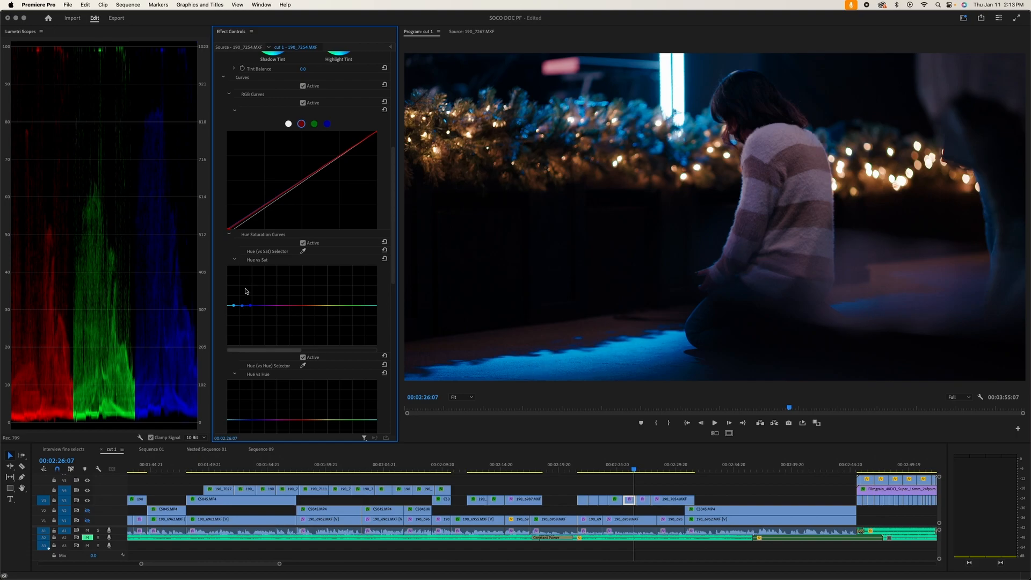
scroll(220, 320, up, 10)
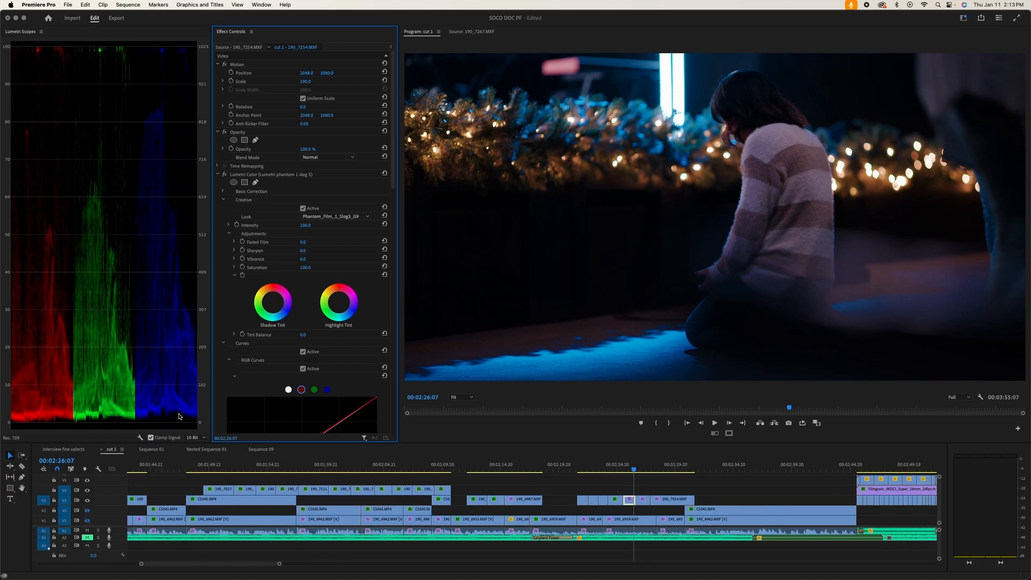
scroll(343, 265, down, 4)
click(328, 285)
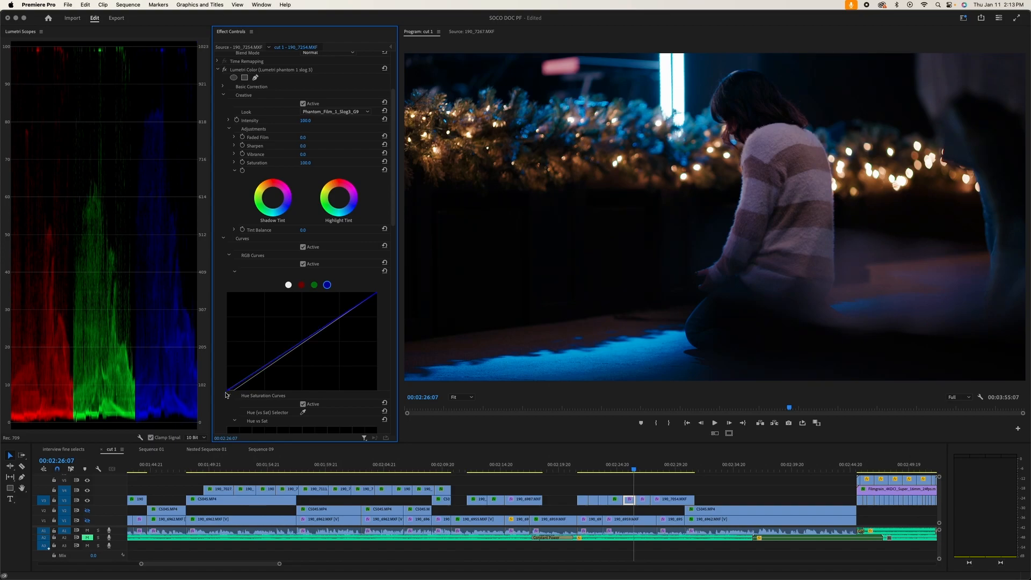
scroll(215, 389, up, 2)
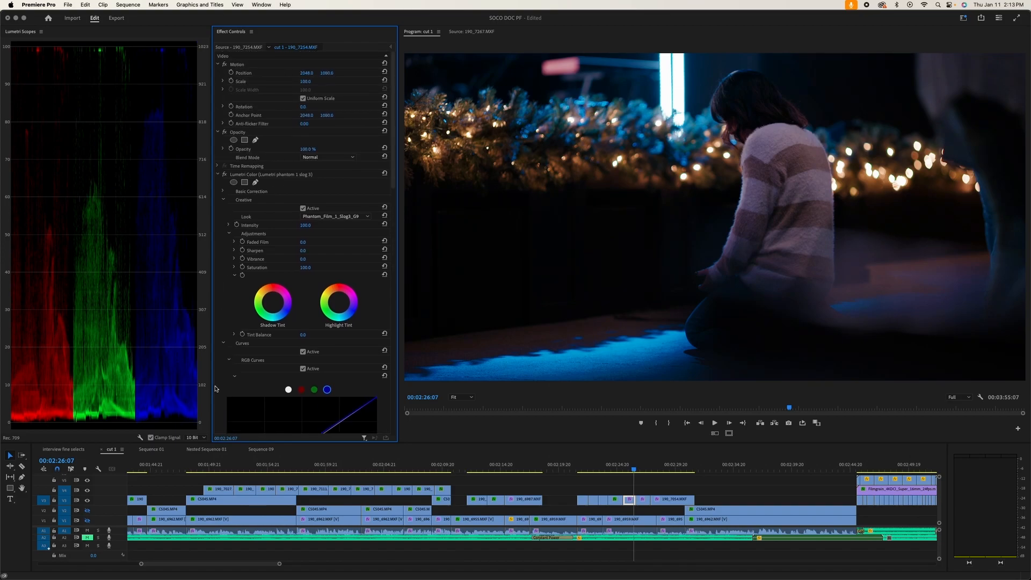
scroll(216, 388, down, 5)
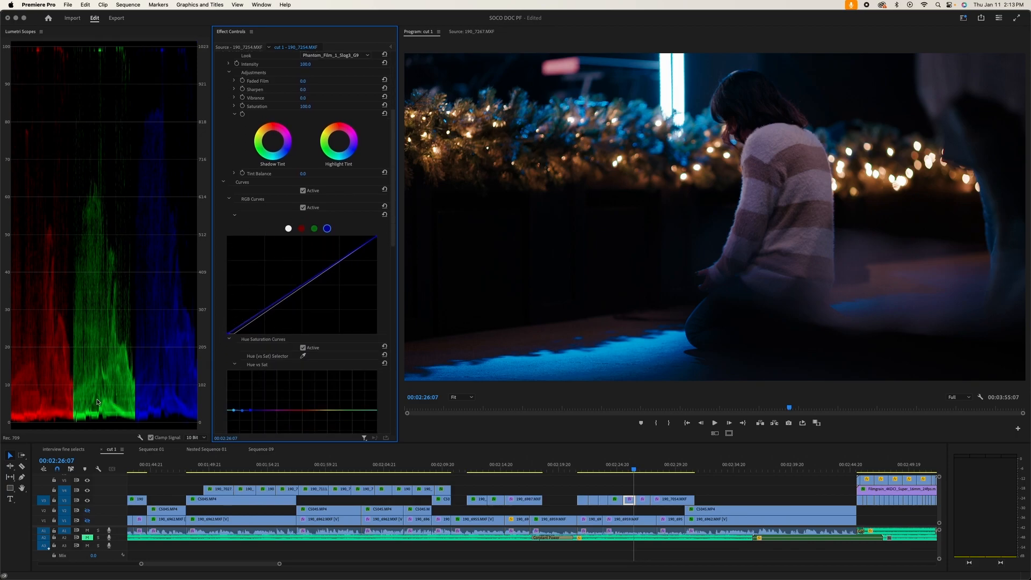
Expand the phantom effect's Basic Correction with the Temperature and Tint sliders showing
scroll(218, 331, up, 5)
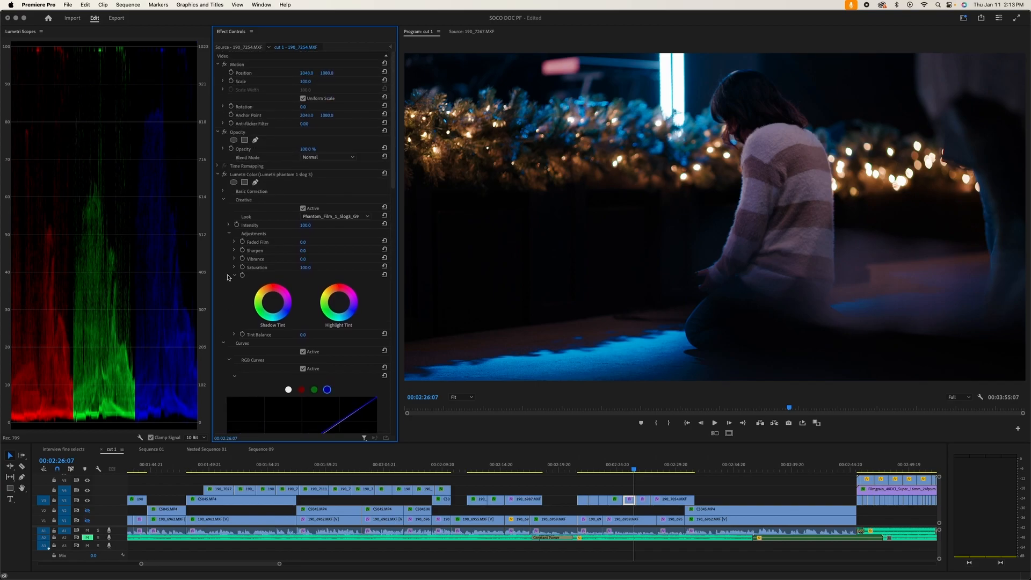
click(223, 191)
scroll(224, 242, down, 2)
click(234, 210)
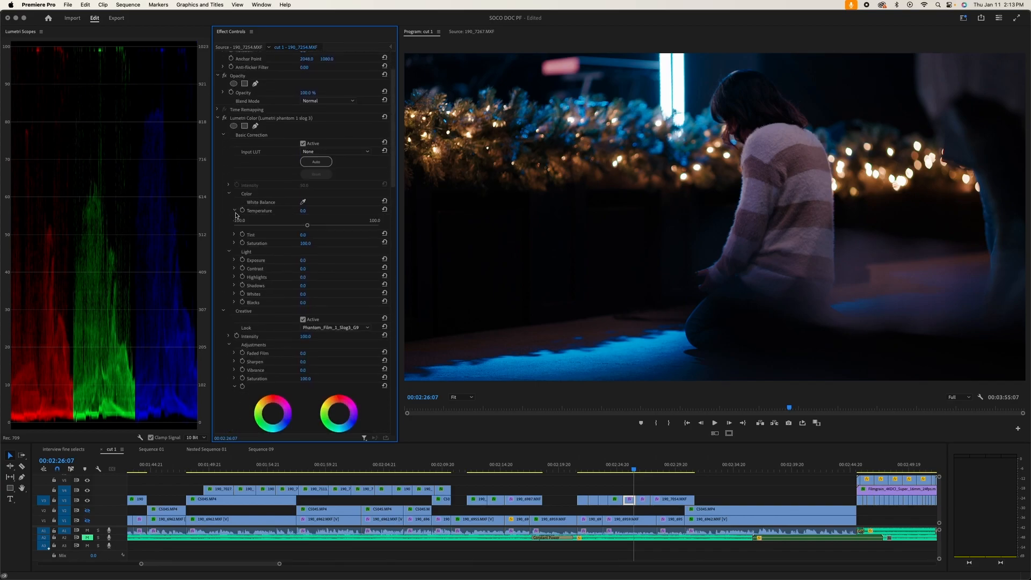
click(235, 235)
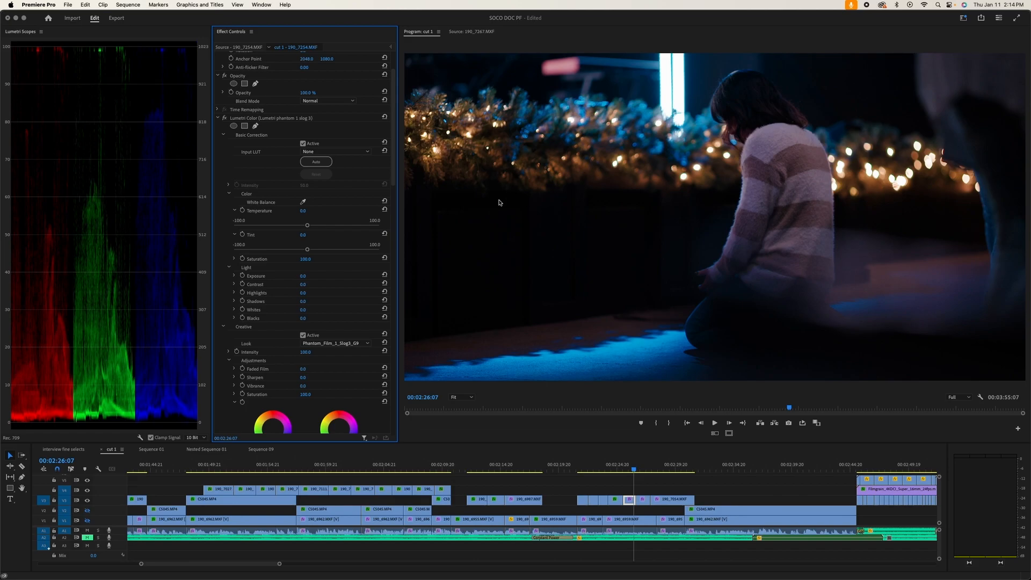
Try a warm white balance with Temperature 46.4 and Tint -23.1, and undo both changes
drag(307, 225, 290, 250)
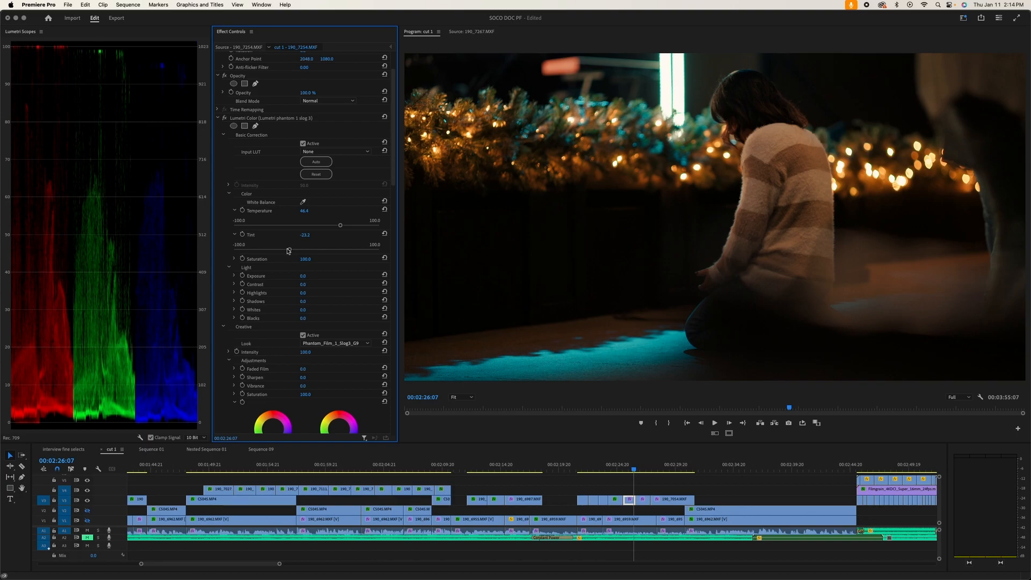
key(super+z)
key(super+z)
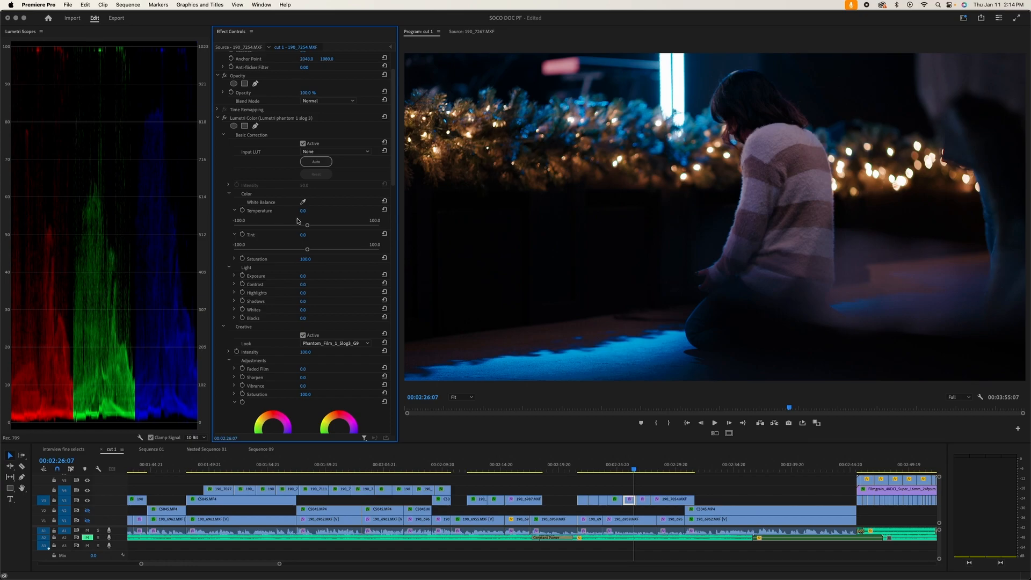
Warm the phantom effect's white balance with Temperature 14.4 and Tint -8.8
drag(308, 226, 316, 229)
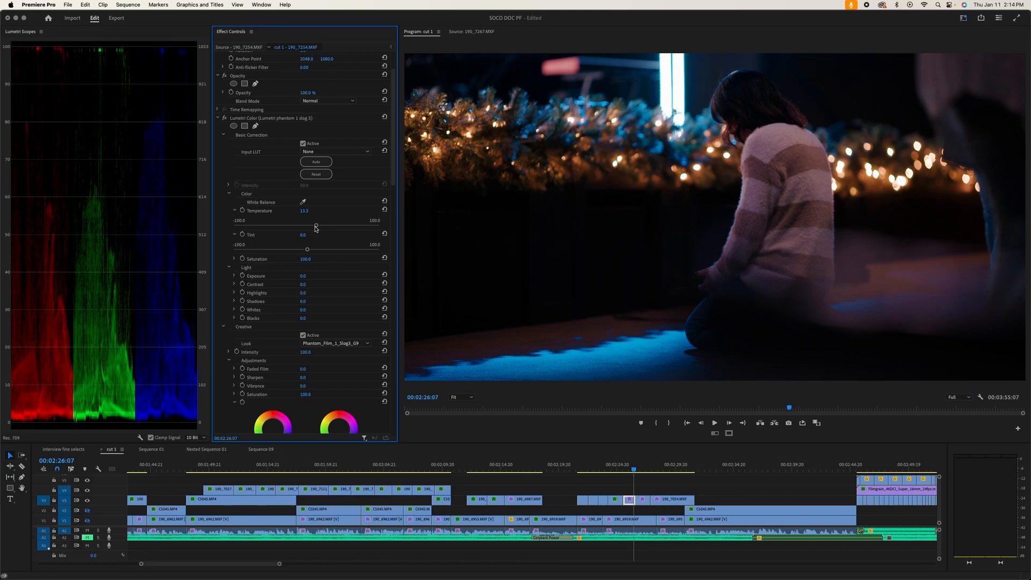
drag(308, 250, 317, 227)
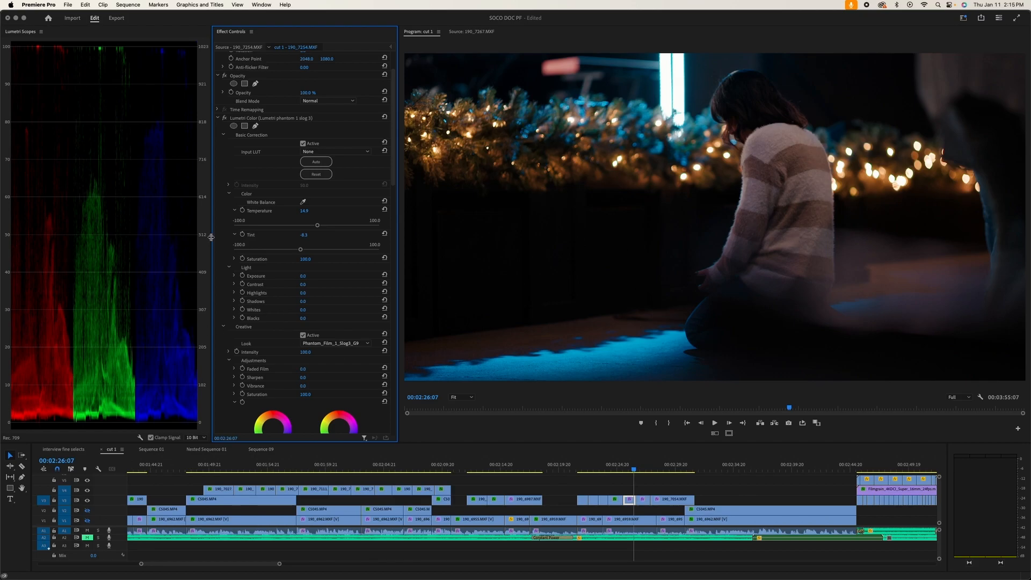
drag(318, 226, 319, 227)
drag(302, 249, 300, 251)
View the woman's face at 200% and draw a small freeform opacity mask around a patch of her skin
click(461, 399)
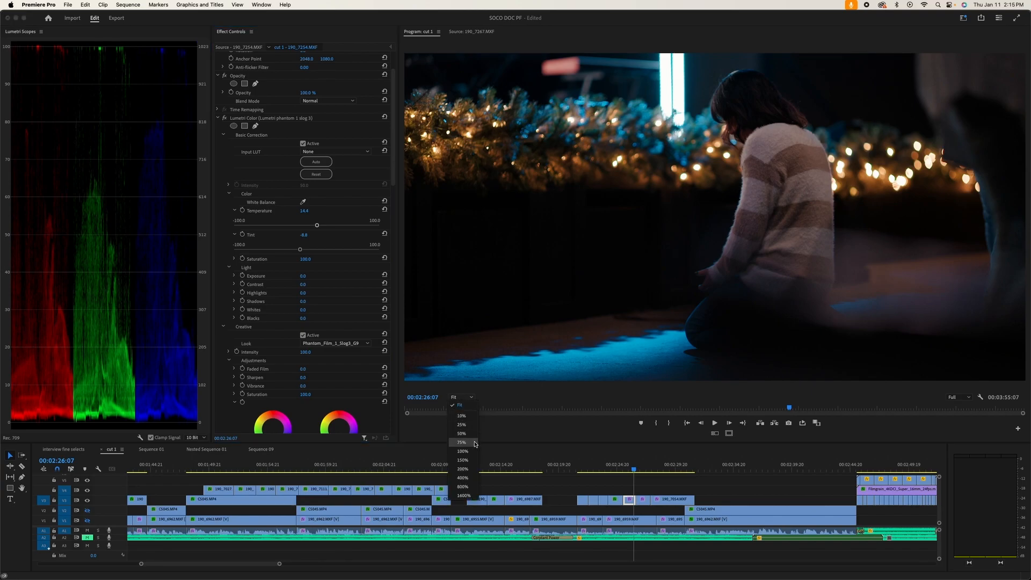
click(463, 469)
scroll(906, 286, up, 10)
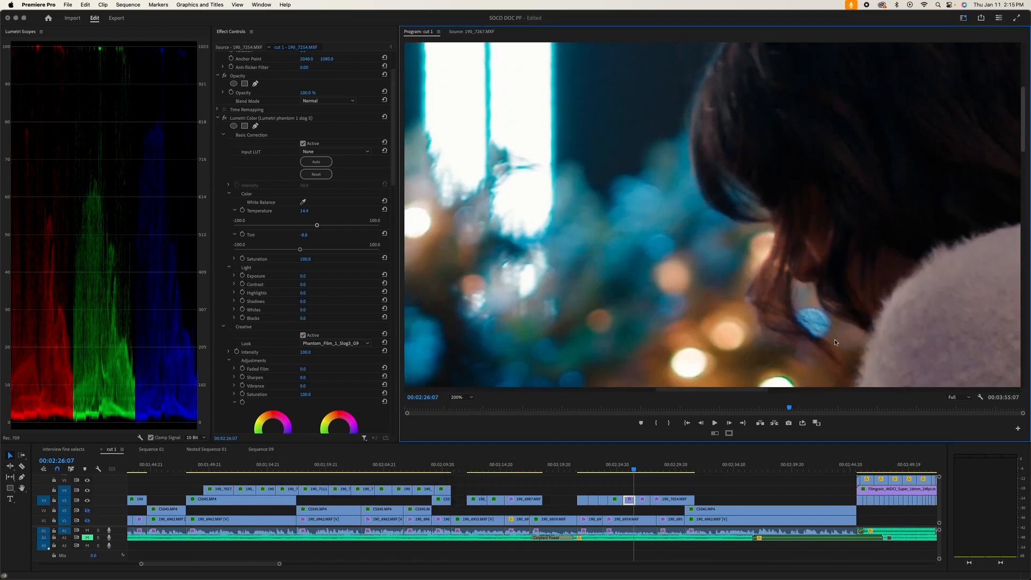
drag(689, 391, 714, 391)
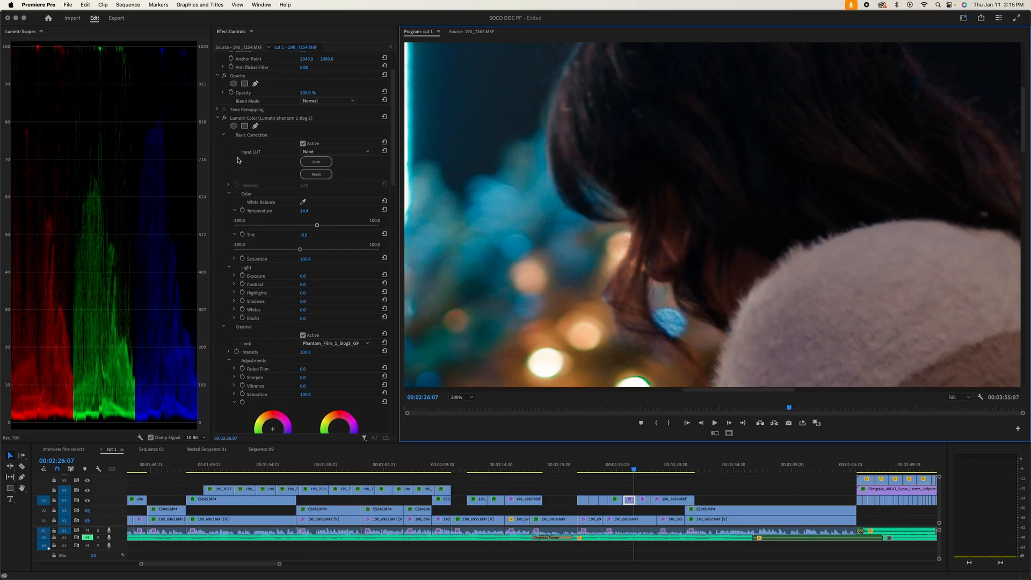
click(218, 118)
click(255, 140)
click(667, 234)
click(664, 256)
click(672, 259)
click(677, 245)
click(668, 235)
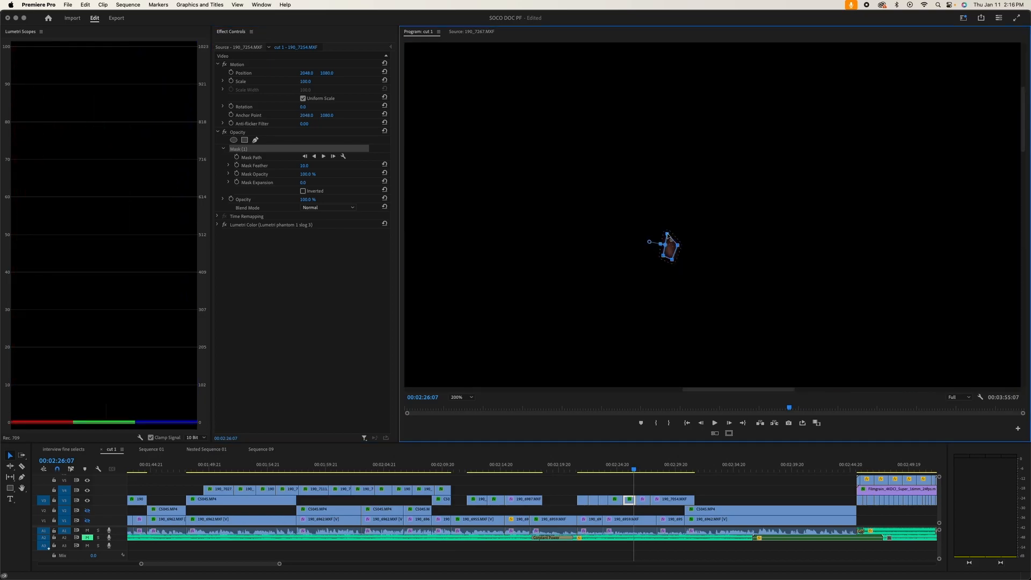
Replace the RGB parade with the Vectorscope YUV in the Lumetri scopes
click(140, 437)
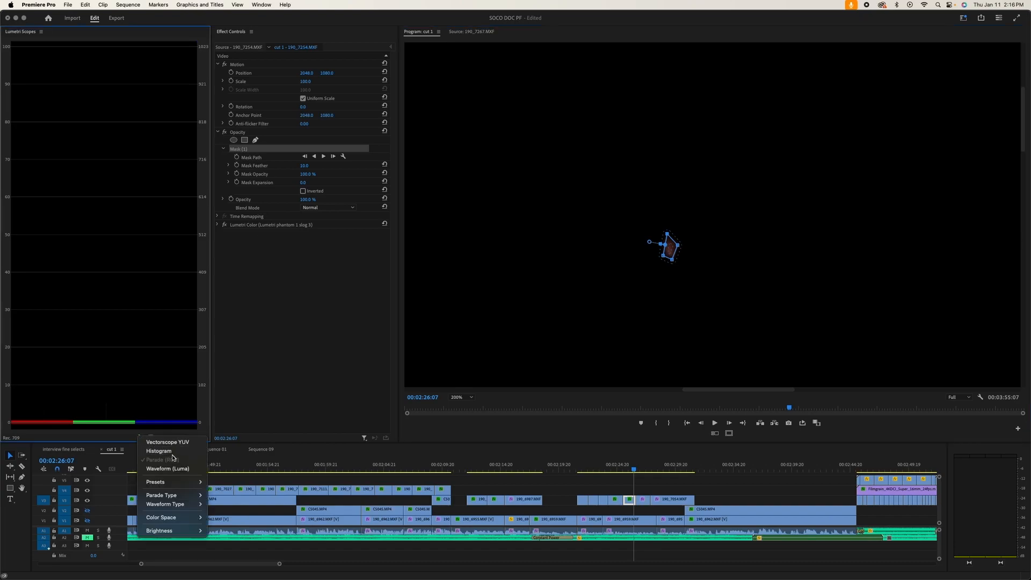
click(142, 441)
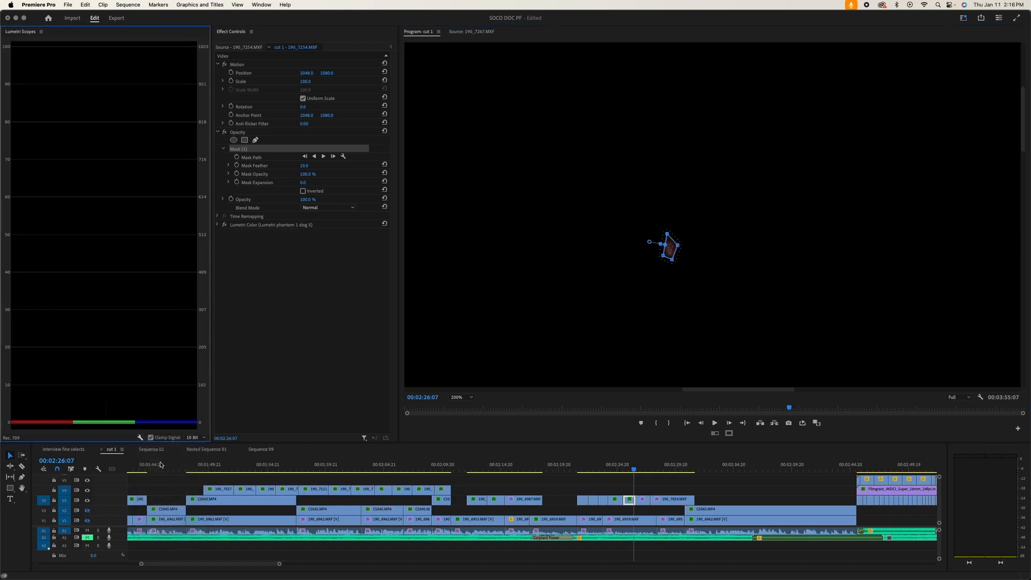
click(140, 438)
click(156, 459)
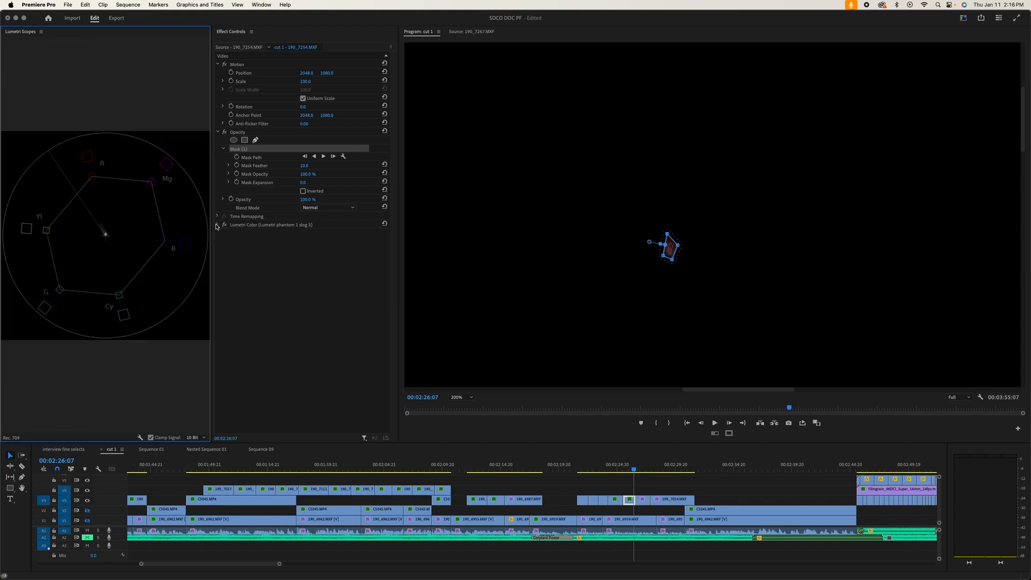
Add the skin Lumetri Color preset to the clip and sample the masked skin with the Hue vs Hue selector
click(263, 225)
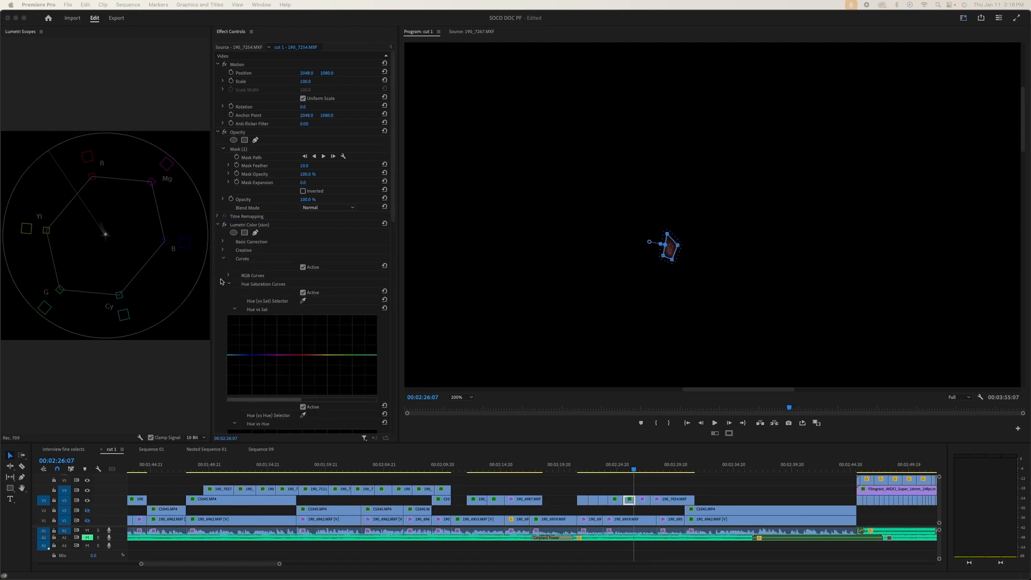
scroll(232, 267, down, 4)
click(303, 311)
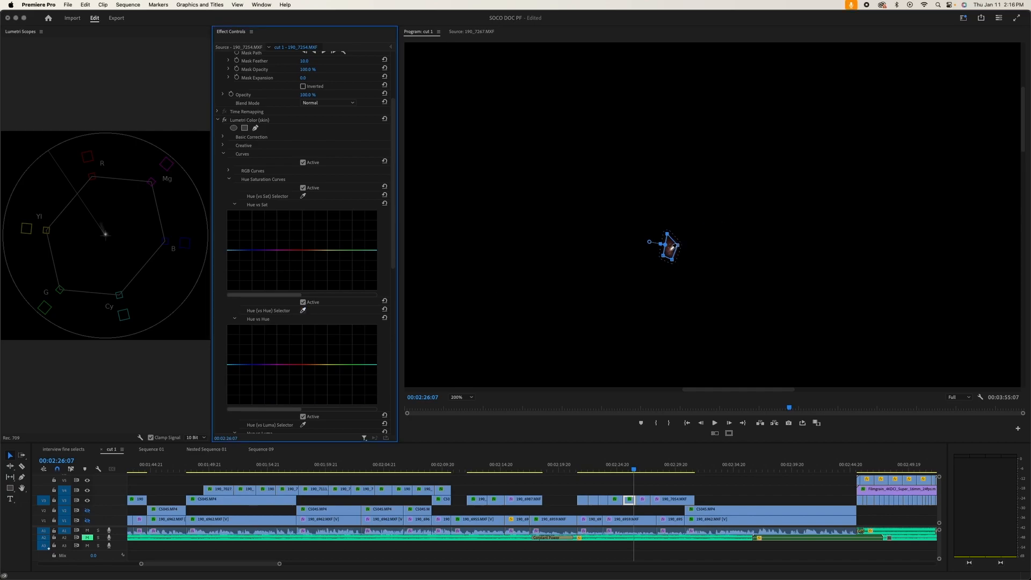
click(671, 248)
drag(400, 350, 625, 339)
scroll(577, 333, down, 8)
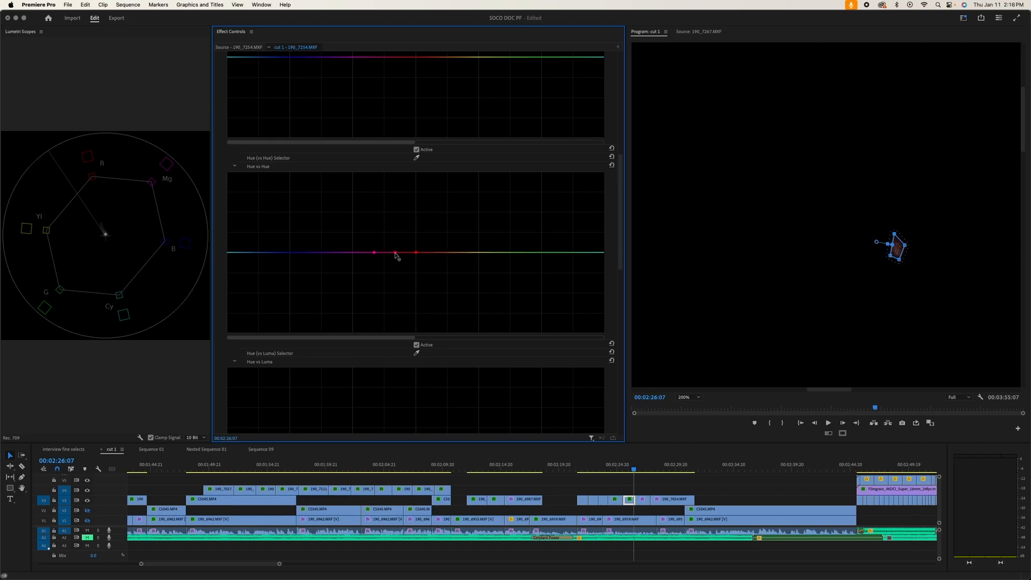
Lower the sampled red point slightly on the Hue vs Hue curve and check the skin against the enlarged vectorscope's skin tone line
drag(395, 253, 395, 256)
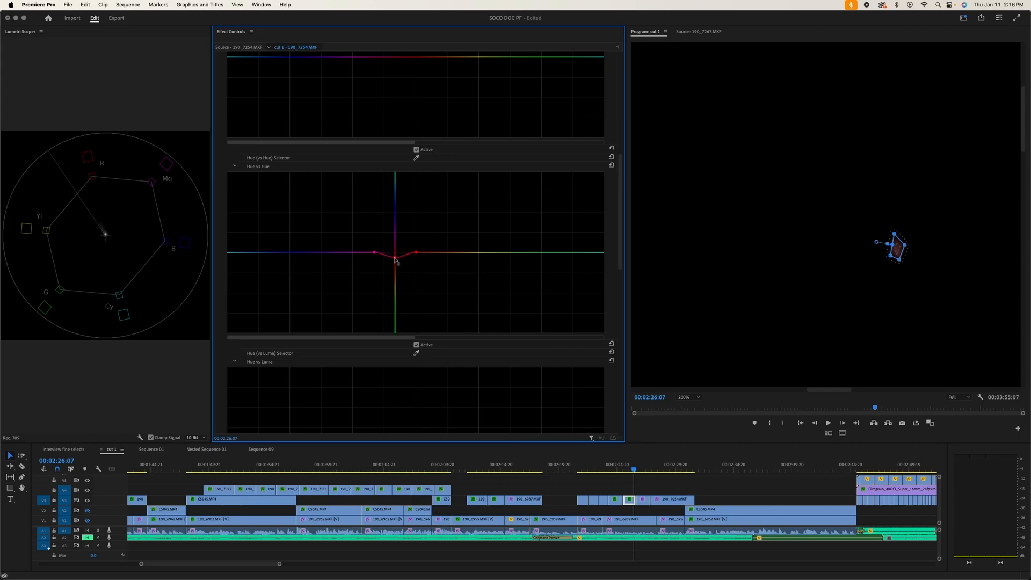
drag(395, 260, 396, 260)
drag(213, 237, 332, 245)
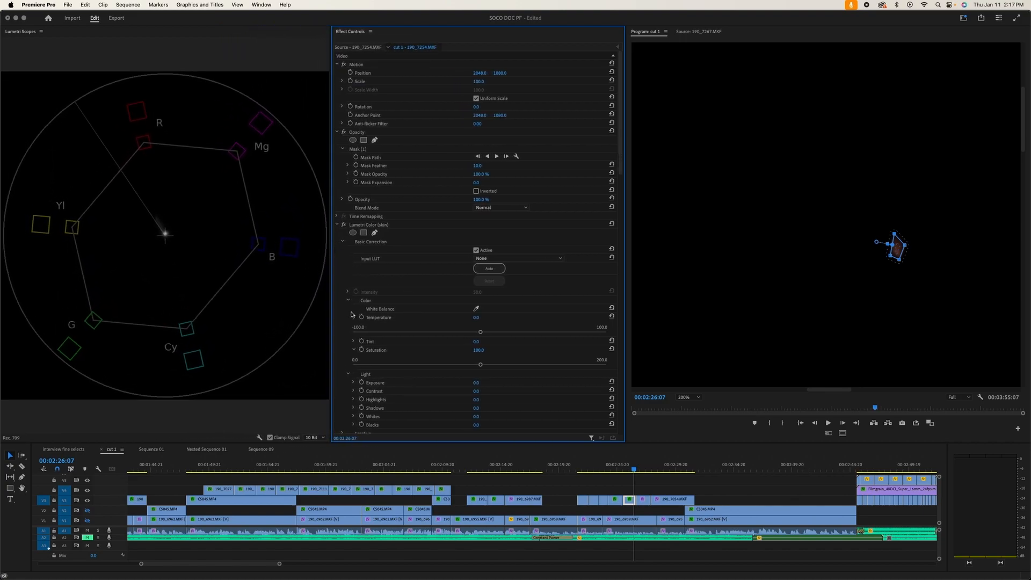
scroll(353, 315, down, 10)
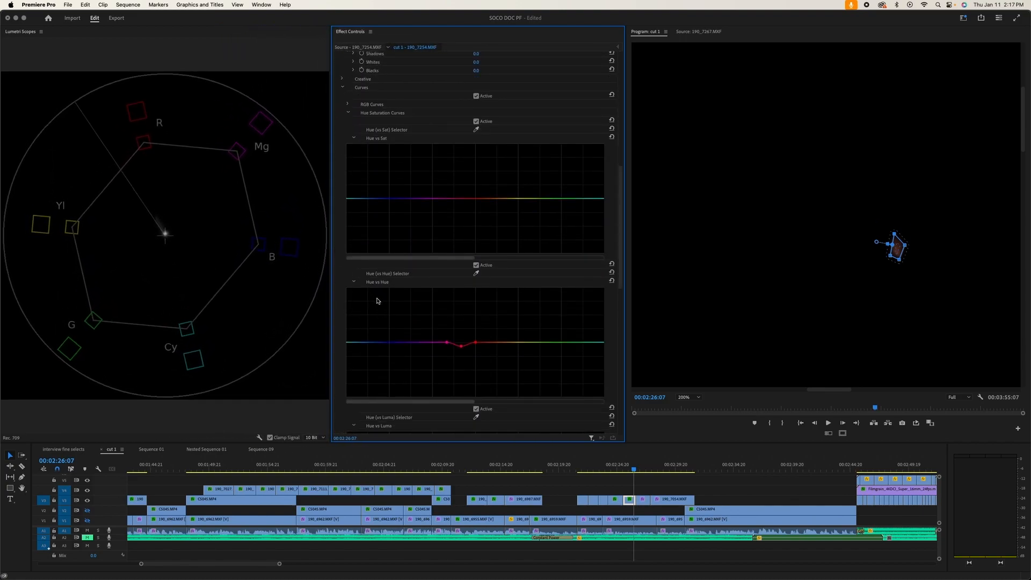
click(462, 348)
scroll(342, 335, up, 1)
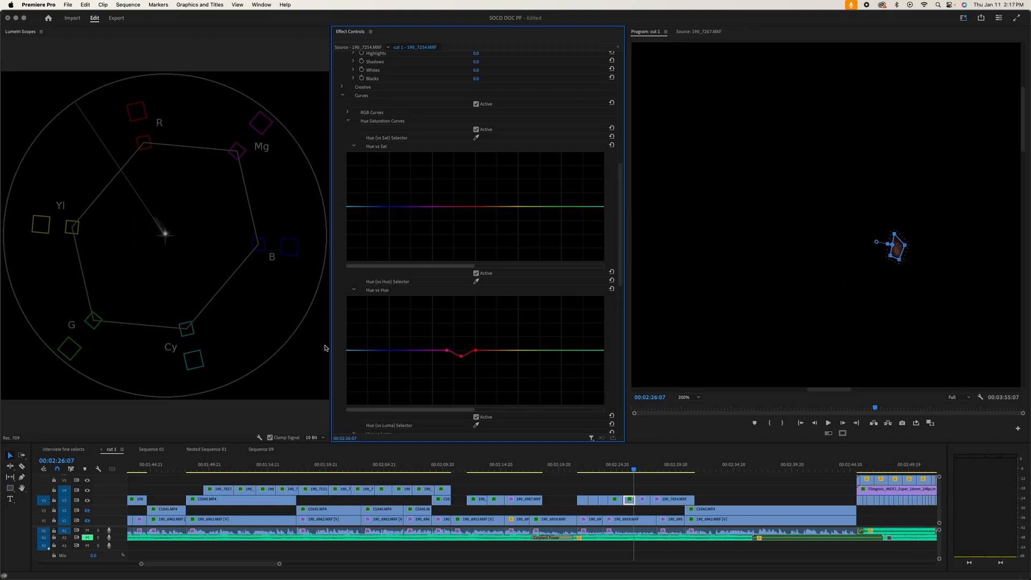
Disable the skin Lumetri effect and the masked Opacity effect, and fit the whole picture in the program monitor
scroll(340, 332, up, 10)
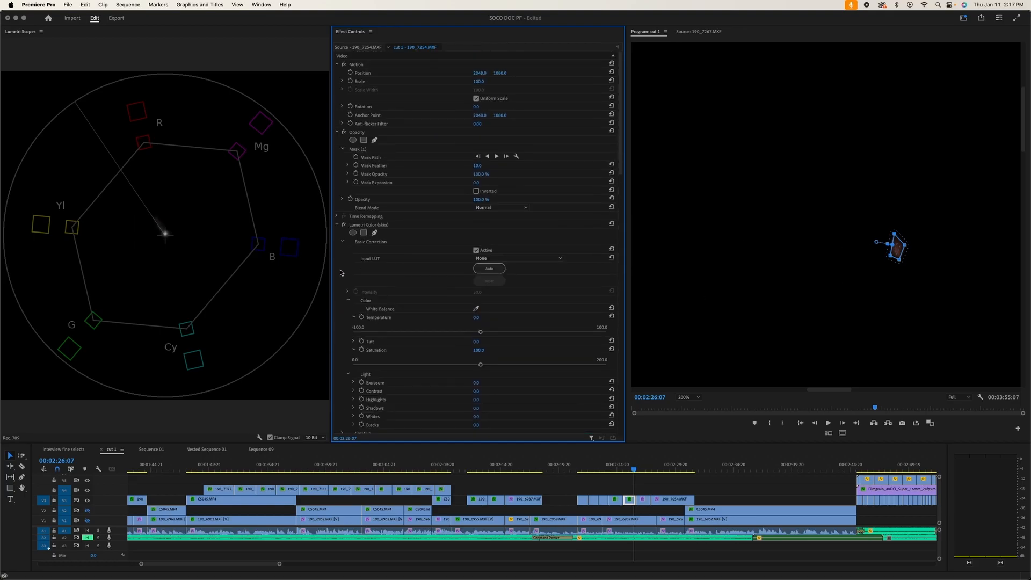
click(344, 225)
click(337, 225)
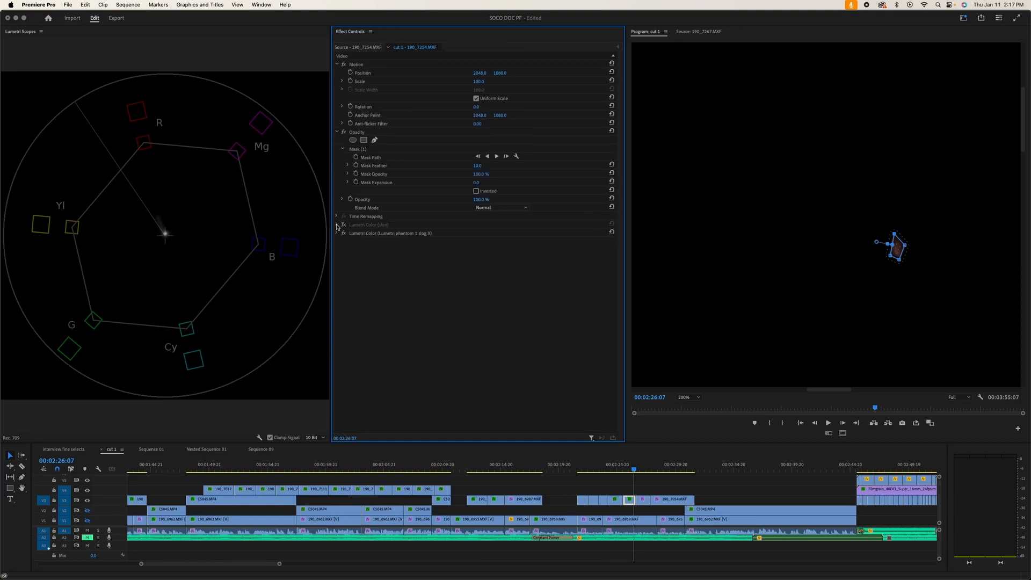
click(344, 133)
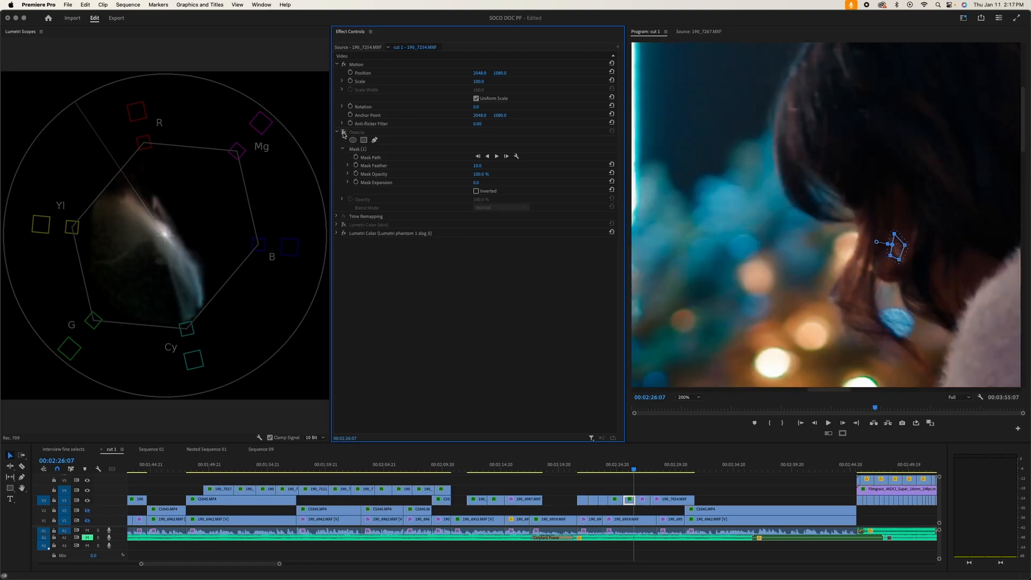
click(691, 397)
click(691, 404)
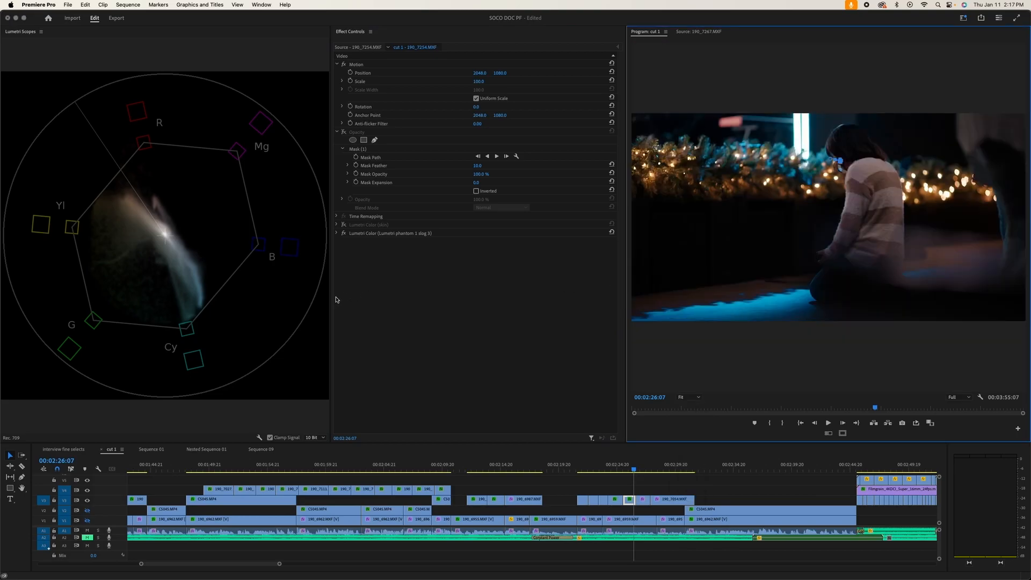
Resize the panels to give the program monitor more room, and reselect the 190_7254.MXF clip to hide the mask outline
drag(332, 295, 200, 295)
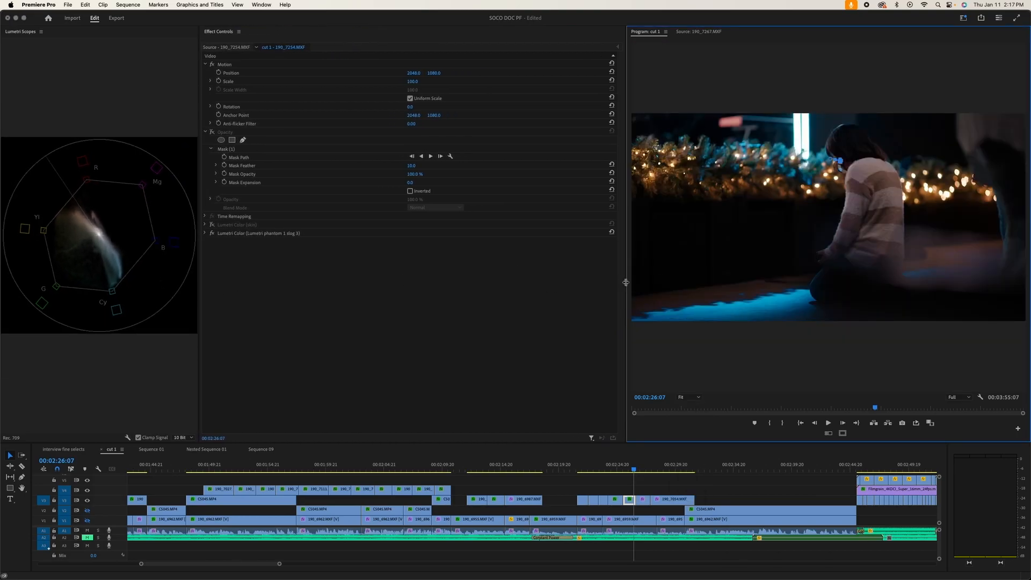
drag(622, 286, 412, 286)
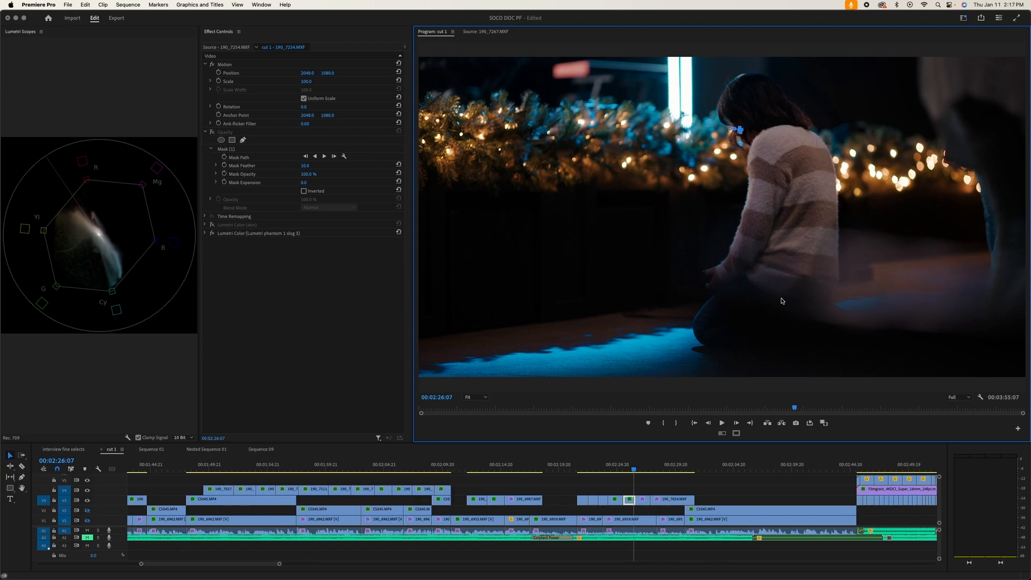
click(638, 490)
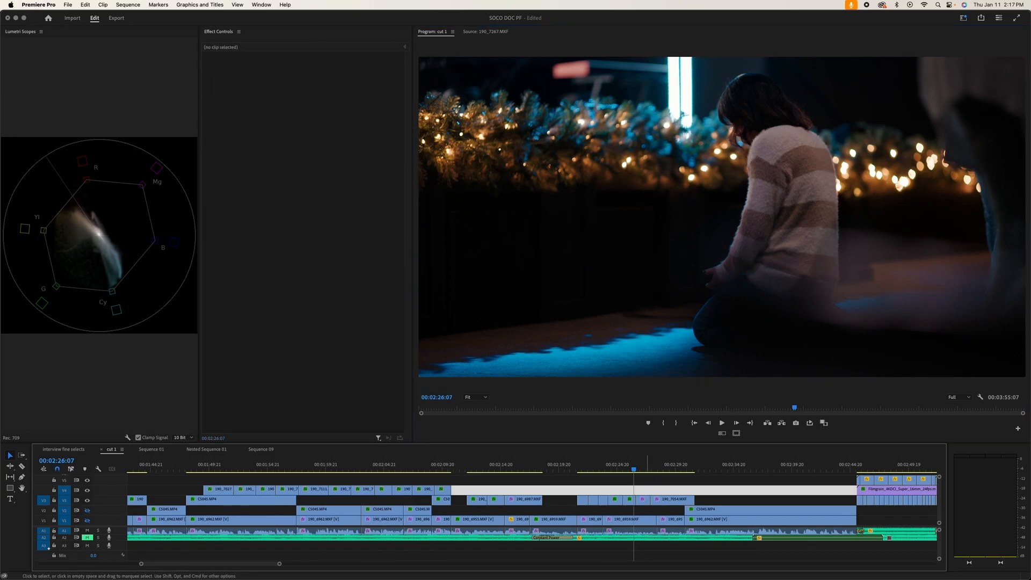
click(632, 504)
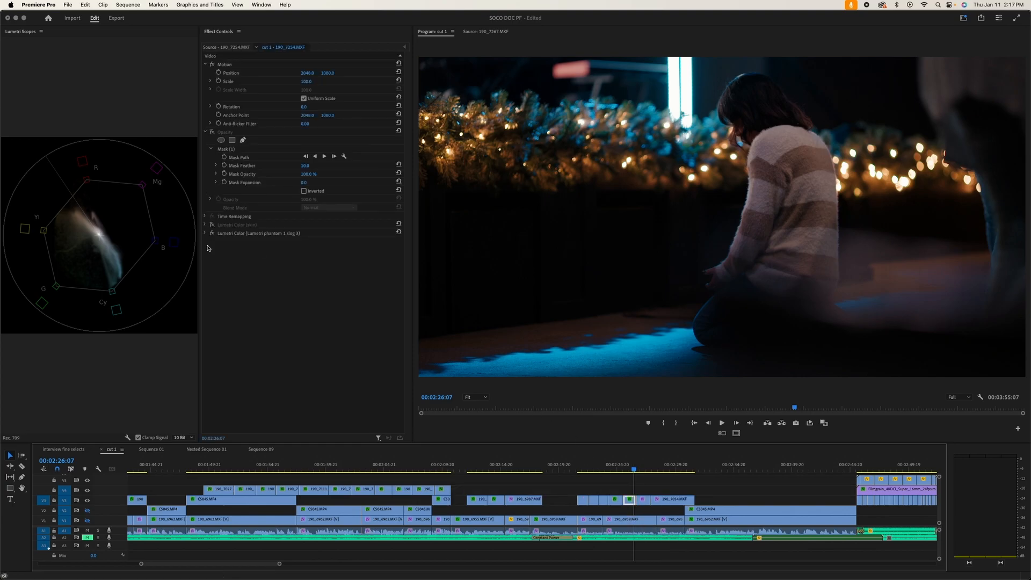
drag(199, 258, 222, 258)
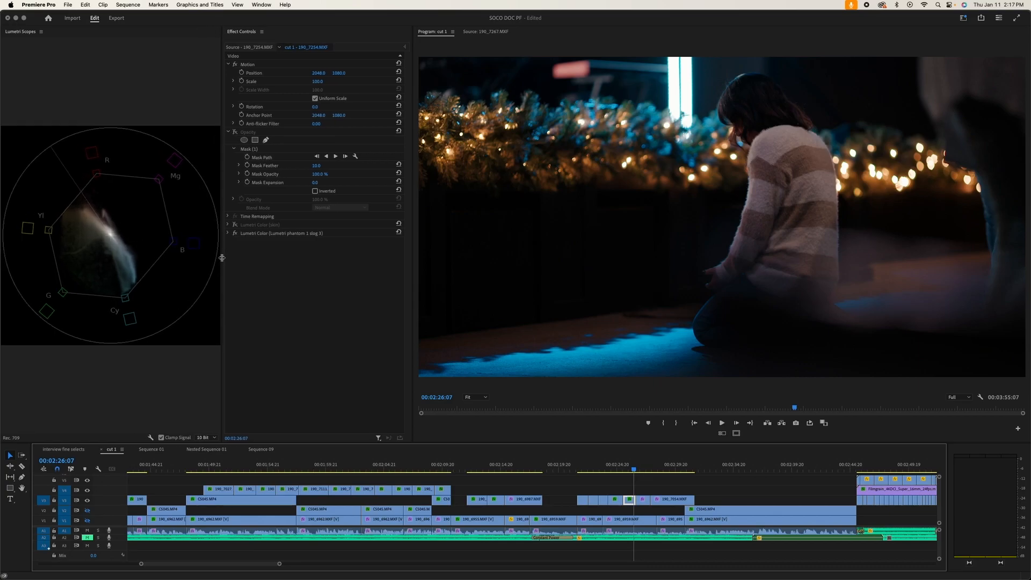
Switch the Lumetri scopes from the vectorscope back to the RGB parade and slightly widen the program monitor
click(151, 438)
click(181, 459)
click(152, 437)
click(168, 441)
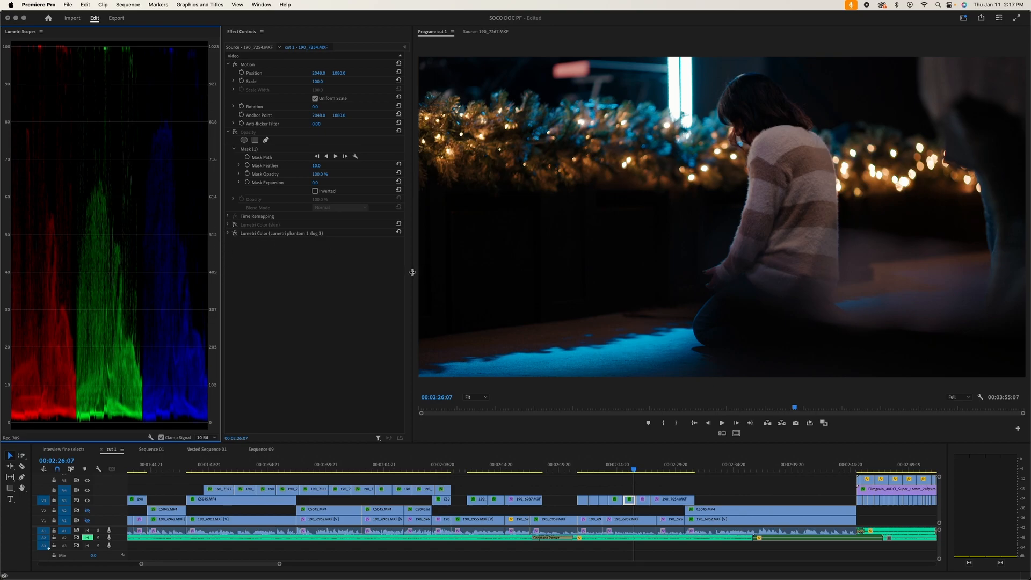
drag(412, 273, 404, 272)
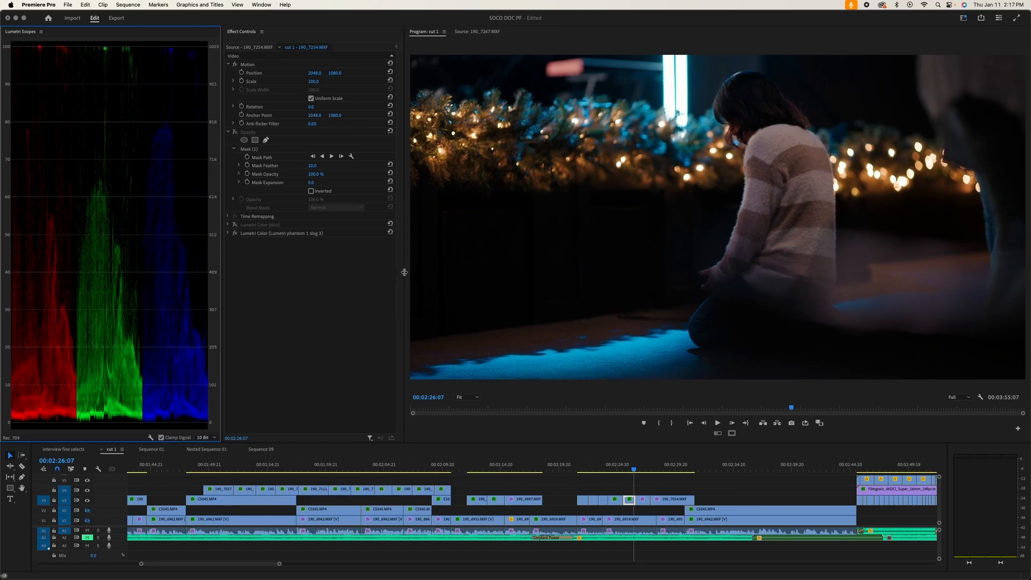
Compare the picture with and without the skin Lumetri effect, leaving the effect enabled
click(235, 225)
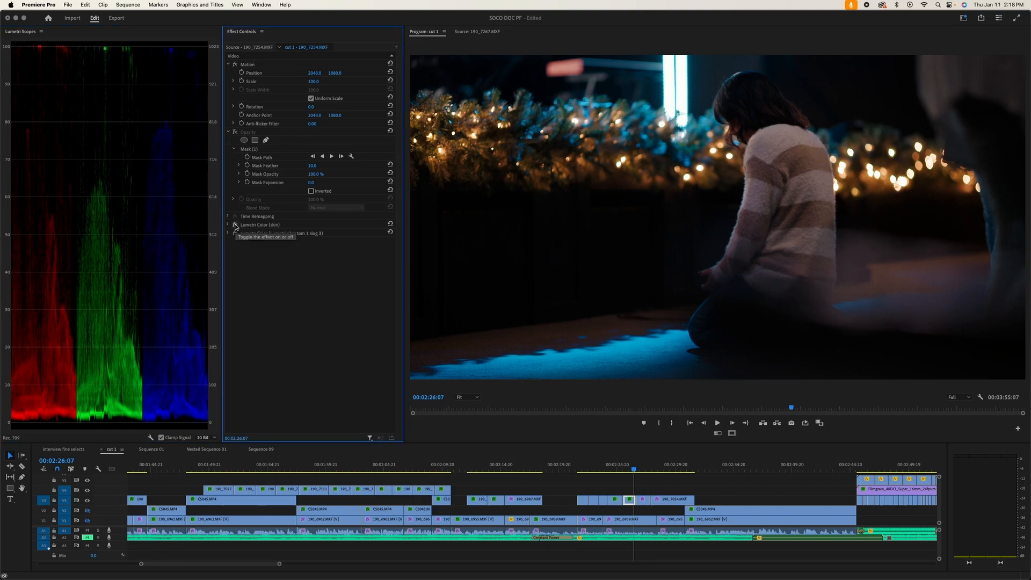
click(235, 225)
click(234, 225)
click(234, 225)
click(235, 225)
click(235, 225)
click(235, 225)
click(235, 225)
click(235, 225)
click(235, 225)
click(235, 225)
Add the color bump/shift Lumetri preset to the clip and sample the woman's face with its Hue vs Sat selector
drag(1030, 295, 269, 266)
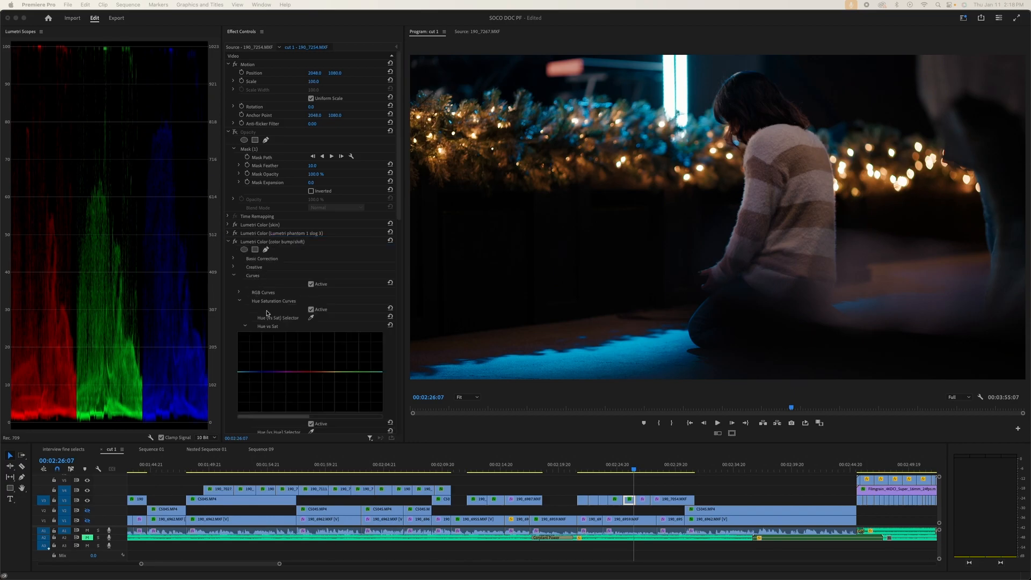
scroll(263, 296, down, 3)
click(311, 222)
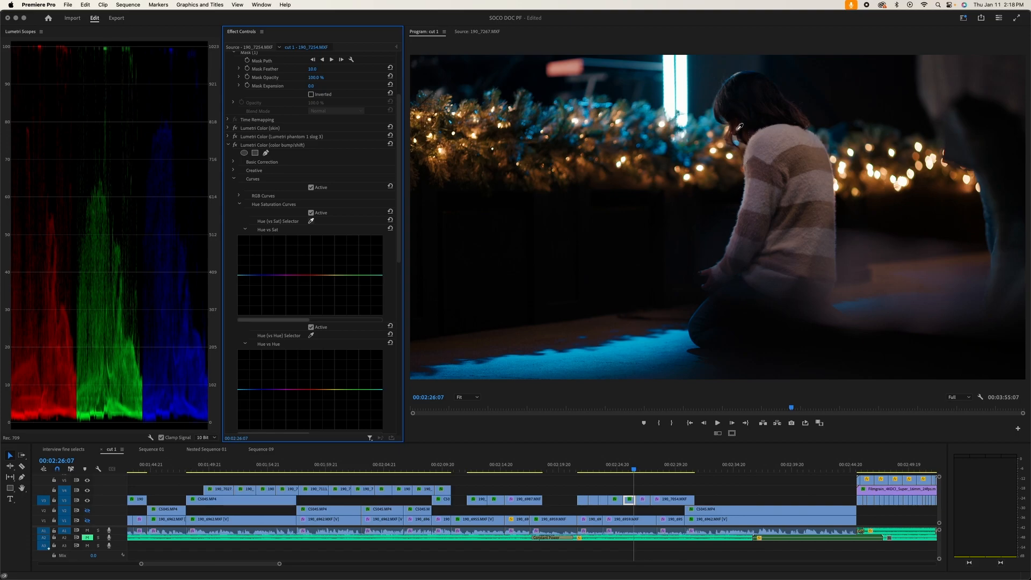
click(738, 129)
click(229, 145)
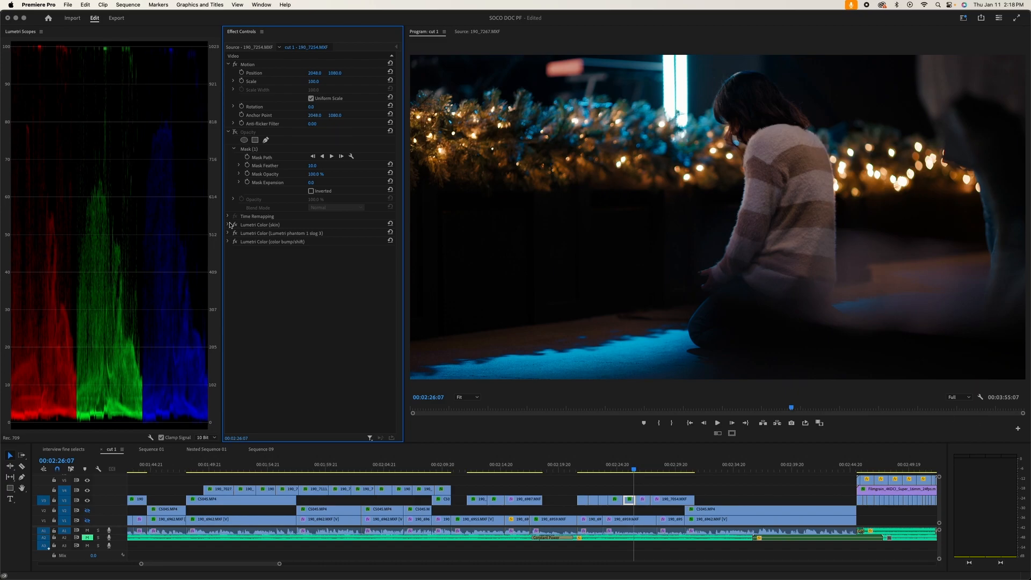
Disable all three Lumetri effects and add a fresh Lumetri phantom 1 slog 3 preset for comparison
click(235, 242)
click(235, 233)
click(235, 226)
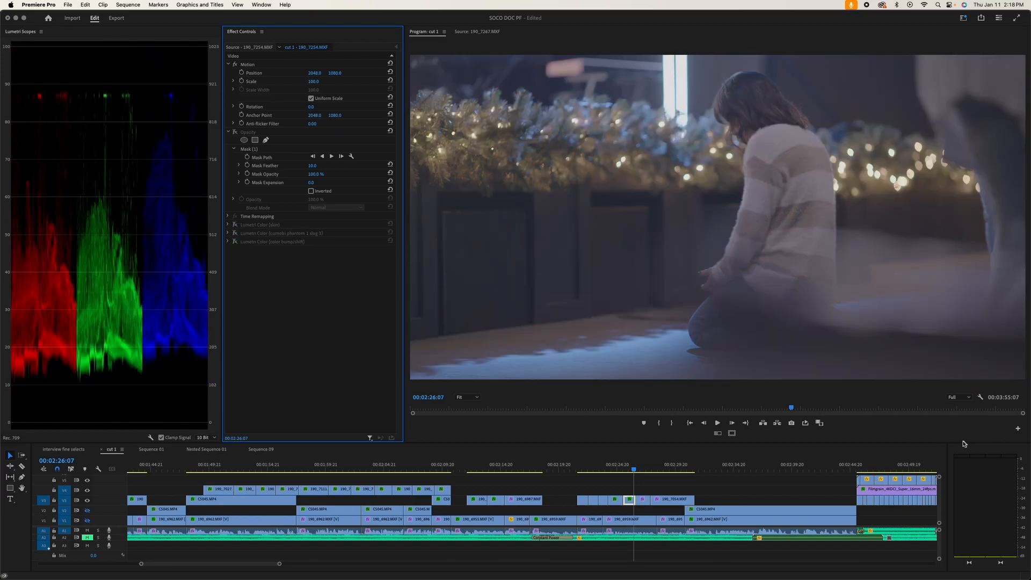
drag(307, 341, 305, 340)
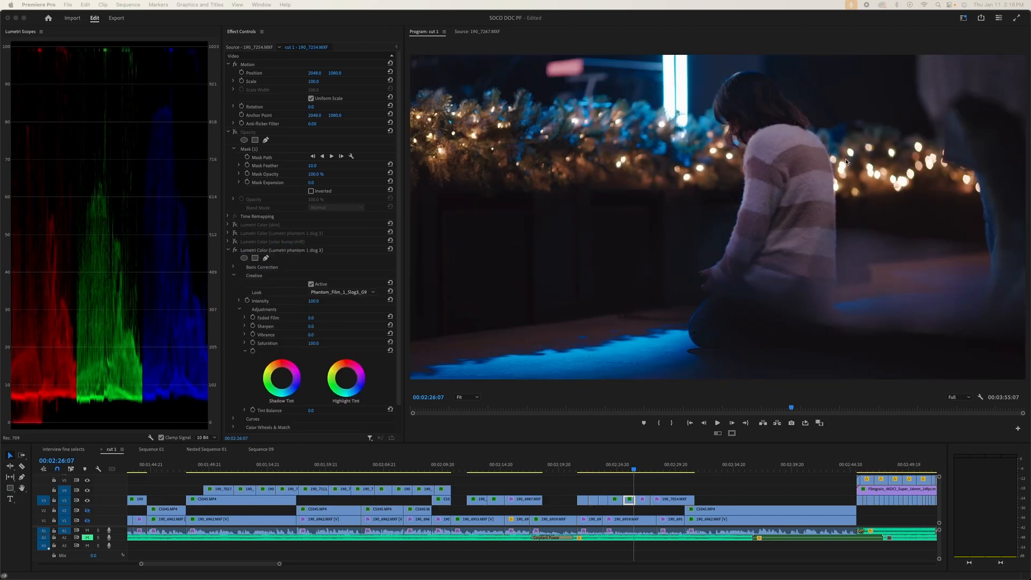
Disable the fresh phantom preset, re-enable the other three Lumetri effects to compare the grades, and select the fresh preset
click(235, 250)
click(235, 242)
click(234, 233)
click(235, 225)
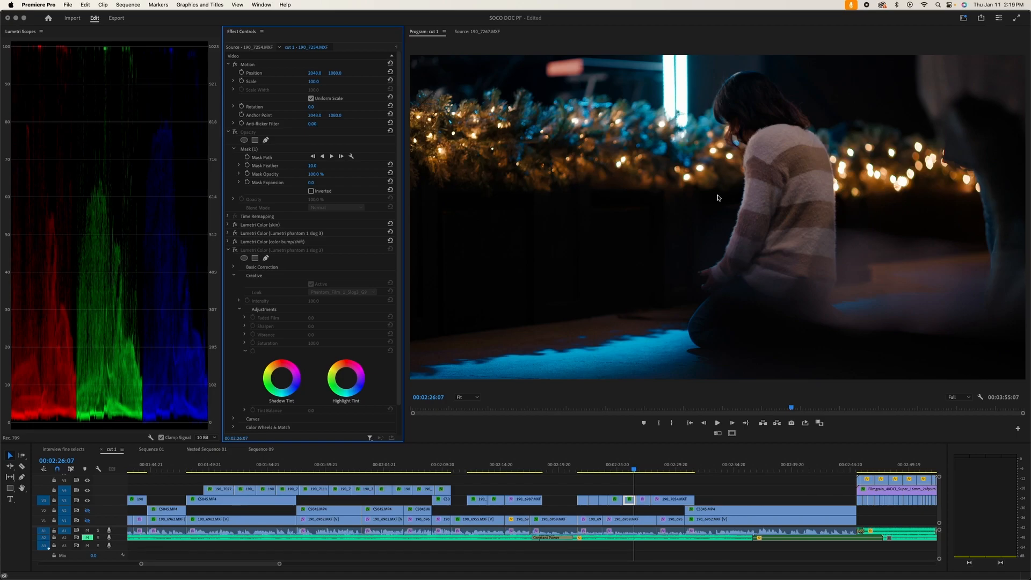
right_click(248, 250)
click(230, 236)
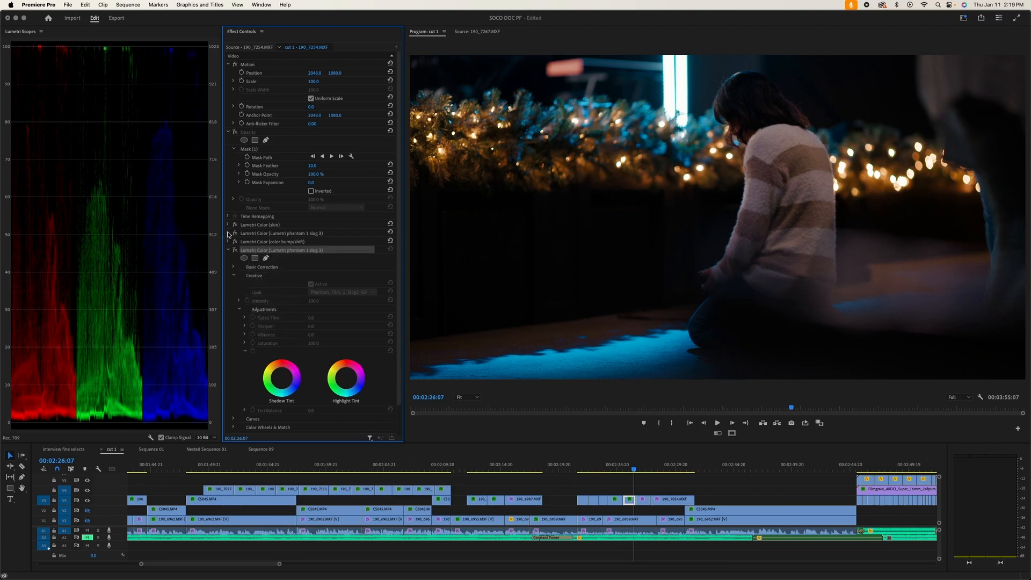
Lower the base phantom Lumetri effect's temperature to about 8 and slightly raise the middle Hue vs Sat point in the color bump/shift effect
click(228, 234)
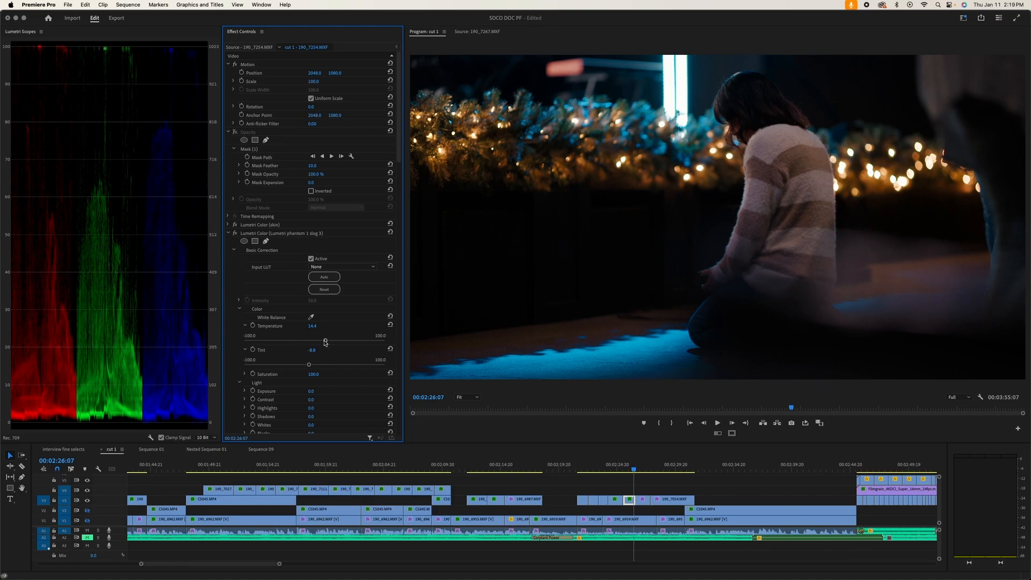
drag(324, 340, 320, 344)
scroll(235, 323, down, 10)
scroll(231, 328, down, 10)
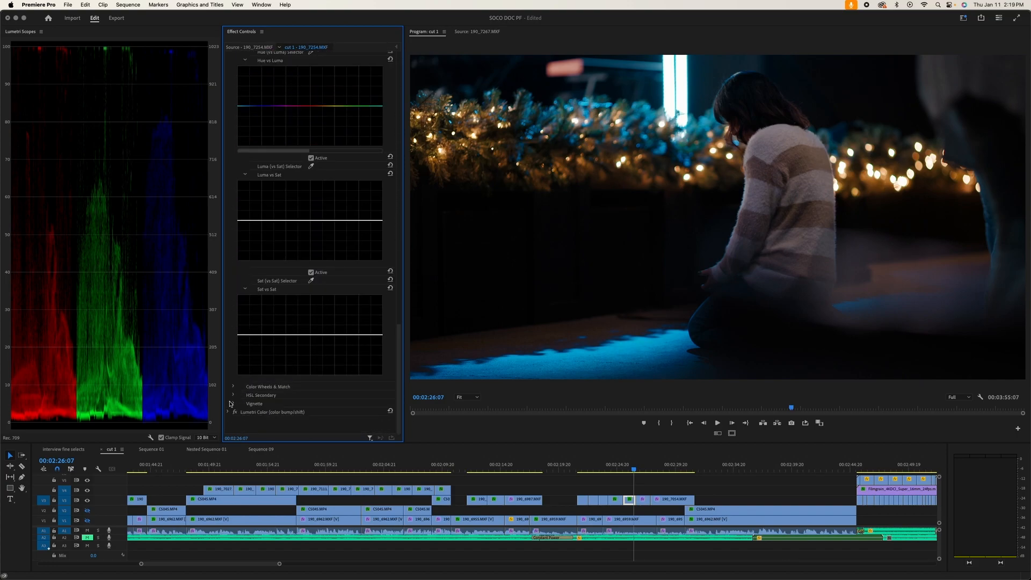
scroll(227, 411, up, 6)
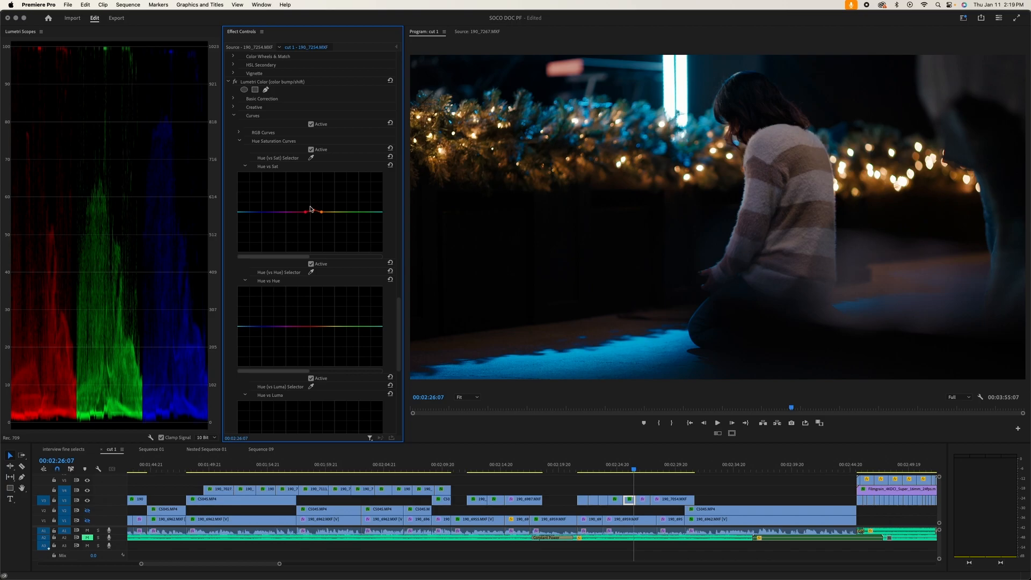
click(314, 210)
scroll(237, 169, up, 10)
scroll(237, 178, up, 4)
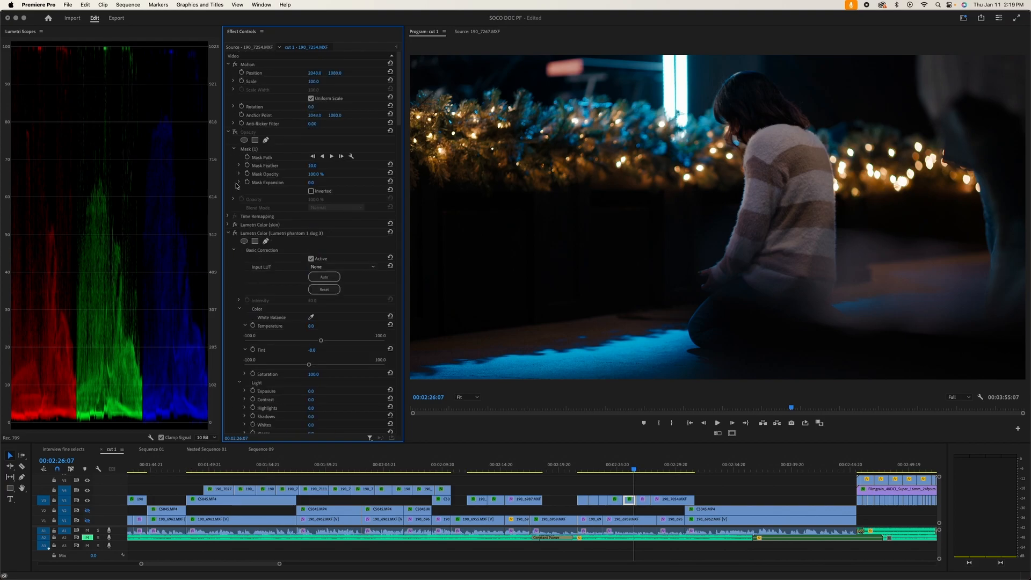
click(228, 233)
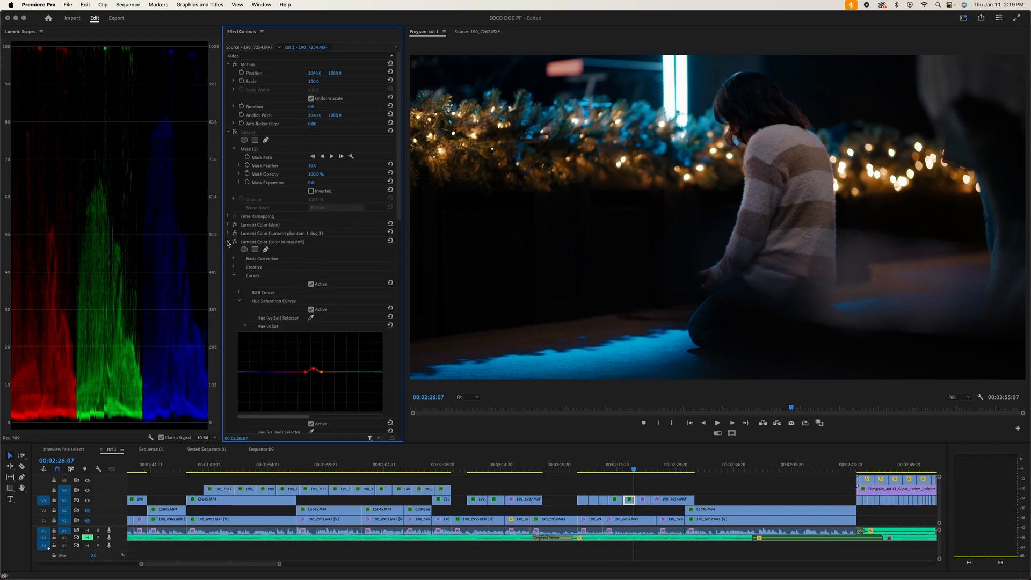
click(228, 242)
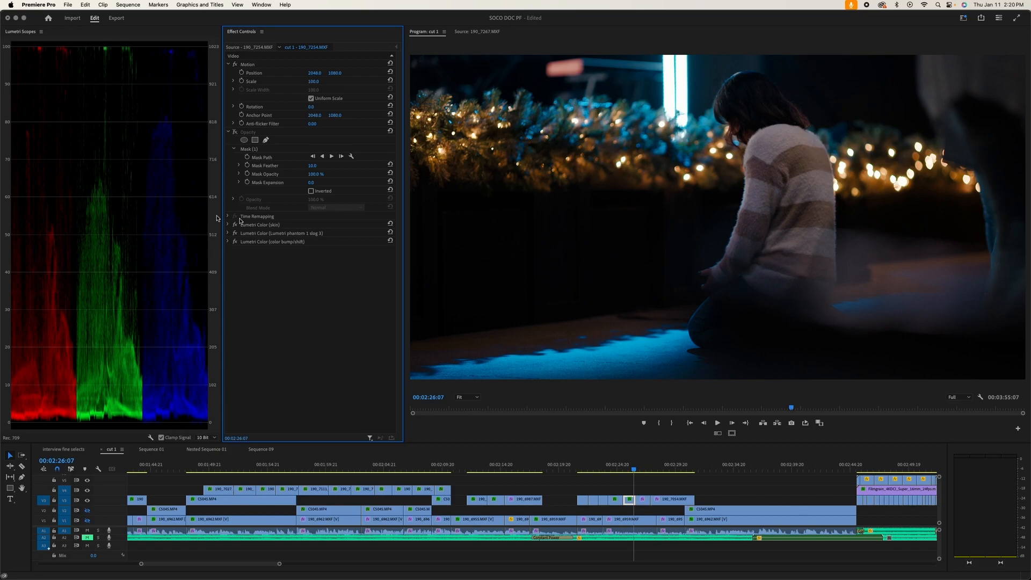
Lift the black point of the white RGB curve very slightly in the base Lumetri phantom 1 slog 3 effect
click(229, 234)
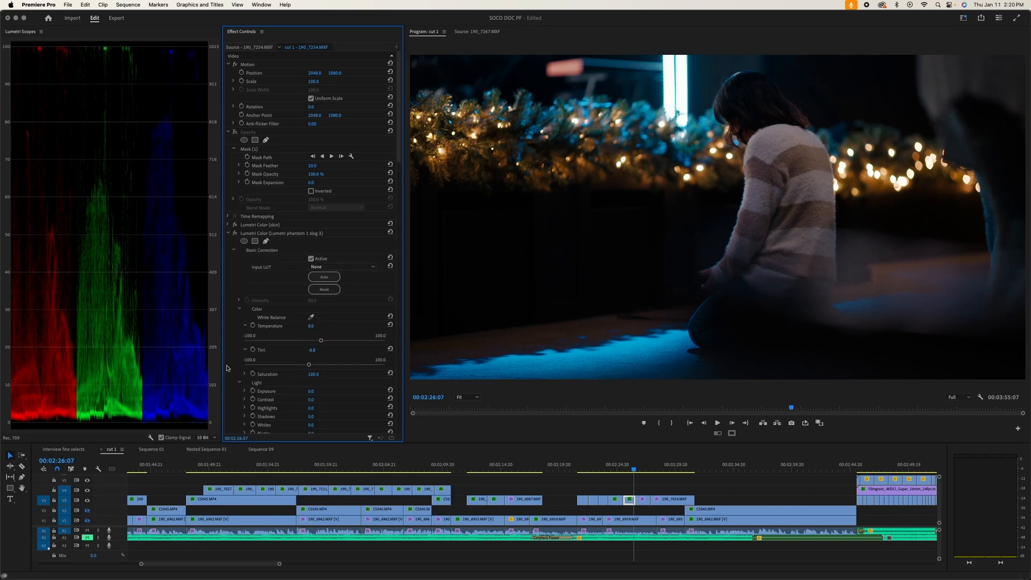
scroll(234, 376, down, 10)
click(296, 228)
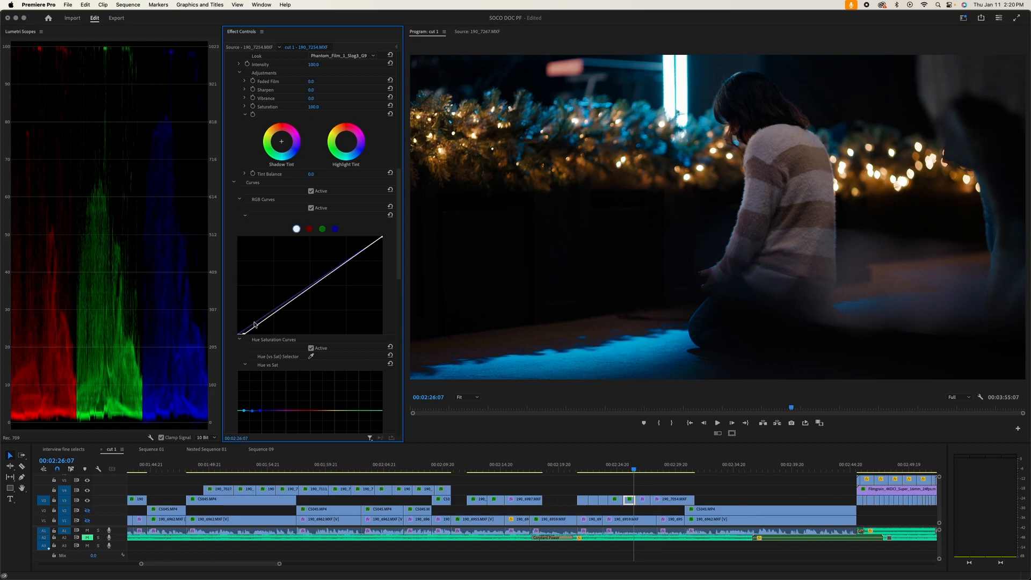
drag(244, 335, 241, 336)
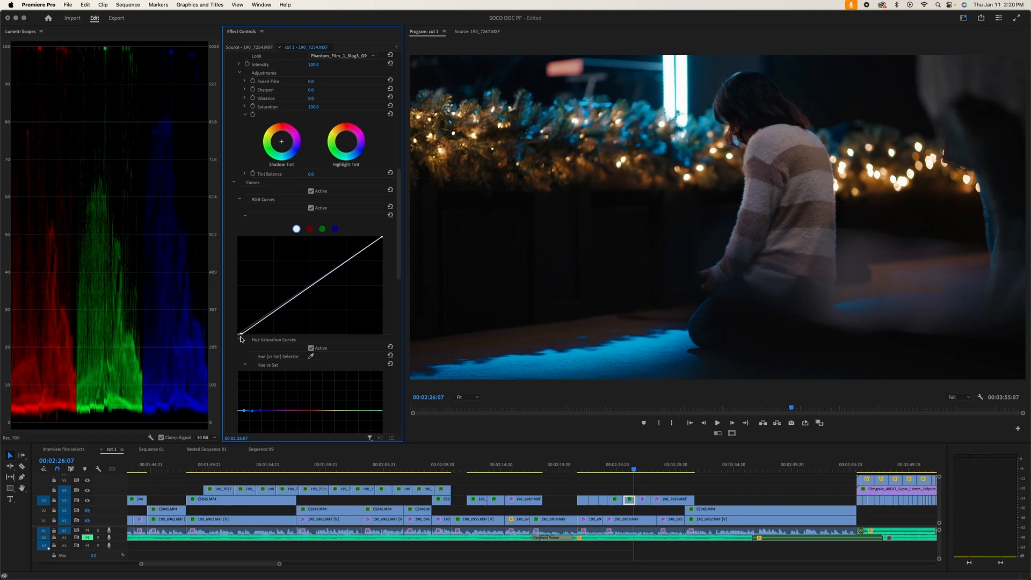
key(super+z)
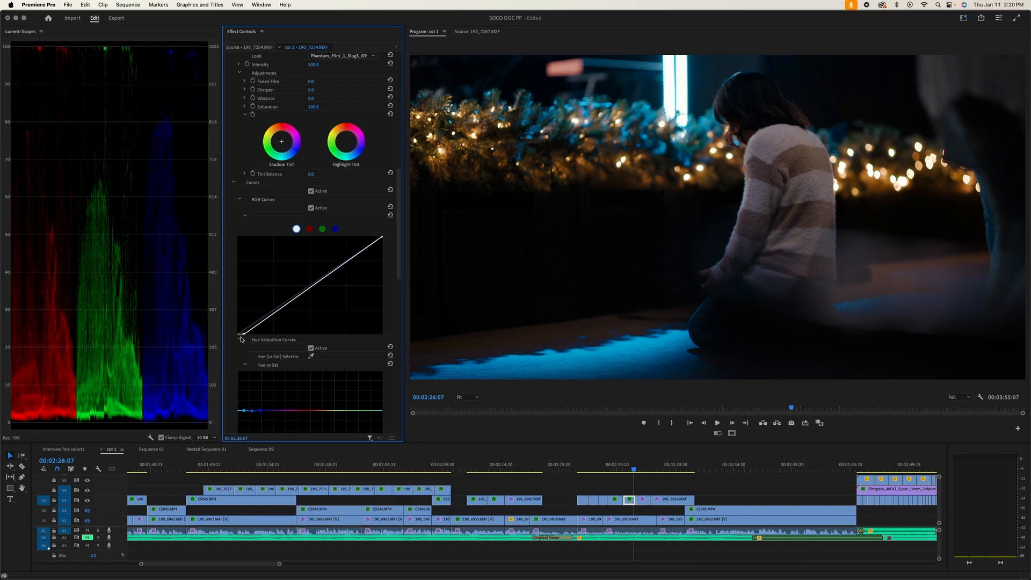
drag(241, 337, 244, 336)
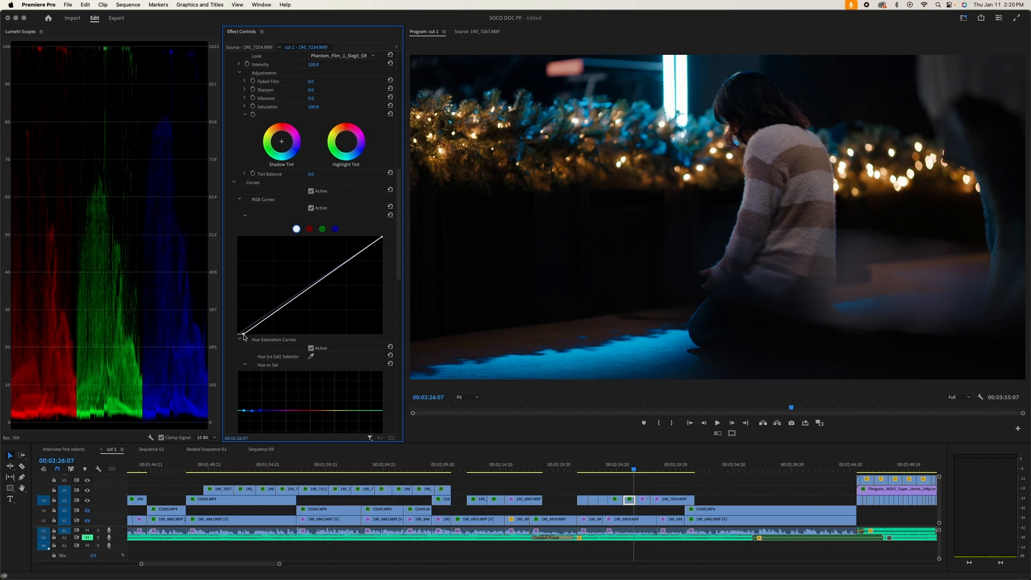
scroll(232, 315, up, 10)
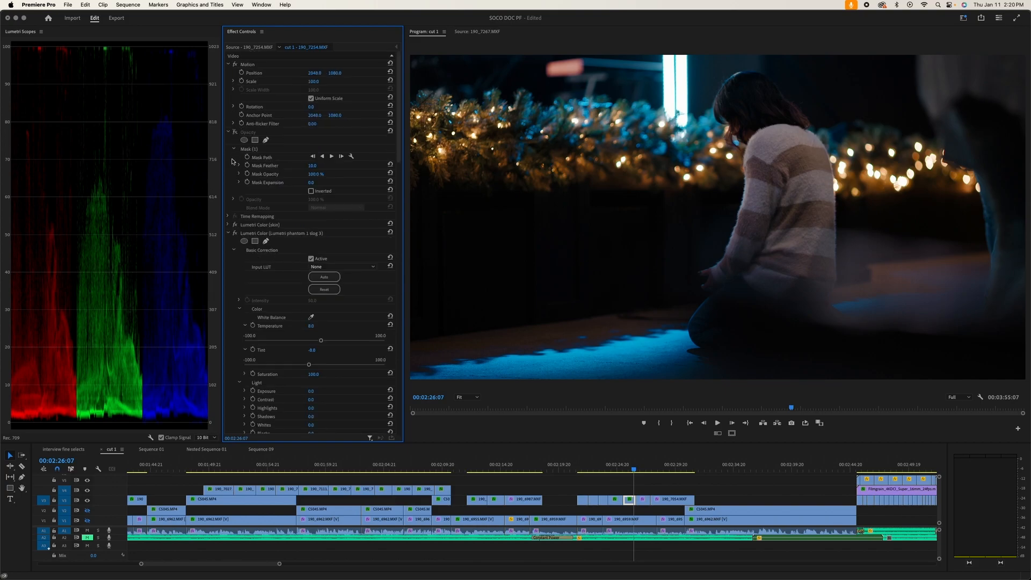
click(229, 233)
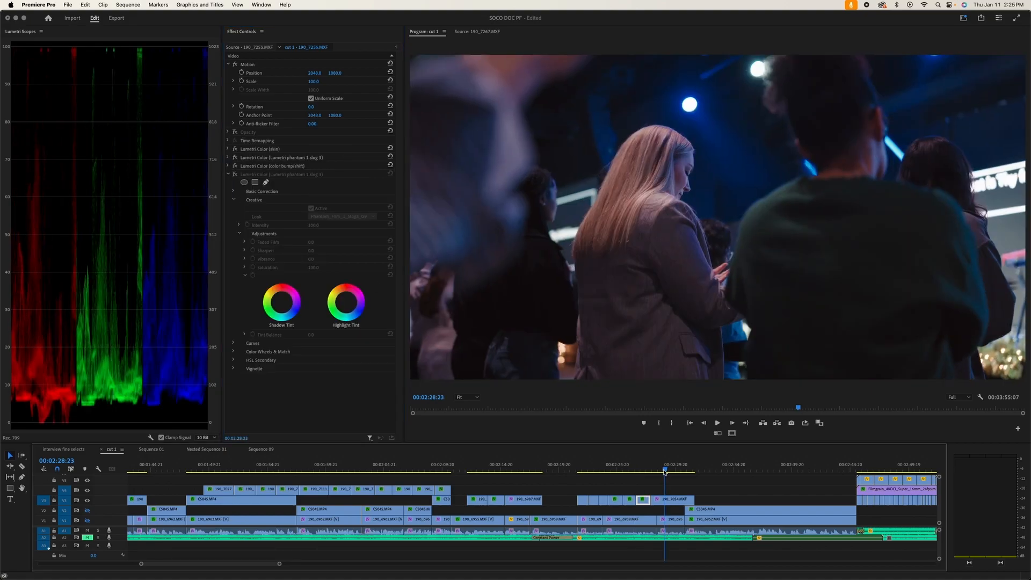
At 00:02:28:21, select clip 190_7054.MXF and darken its blacks by shifting the white RGB curve's black point slightly inward
drag(664, 472, 663, 472)
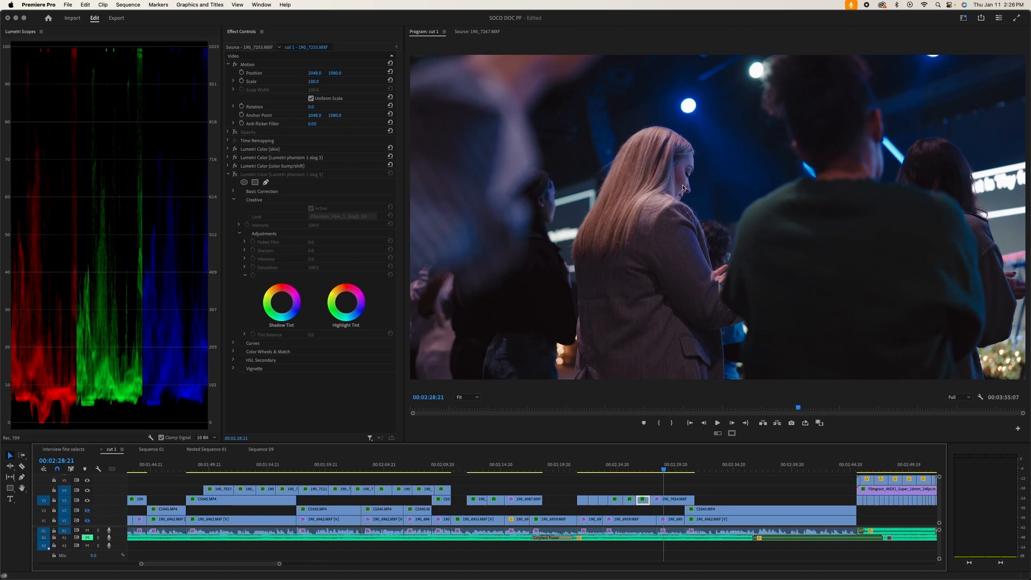
click(671, 499)
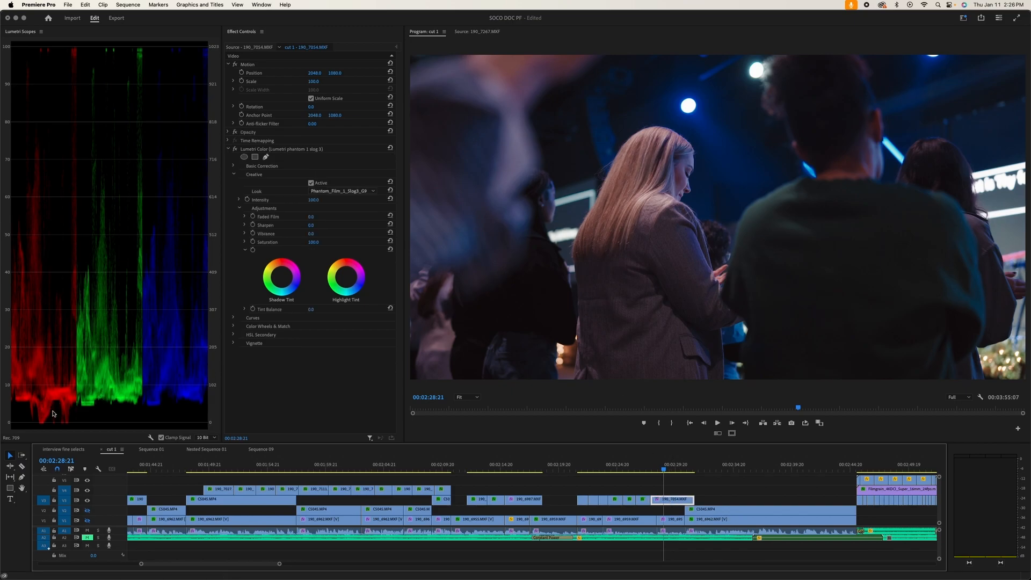
click(233, 318)
scroll(236, 322, down, 5)
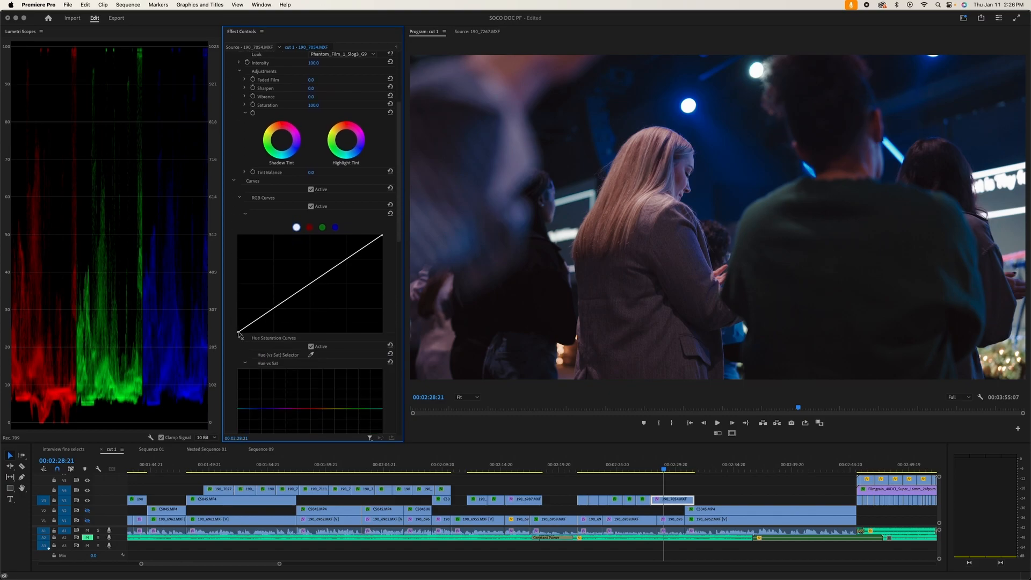
drag(239, 333, 243, 335)
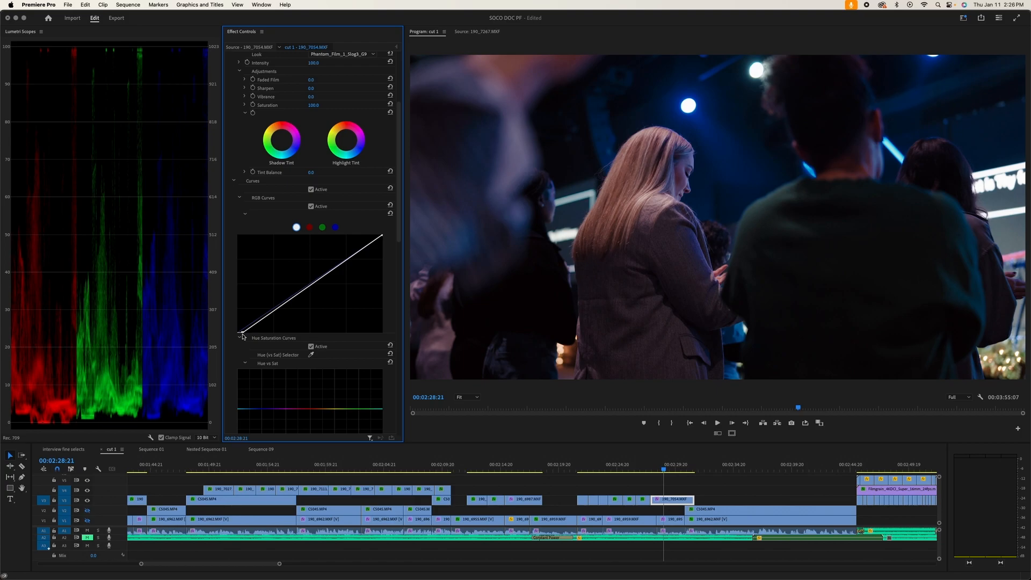
Shift the red curve's black point slightly inward and sample the blue background beside the blonde woman's head with the Hue vs Sat selector
click(310, 227)
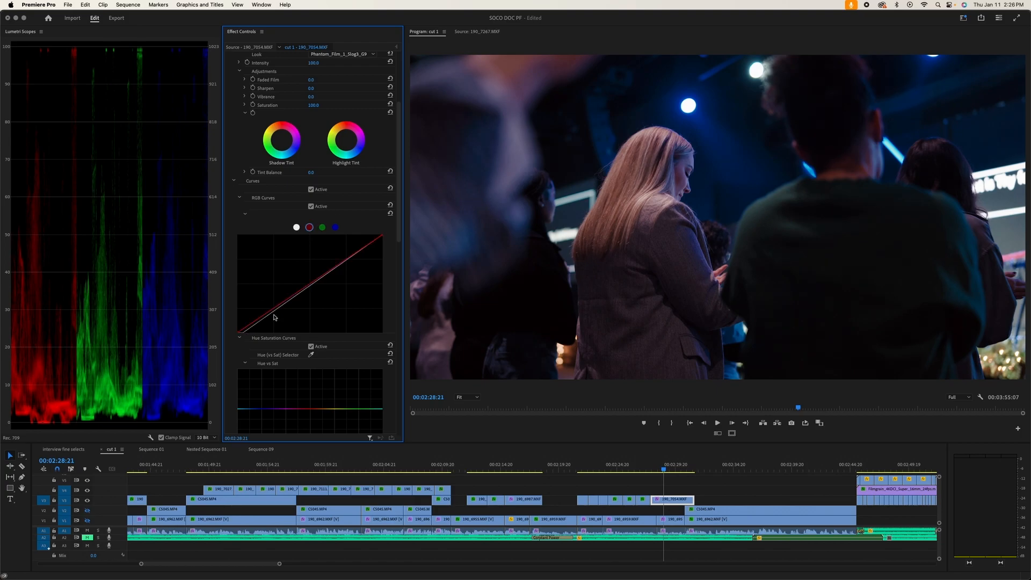
drag(238, 333, 240, 334)
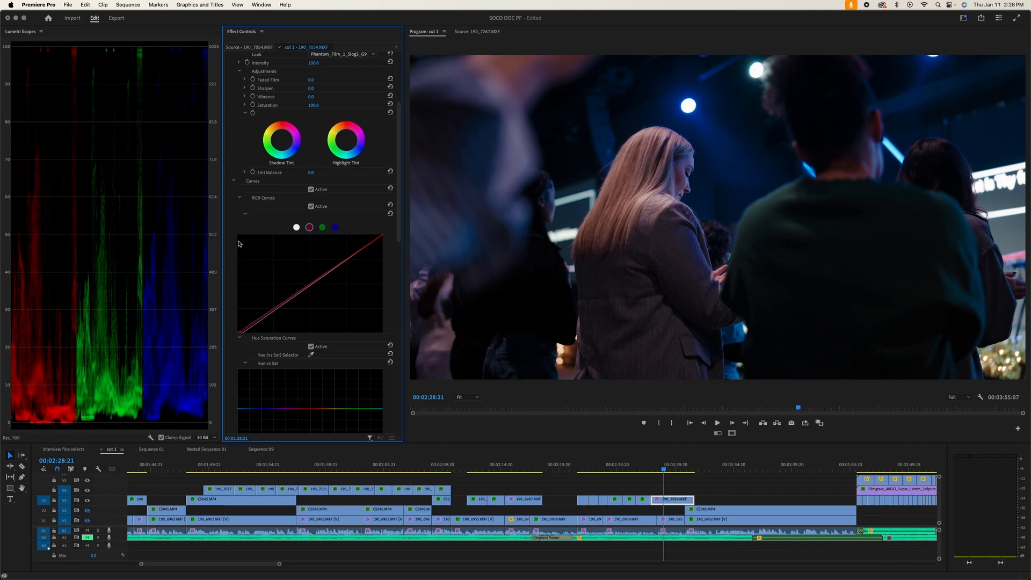
scroll(234, 266, down, 5)
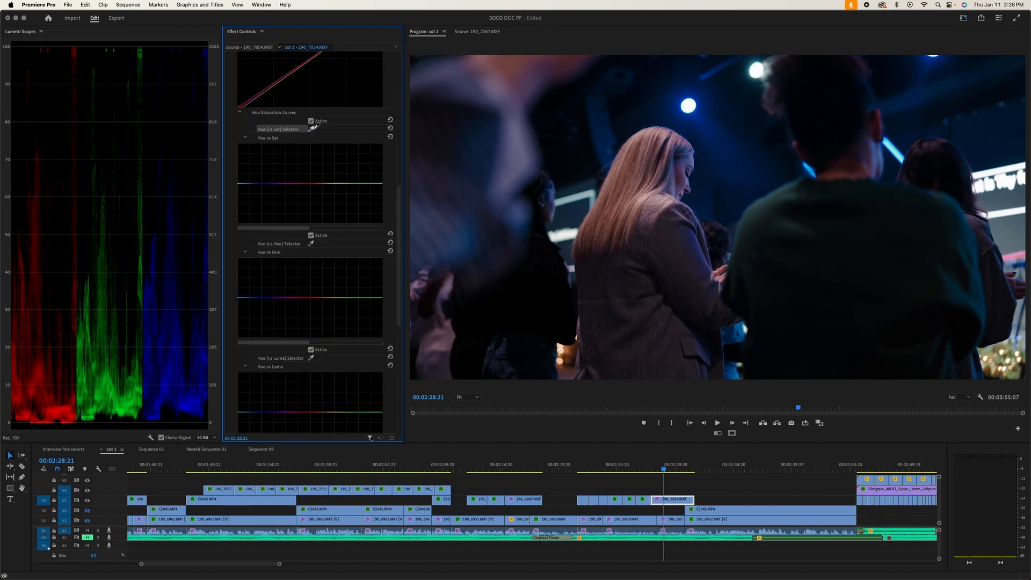
click(701, 124)
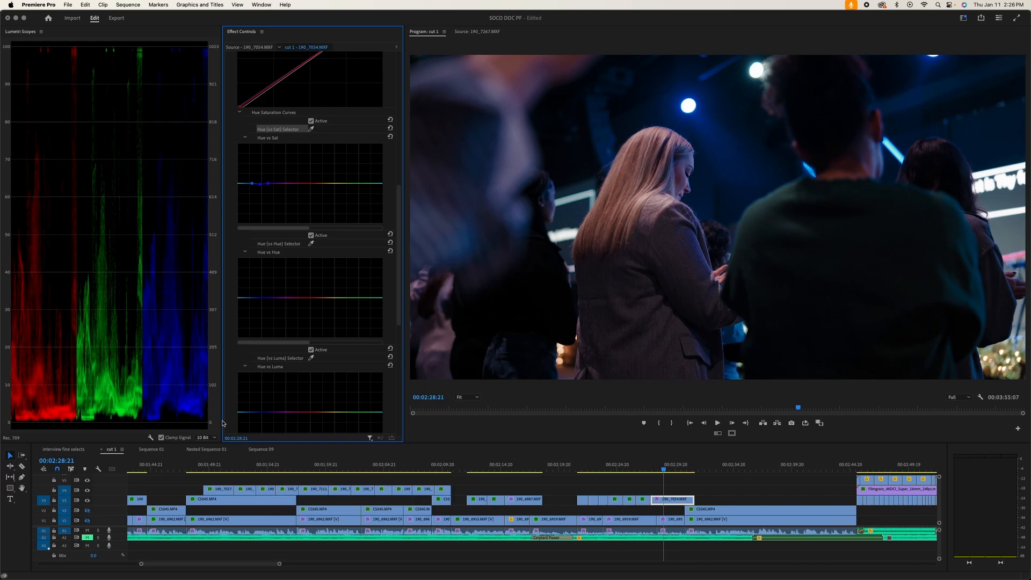
Enlarge the Lumetri Scopes area to examine the RGB parade, and shrink it back to roughly its former size
drag(404, 382, 553, 374)
drag(222, 379, 358, 379)
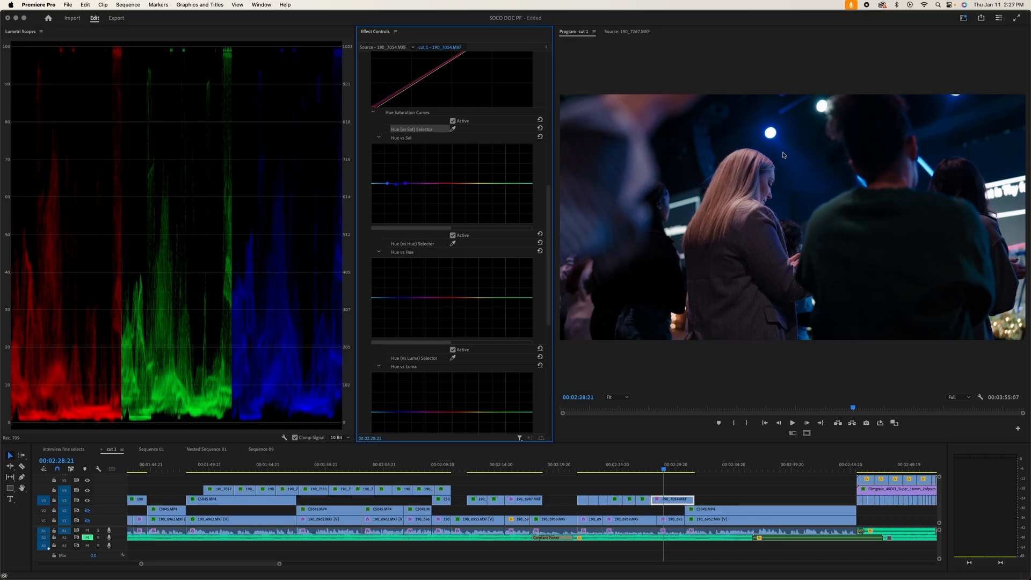
scroll(365, 223, up, 5)
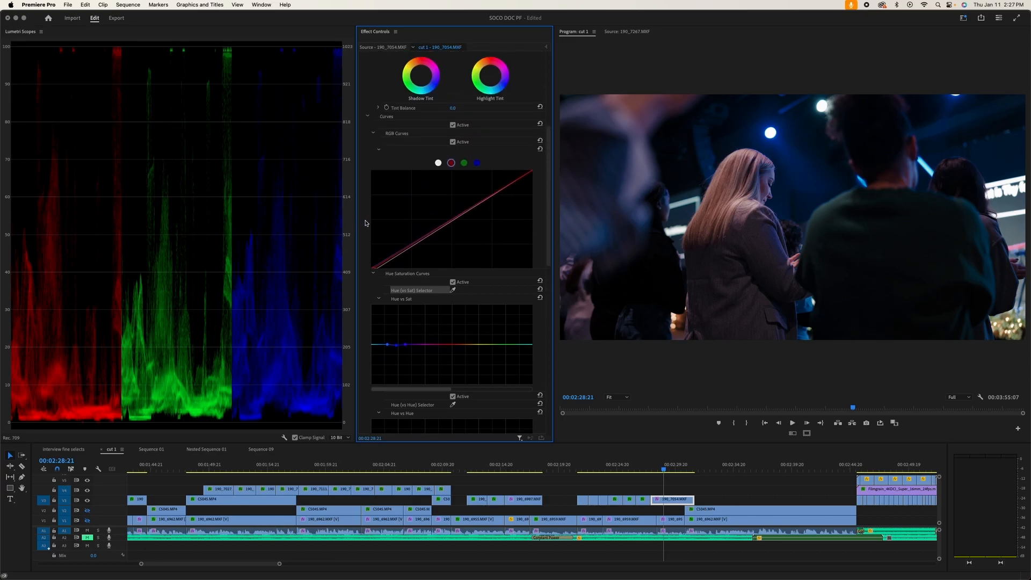
scroll(371, 275, up, 2)
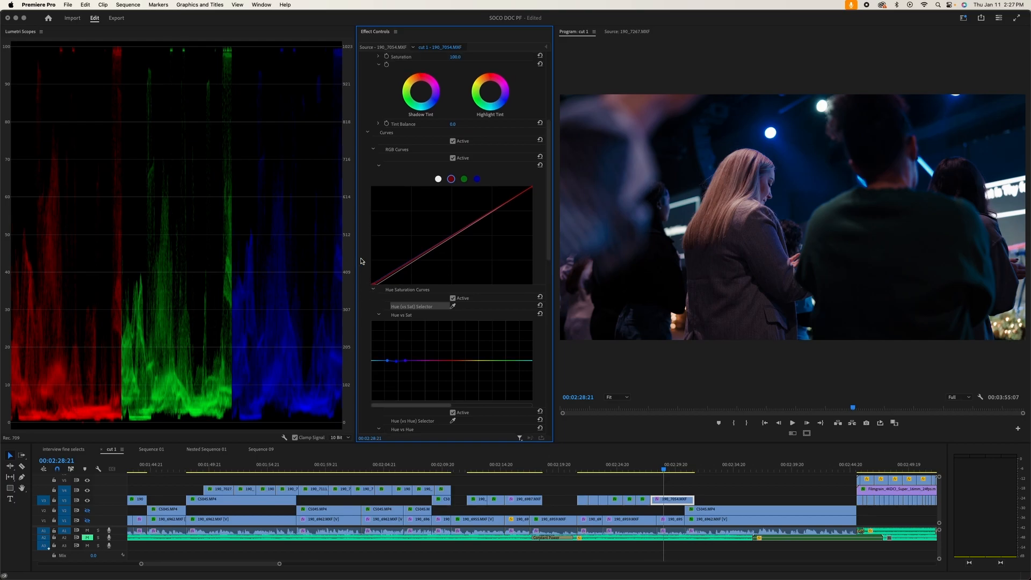
scroll(368, 257, up, 3)
scroll(369, 257, up, 3)
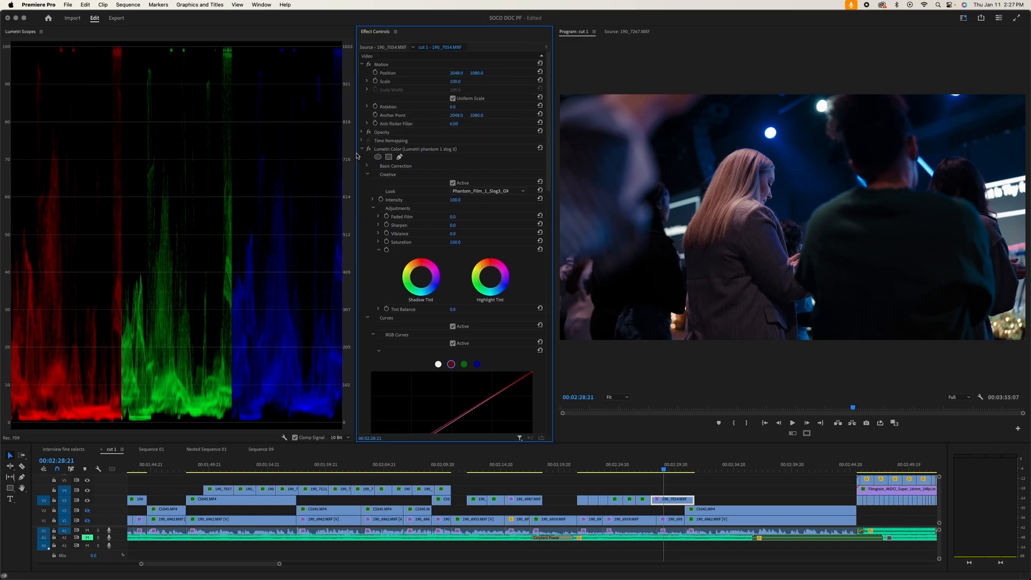
drag(355, 169, 251, 173)
drag(553, 180, 414, 182)
drag(251, 218, 220, 218)
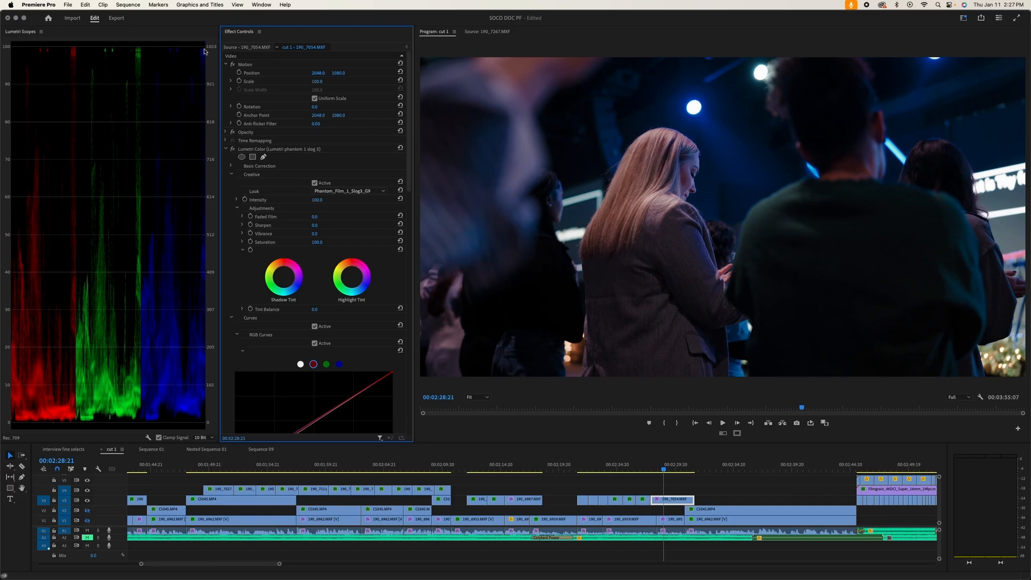
Try lowering the whites to -10.2 and the highlights to -9.7 in Basic Correction, and reset both
click(231, 166)
scroll(231, 215, down, 5)
click(242, 164)
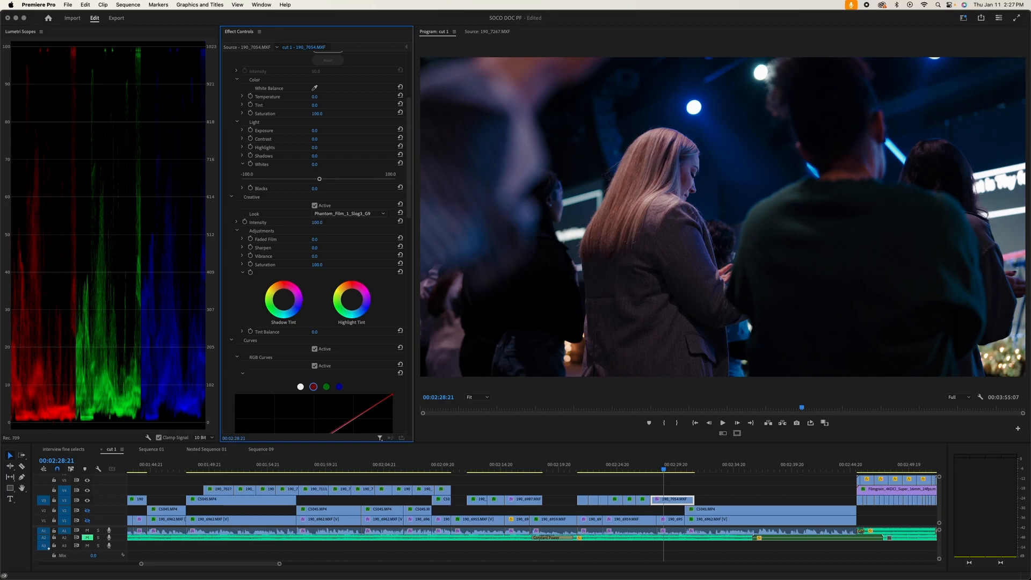
drag(320, 181, 310, 182)
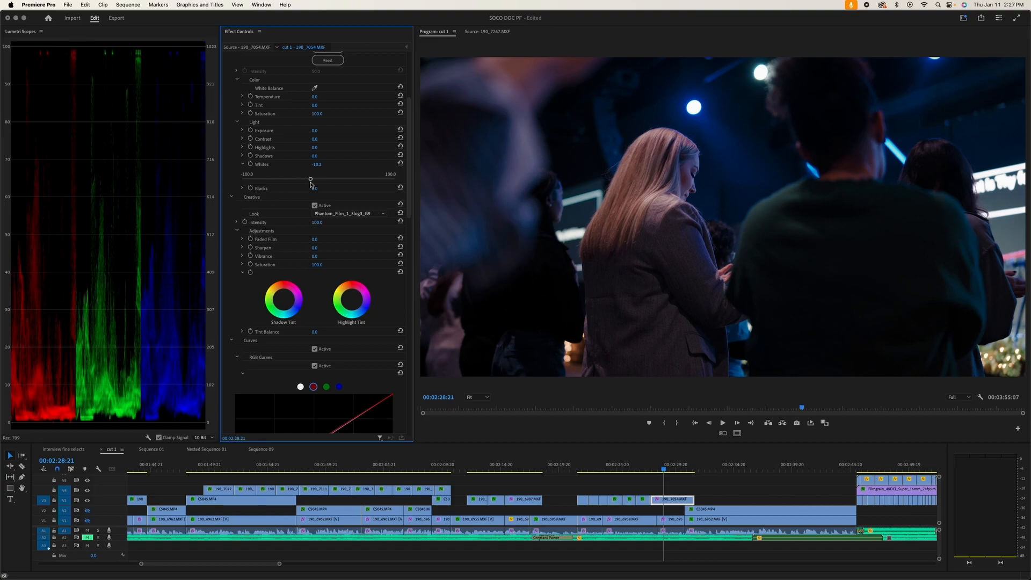
click(243, 148)
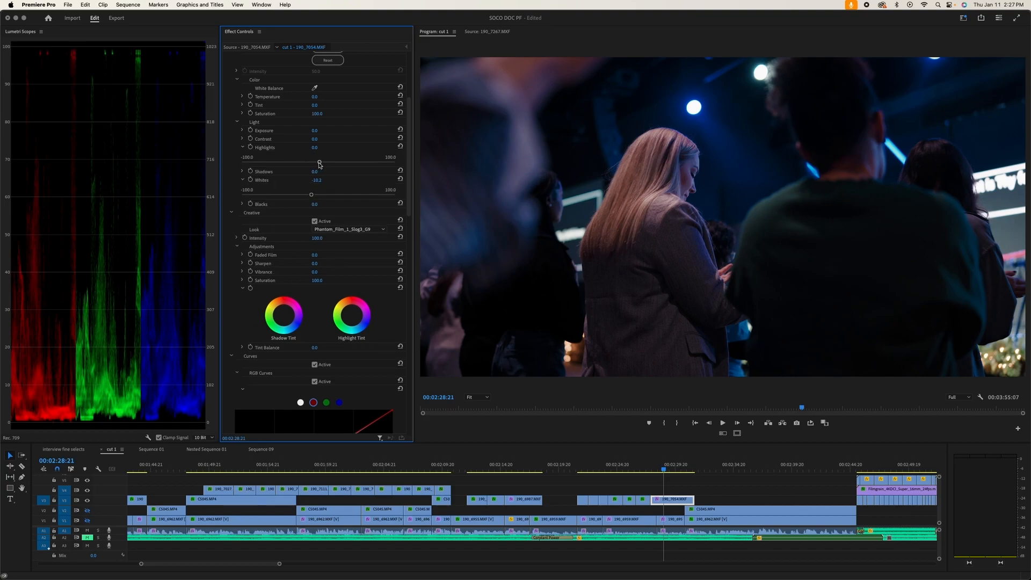
drag(319, 164, 311, 164)
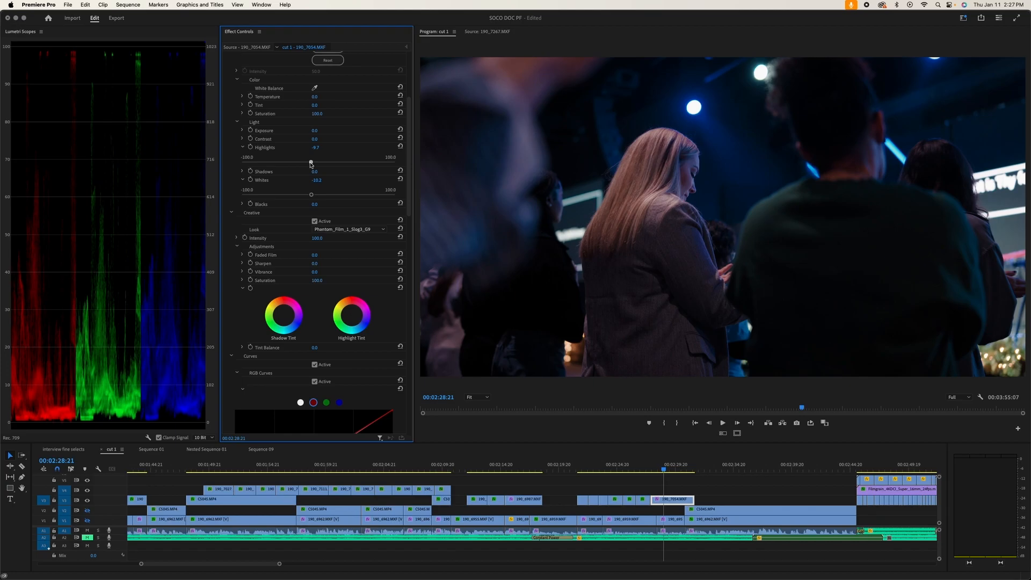
click(400, 146)
click(400, 179)
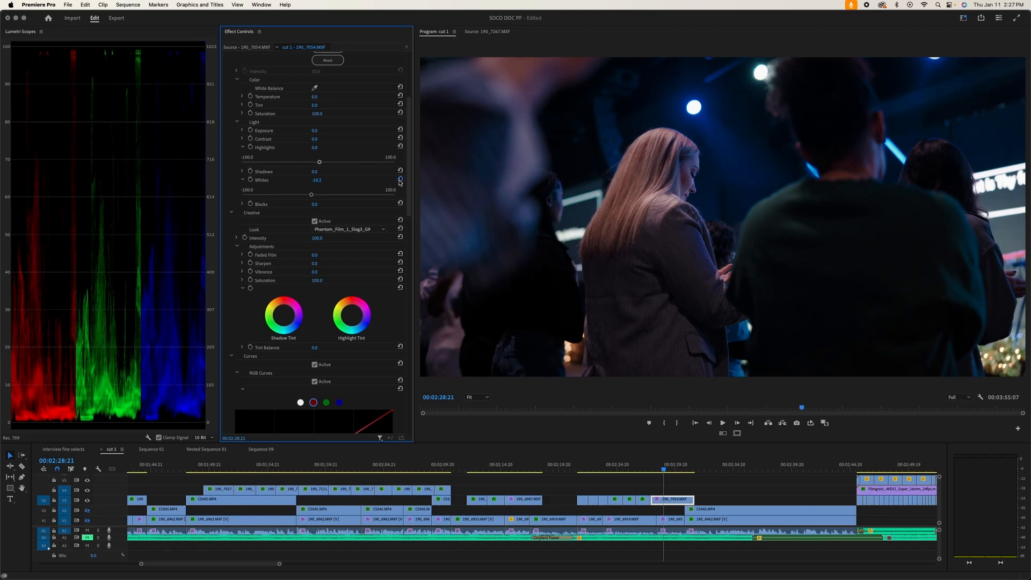
Try lowering the highlights and the whites separately to compare their effects, resetting each one
drag(319, 163, 308, 165)
click(400, 146)
drag(319, 195, 307, 197)
click(400, 179)
Set the clip's highlights to -11.8 and raise the shadows to 28.6
drag(319, 163, 309, 166)
click(242, 172)
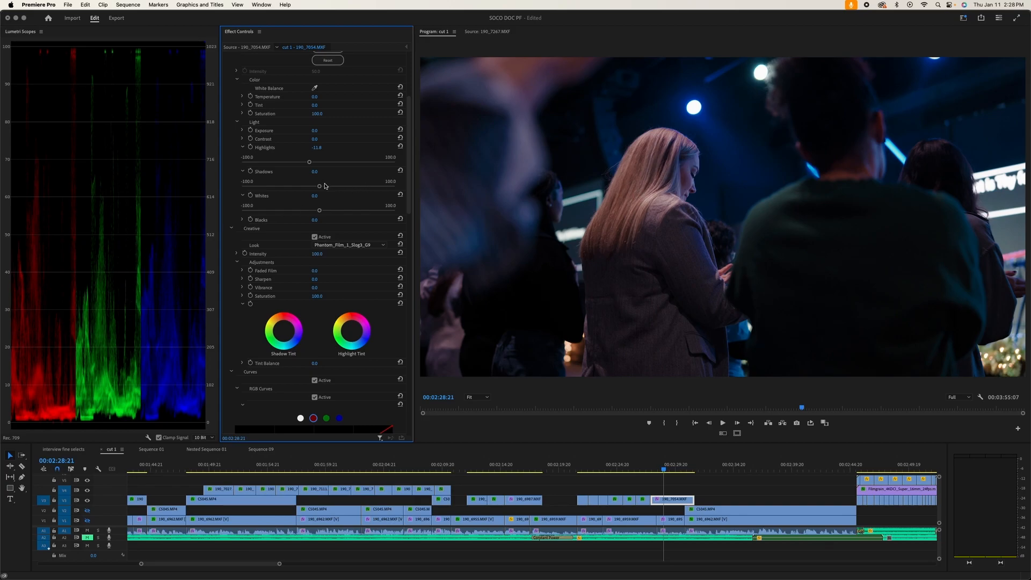
drag(321, 187, 341, 187)
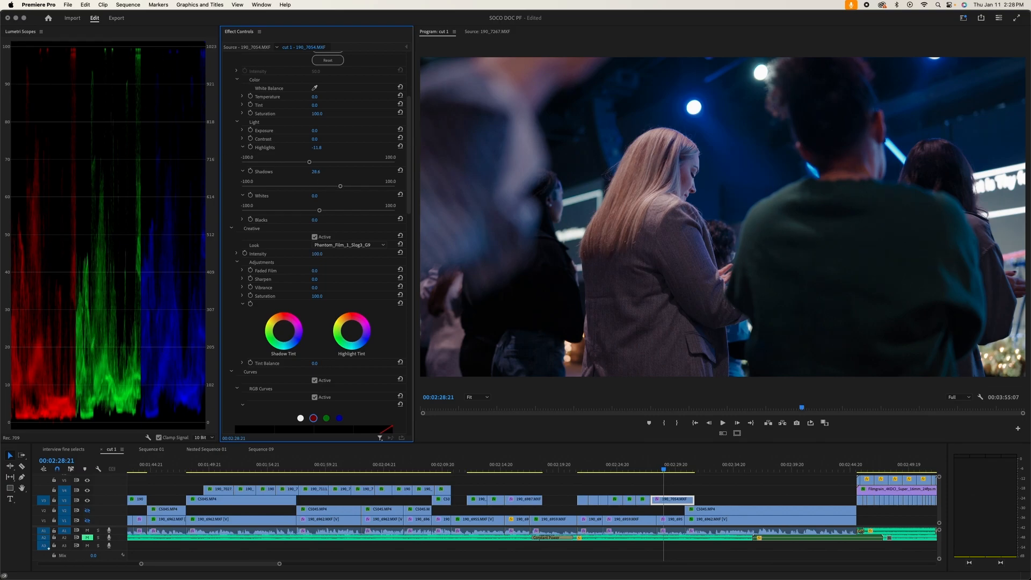
Shift the black point of the blue RGB curve very slightly inward to reduce blue in the shadows
scroll(228, 386, down, 3)
scroll(228, 386, down, 1)
click(339, 306)
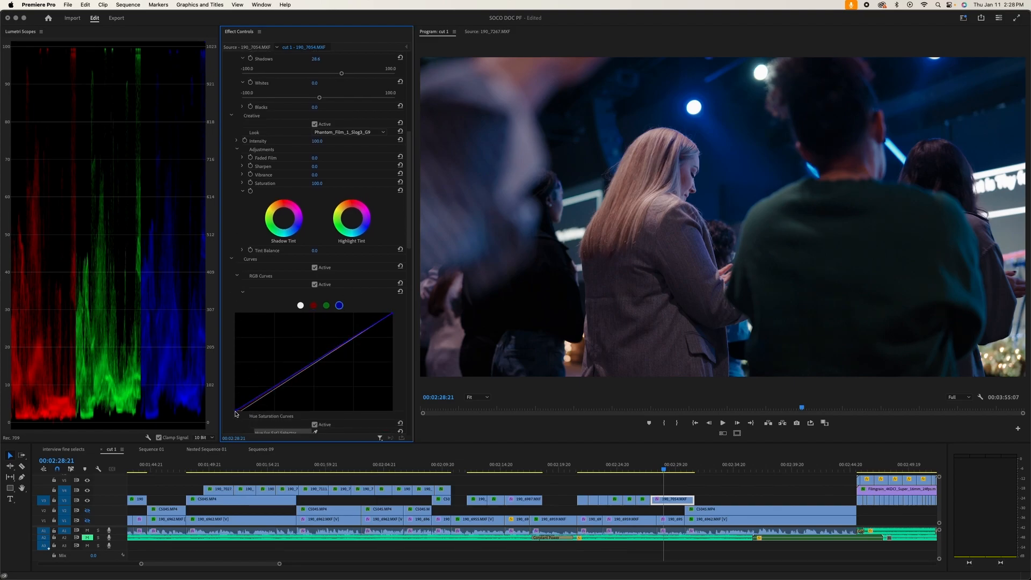
drag(236, 411, 237, 411)
scroll(236, 161, up, 10)
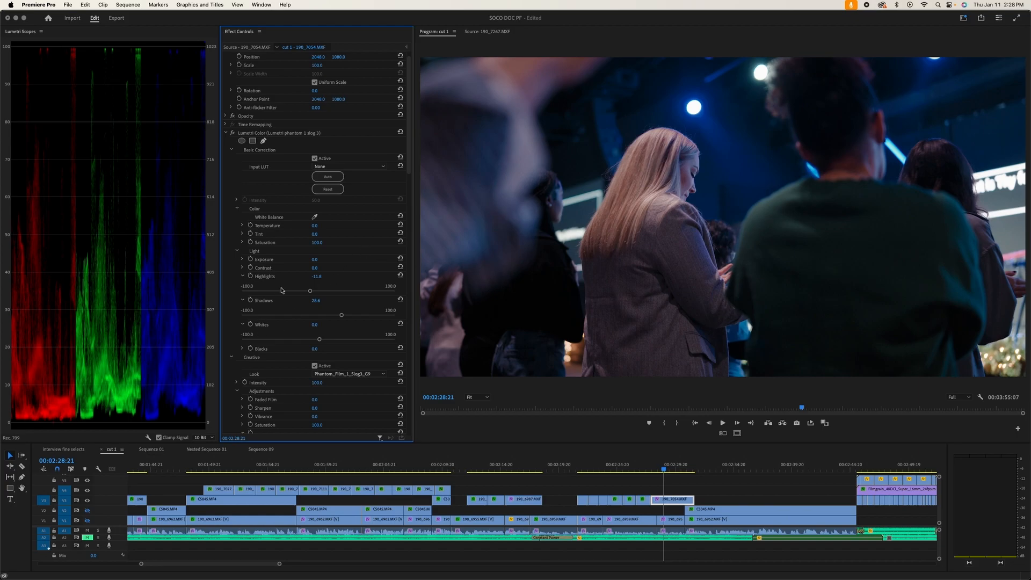
Lower the clip's shadows to 23.9 and slightly raise its contrast in Basic Correction
drag(341, 315, 337, 317)
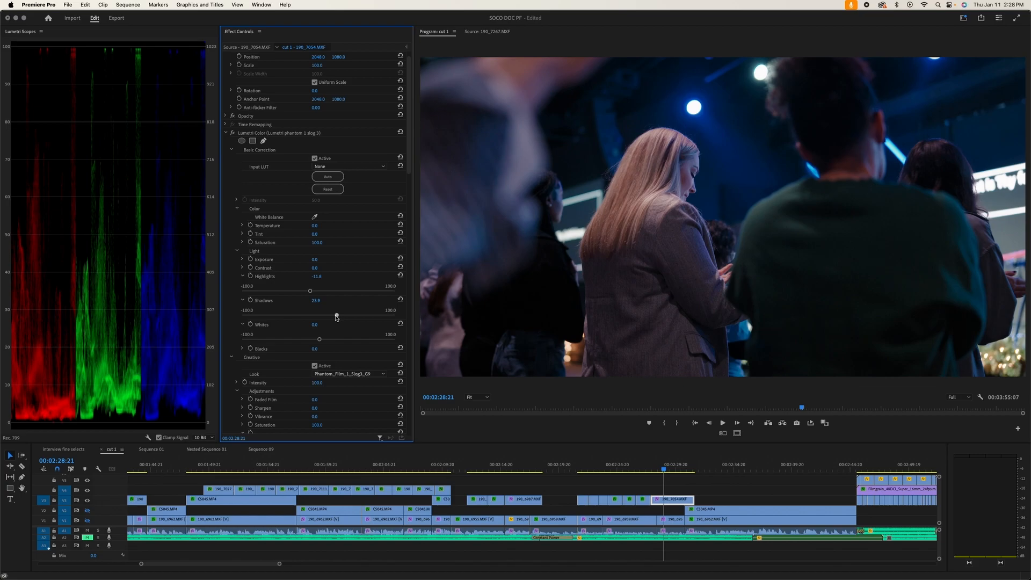
click(243, 268)
drag(319, 283, 331, 283)
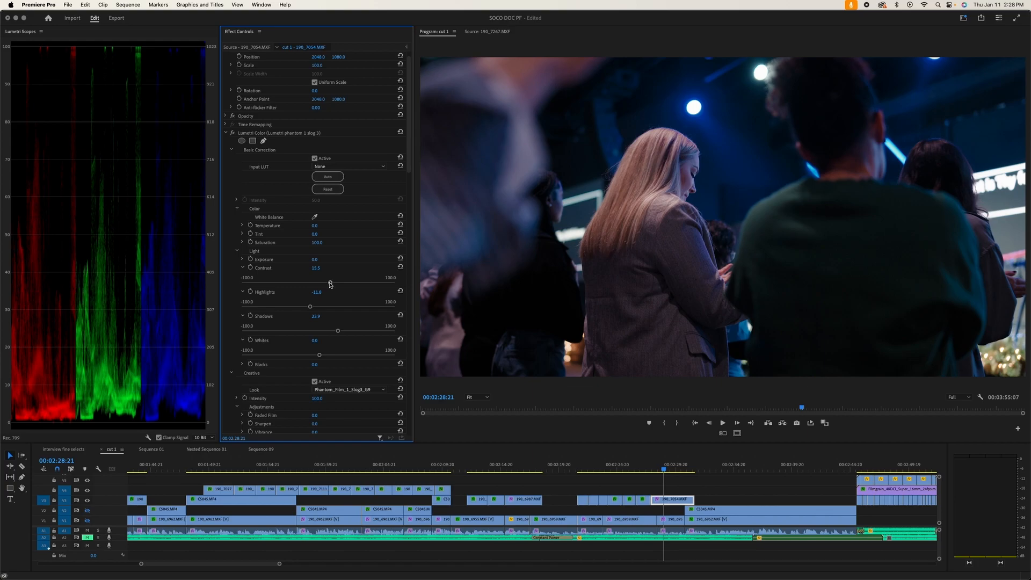
drag(331, 284, 334, 285)
Try cooling the clip's temperature to -7.1 in Basic Correction and reset it
click(243, 226)
click(236, 266)
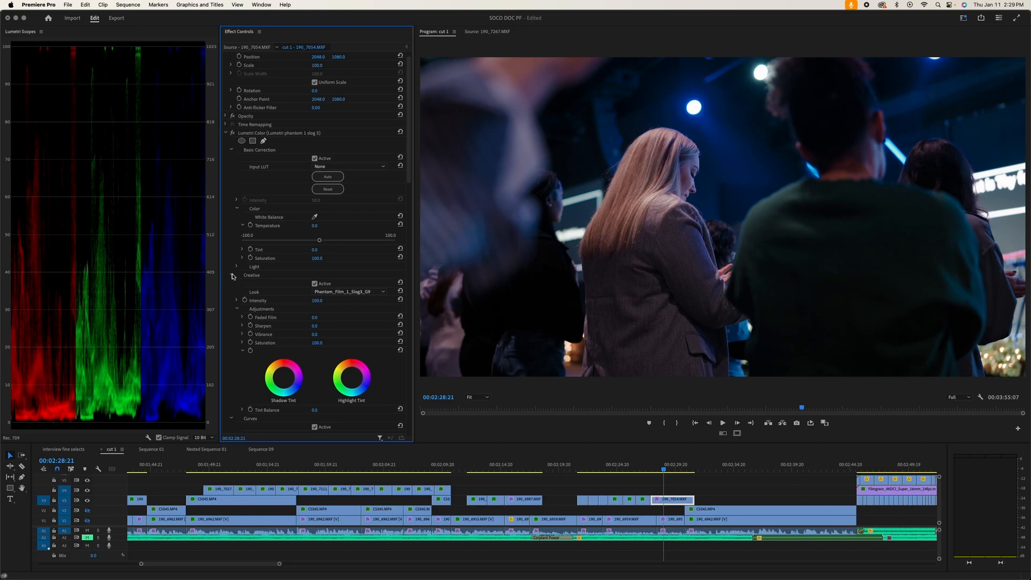
click(232, 275)
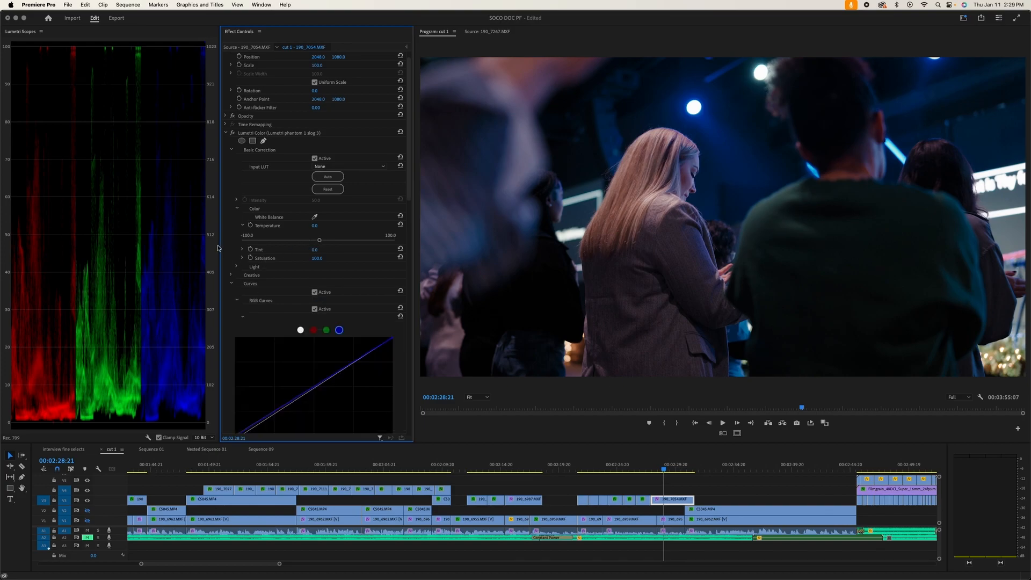
click(242, 250)
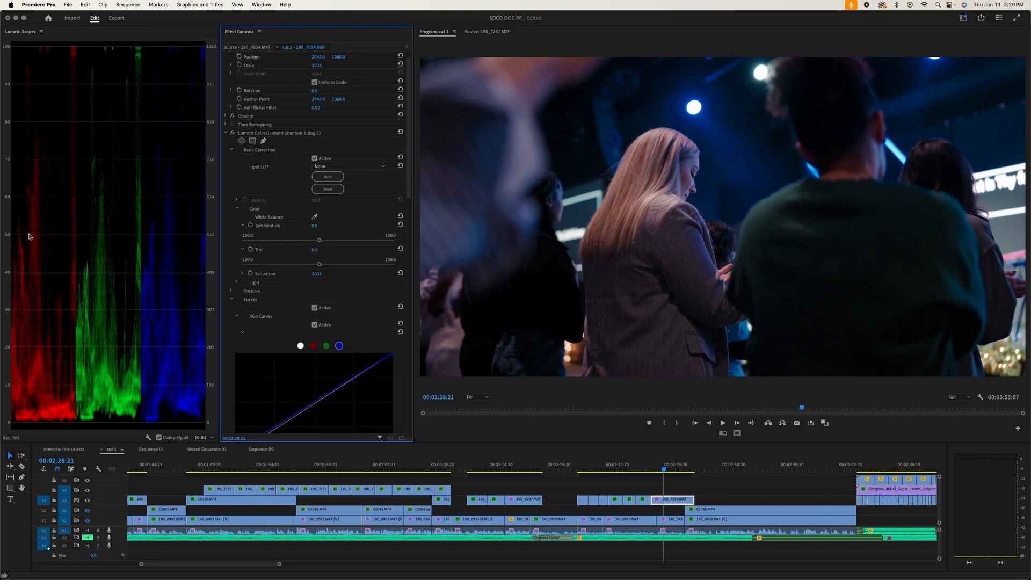
mouse_move(320, 242)
mouse_down()
mouse_move(312, 243)
mouse_move(320, 243)
mouse_up()
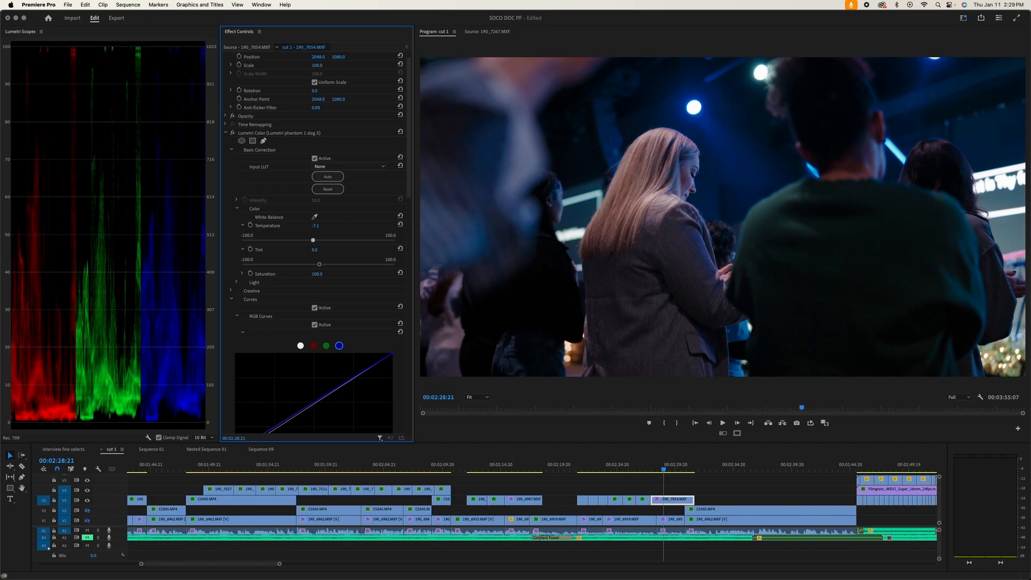
click(400, 224)
Set the clip's temperature to 6.6 and its tint to -11.3 to balance the white balance
drag(320, 266, 317, 267)
drag(315, 267, 314, 267)
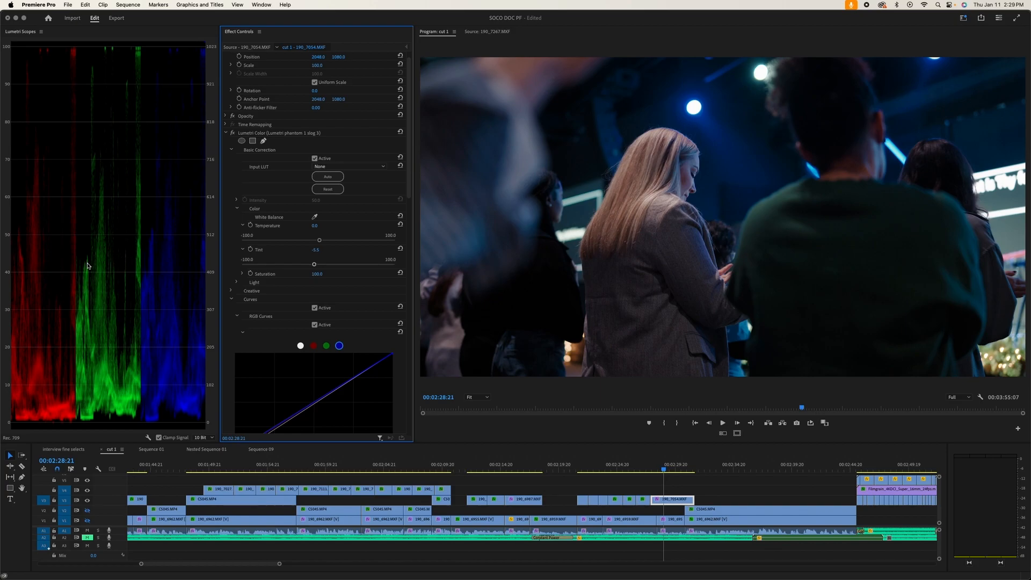
drag(319, 240, 322, 242)
drag(315, 266, 312, 267)
drag(315, 264, 307, 267)
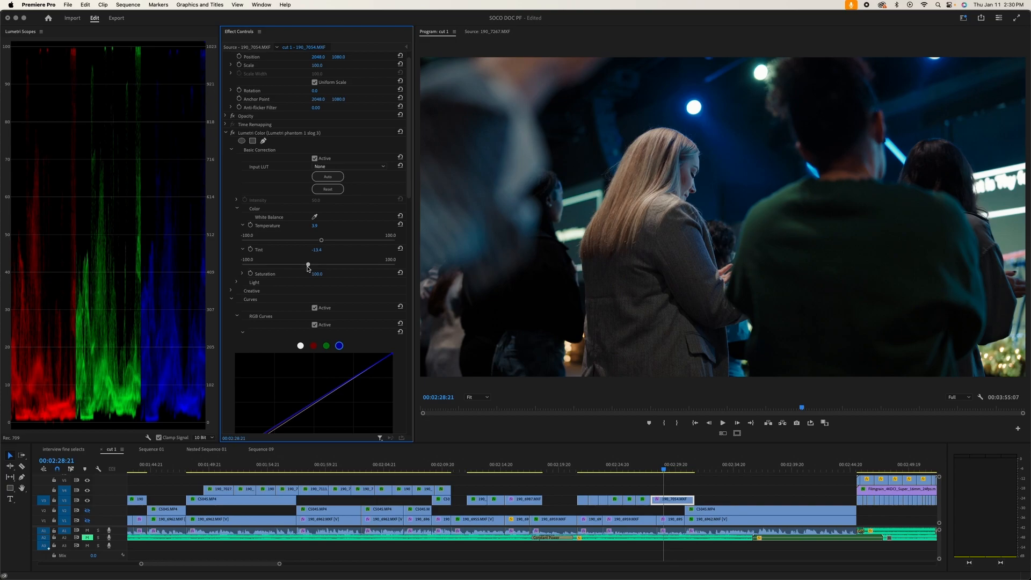
drag(308, 268, 309, 268)
drag(321, 240, 324, 243)
Add the skin Lumetri Color effect above the existing Lumetri effect and draw a small opacity mask over the blonde woman's face
drag(503, 185, 227, 134)
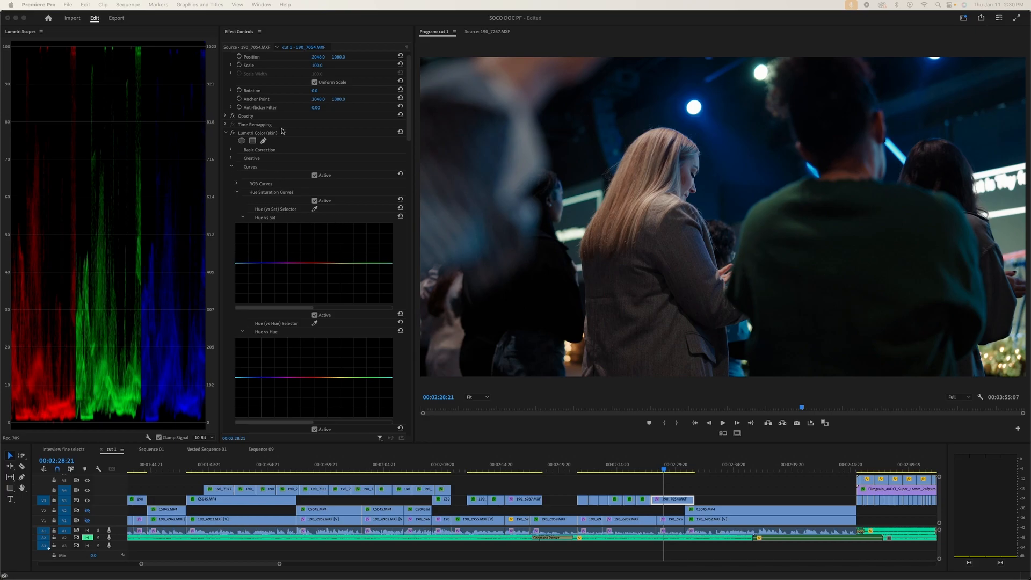
click(226, 117)
click(226, 116)
click(264, 124)
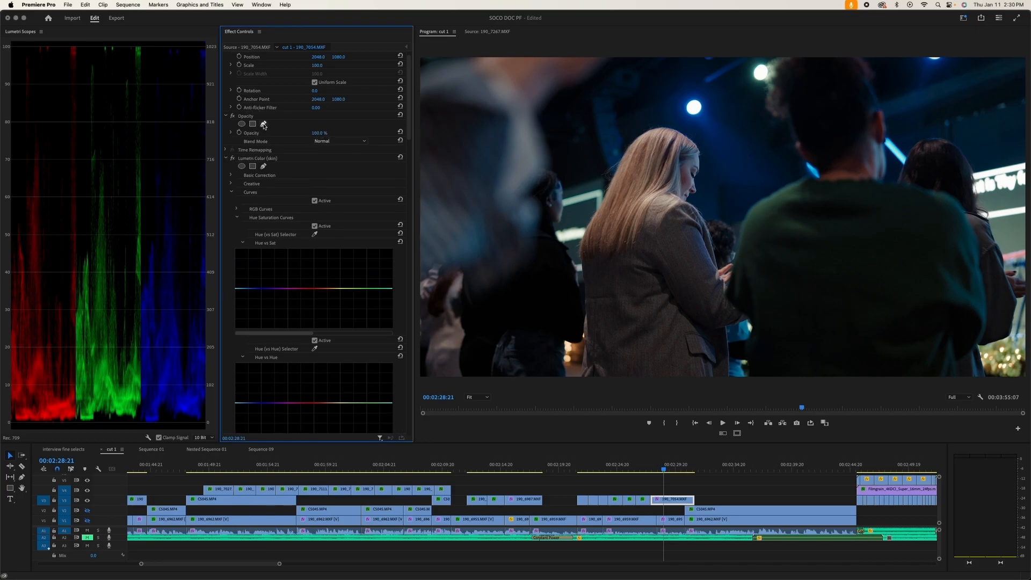
click(688, 177)
click(684, 168)
click(683, 189)
click(692, 188)
click(693, 180)
click(688, 173)
click(685, 168)
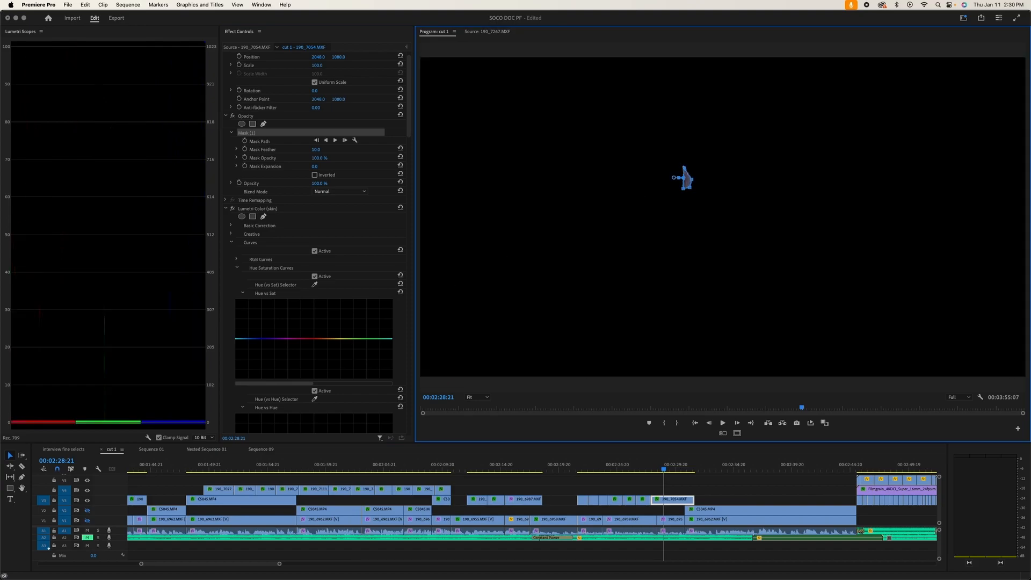
Switch the Lumetri Scopes from Parade (RGB) to Vectorscope YUV only
click(148, 437)
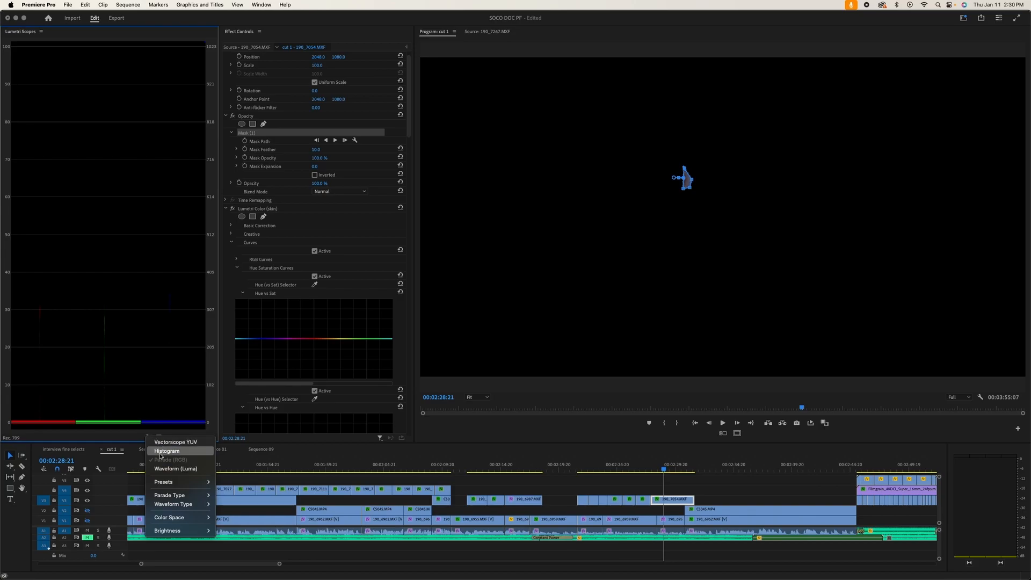
click(173, 442)
click(149, 437)
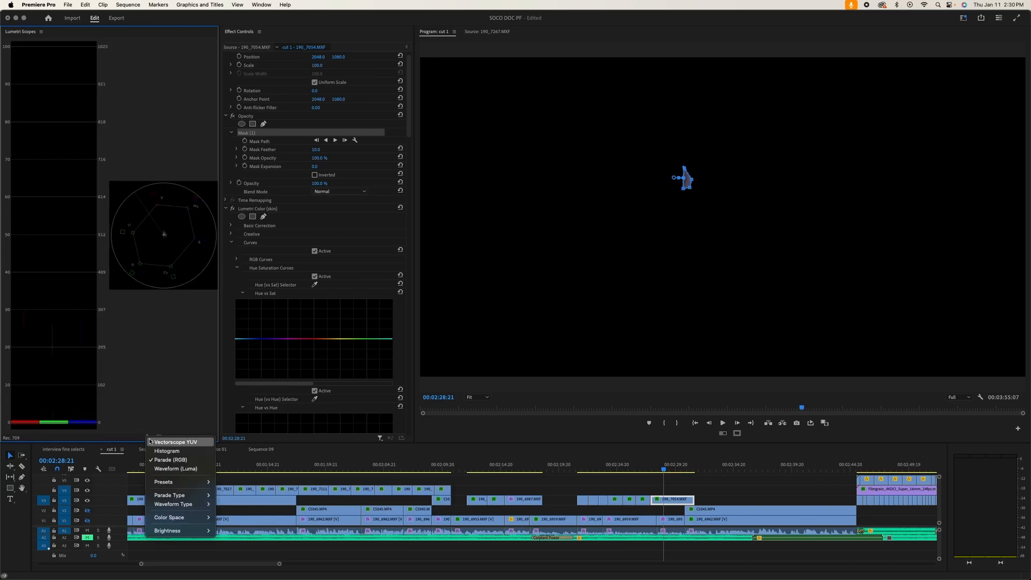
click(167, 460)
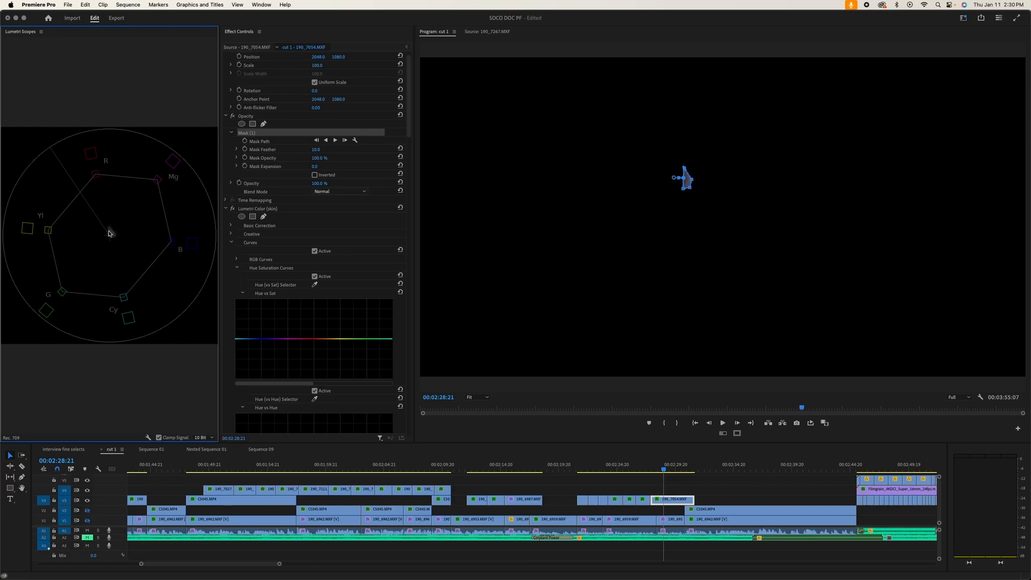
Set the skin effect's temperature to 34.9 and its saturation to 118.1 in Basic Correction
click(232, 225)
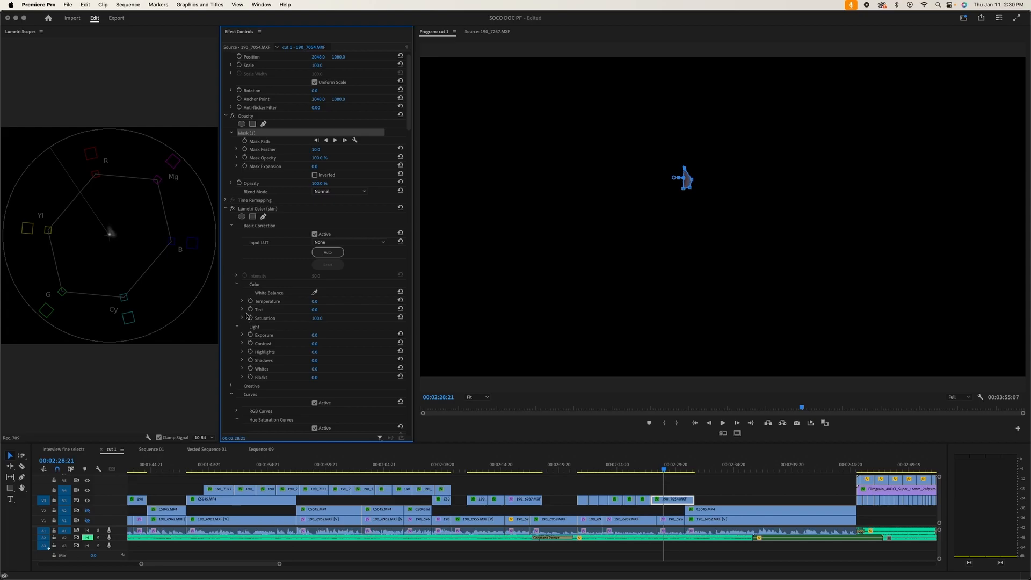
click(243, 301)
drag(319, 317, 345, 317)
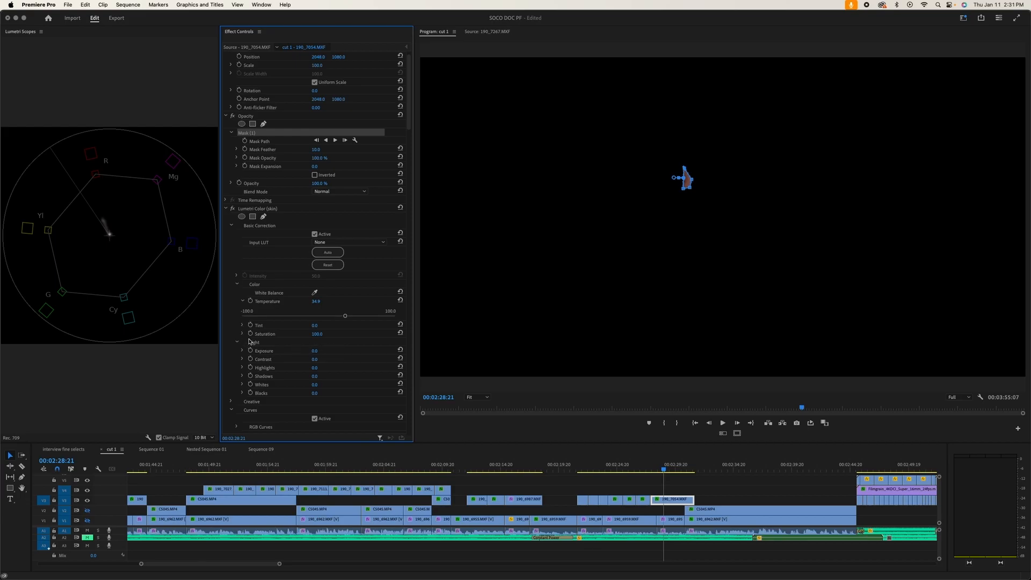
click(242, 333)
drag(319, 349, 332, 349)
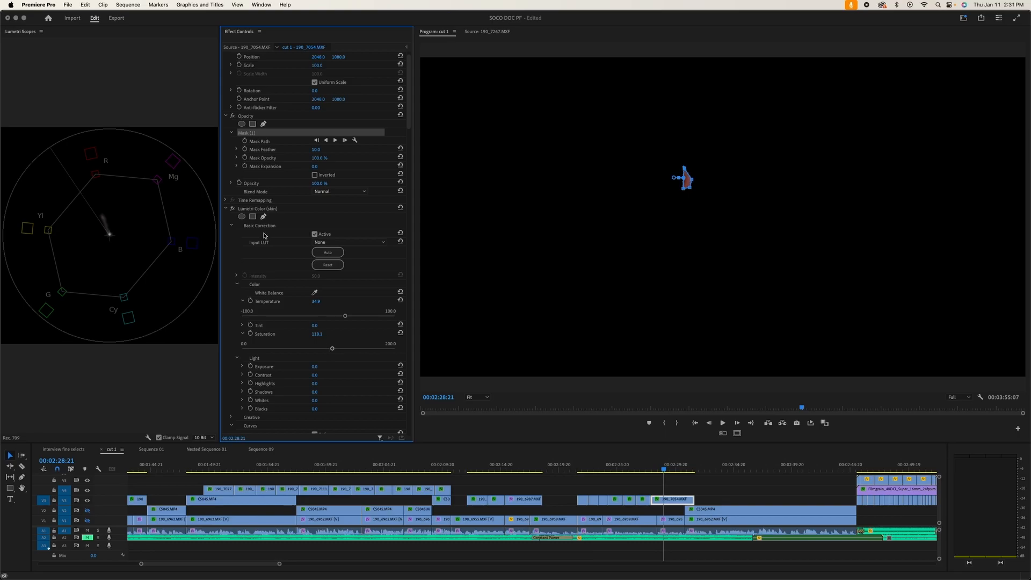
Sample the masked skin for the skin effect's Hue vs Hue curve and pull its red section slightly down
scroll(229, 235, down, 10)
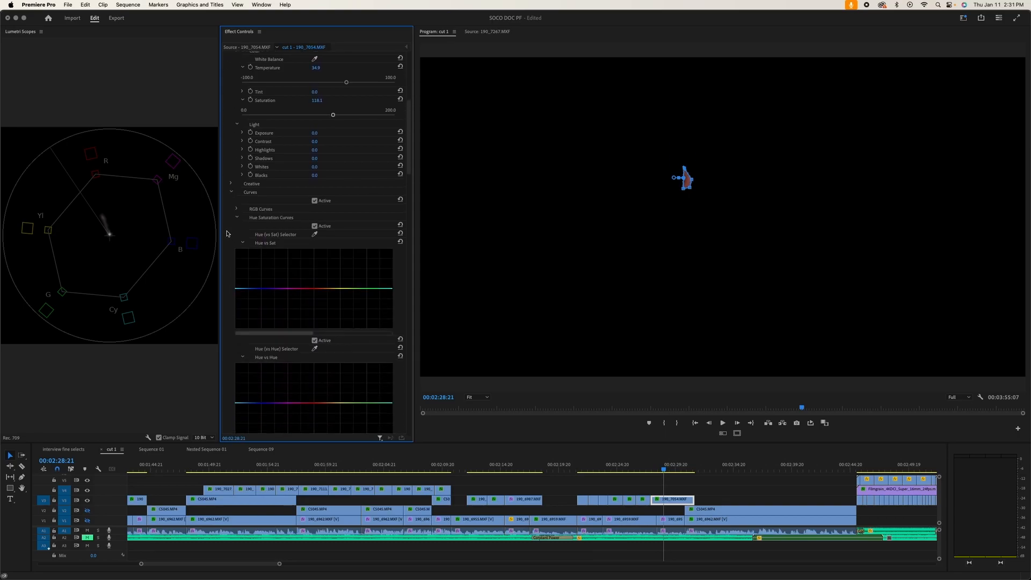
click(316, 268)
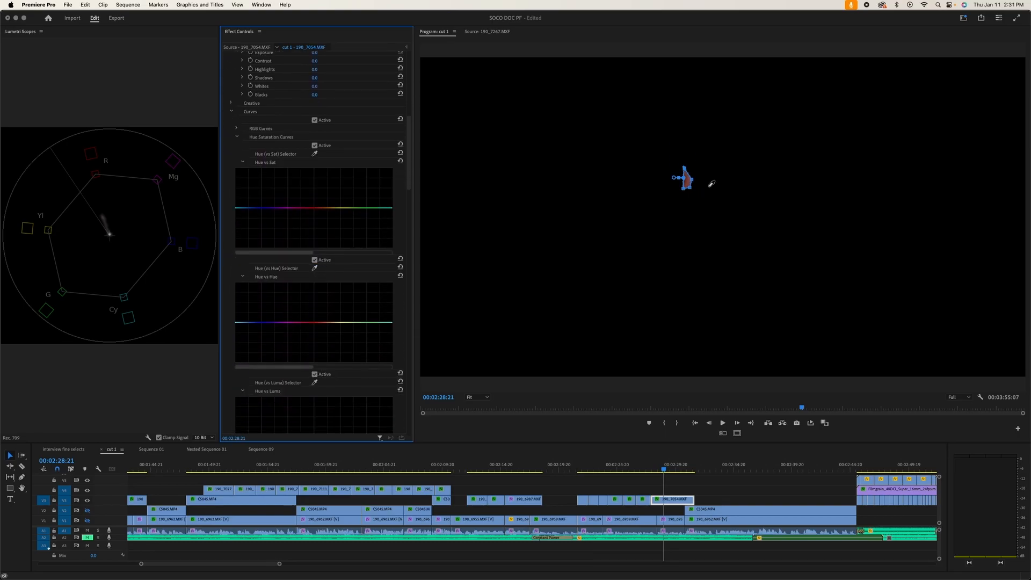
click(690, 180)
drag(307, 325, 307, 329)
click(293, 323)
Enlarge the effect controls and vectorscope, and fine-tune the red and magenta points of the Hue vs Hue curve
drag(415, 313, 497, 312)
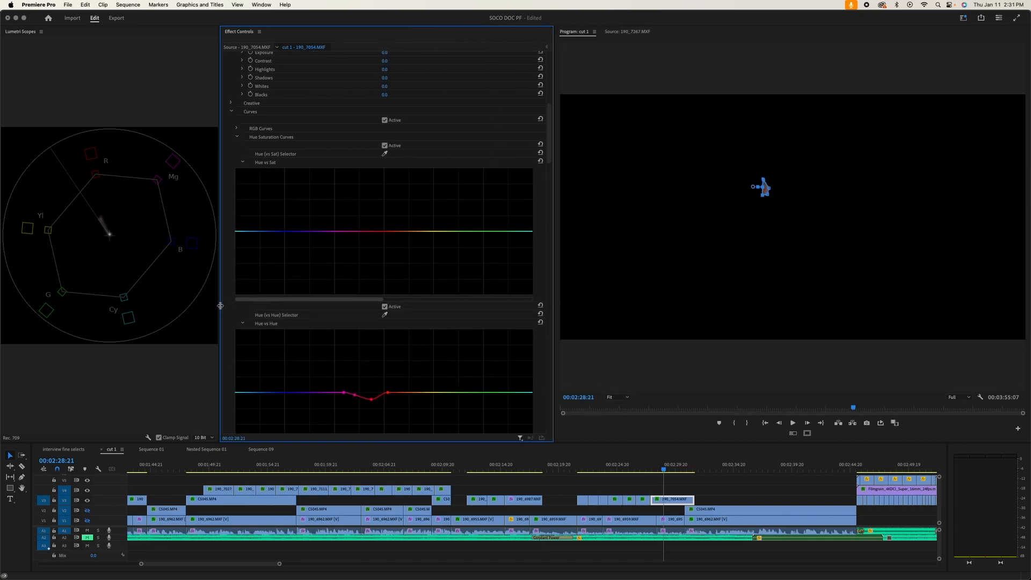
drag(219, 308, 277, 304)
scroll(388, 282, down, 5)
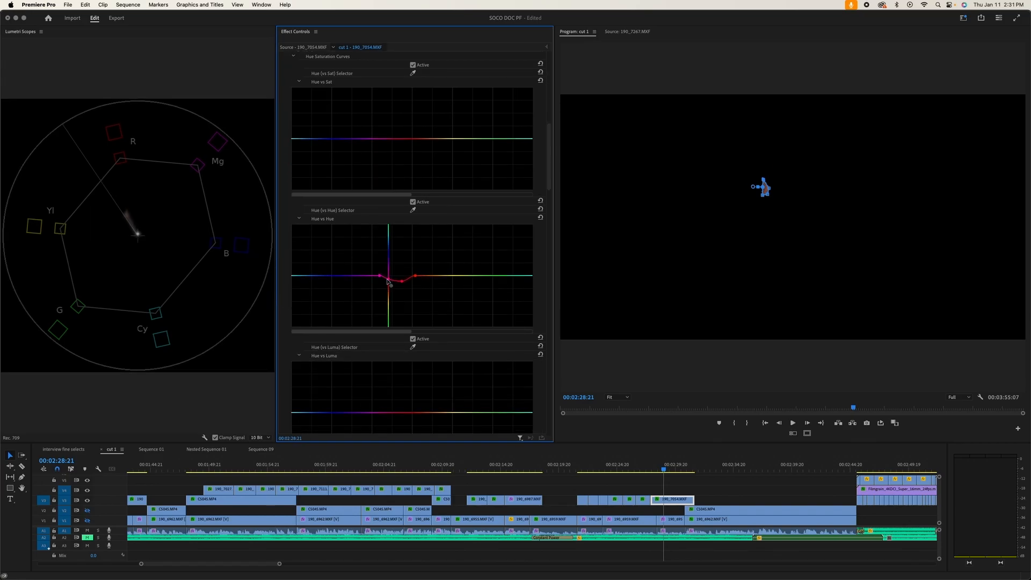
click(389, 281)
drag(402, 282, 401, 284)
Turn off the clip's opacity mask effect and reset the skin effect's temperature and saturation
scroll(285, 298, up, 10)
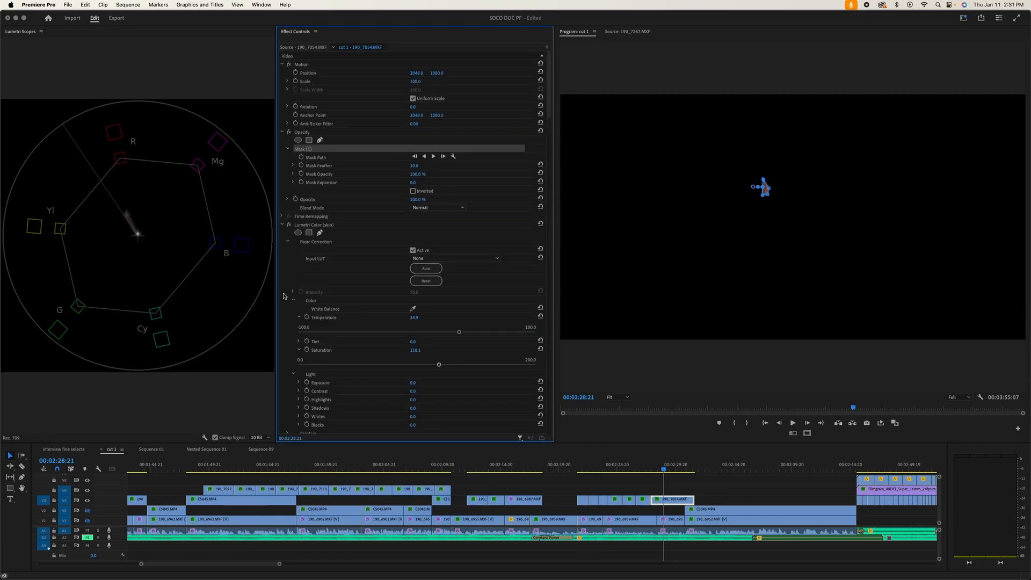
click(289, 133)
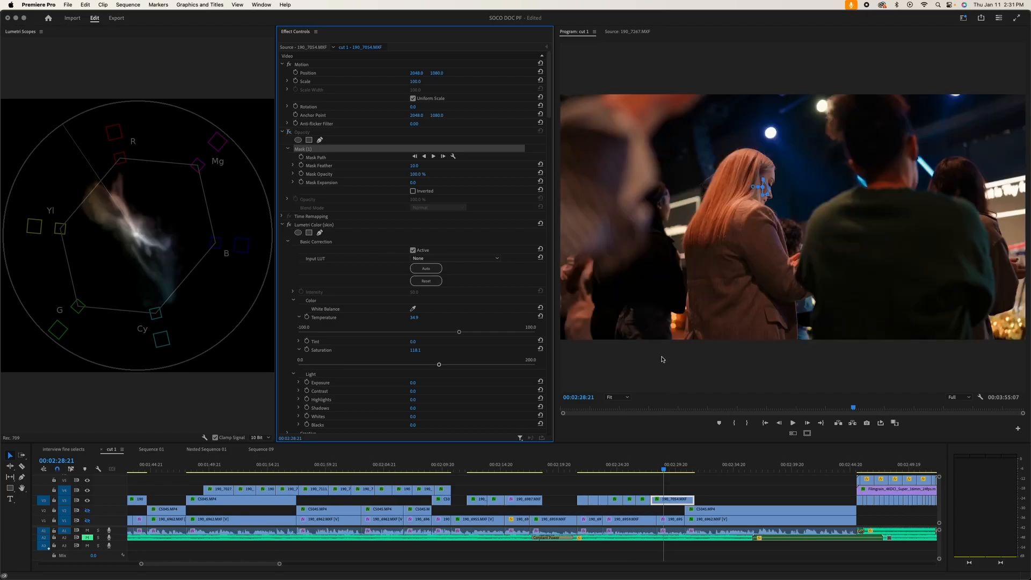
drag(553, 348, 422, 348)
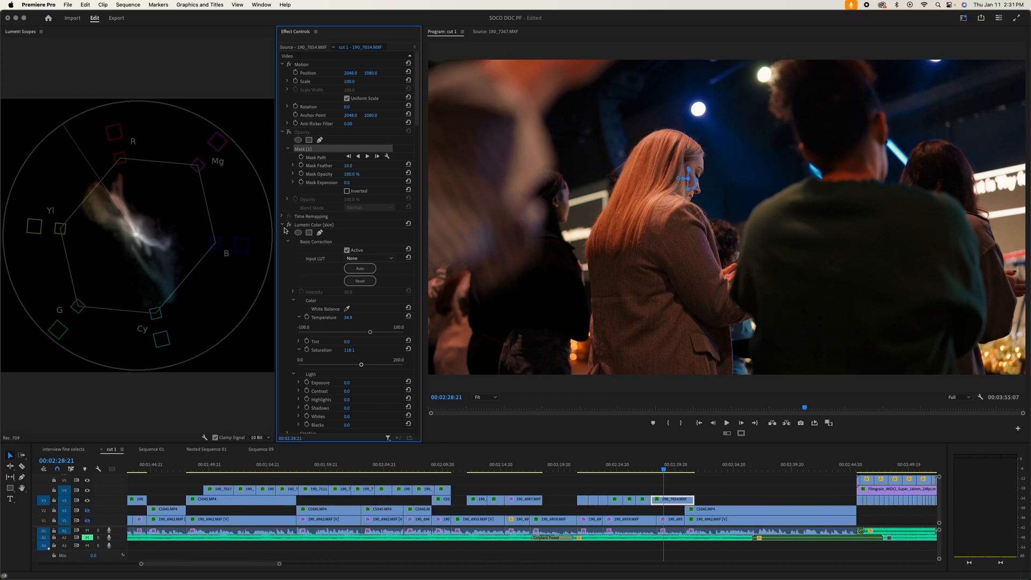
click(409, 316)
click(408, 349)
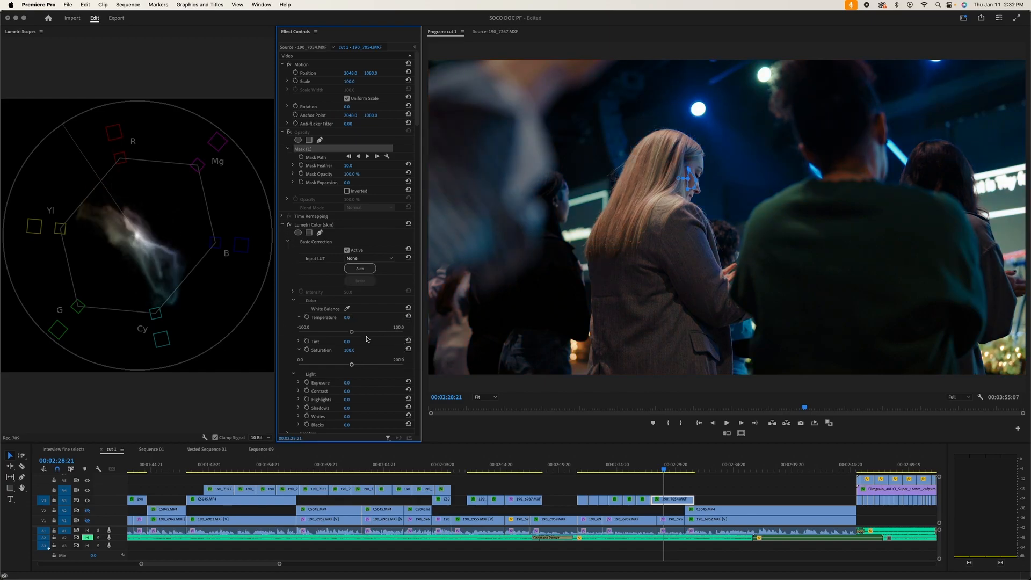
Reselect the clip, narrow the scopes area, and toggle the opacity effect to check the masked view
click(702, 504)
click(672, 501)
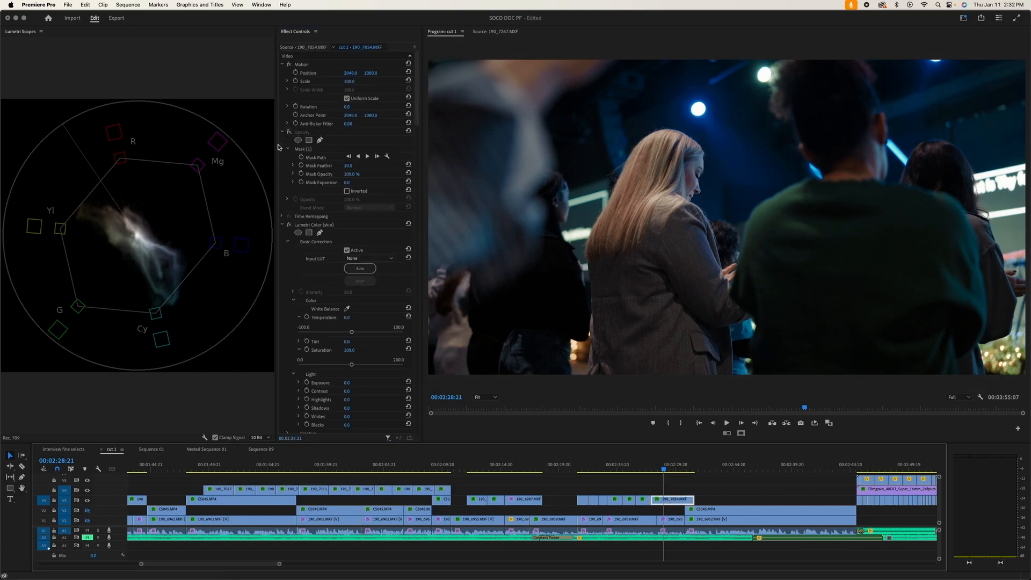
drag(276, 147, 209, 146)
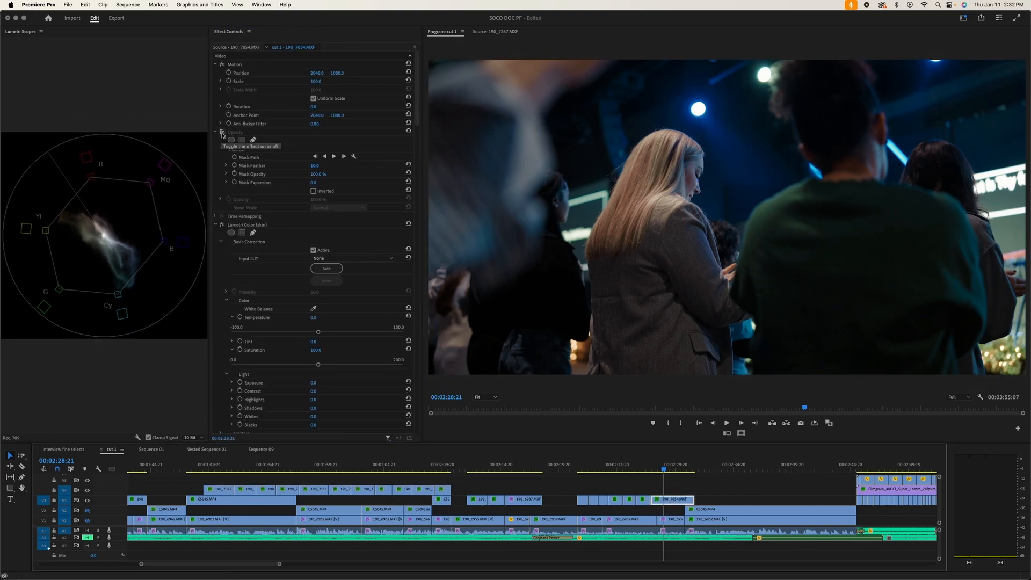
click(221, 133)
click(222, 133)
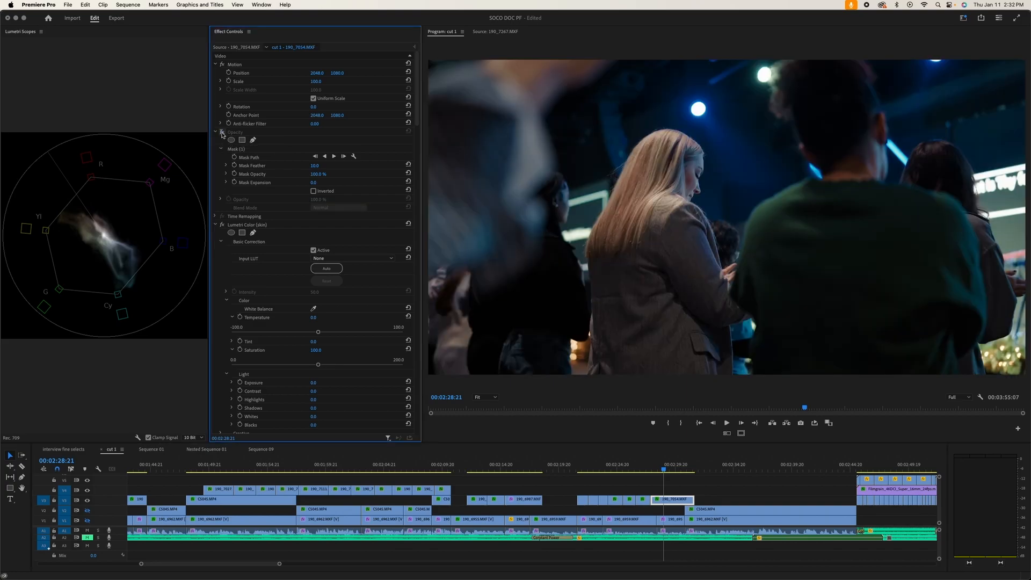
Toggle the skin Lumetri effect off and on repeatedly to compare the skin tone, and collapse both Lumetri effects
click(216, 225)
click(222, 224)
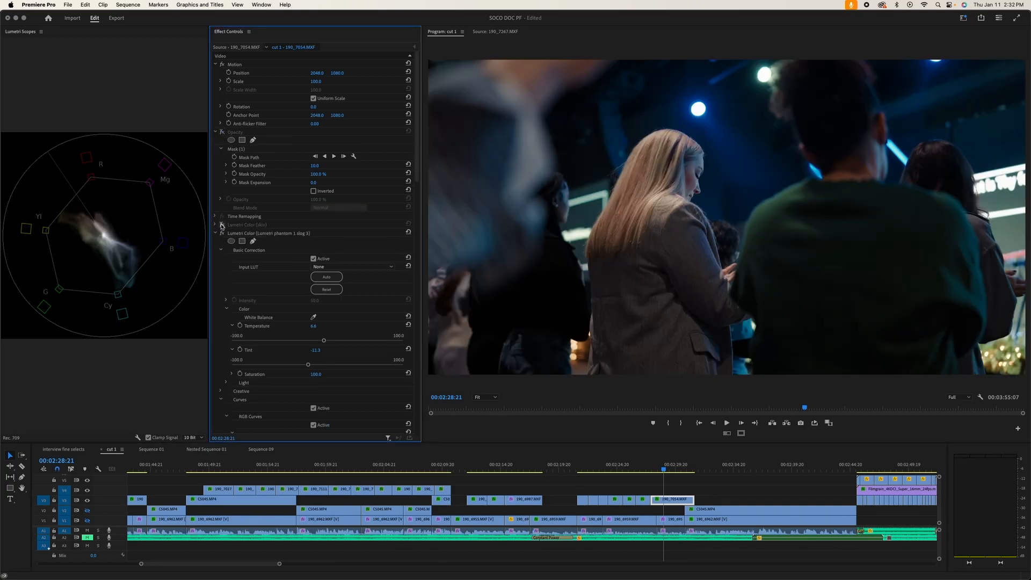
click(222, 225)
click(222, 225)
click(222, 225)
click(222, 225)
click(222, 225)
click(215, 234)
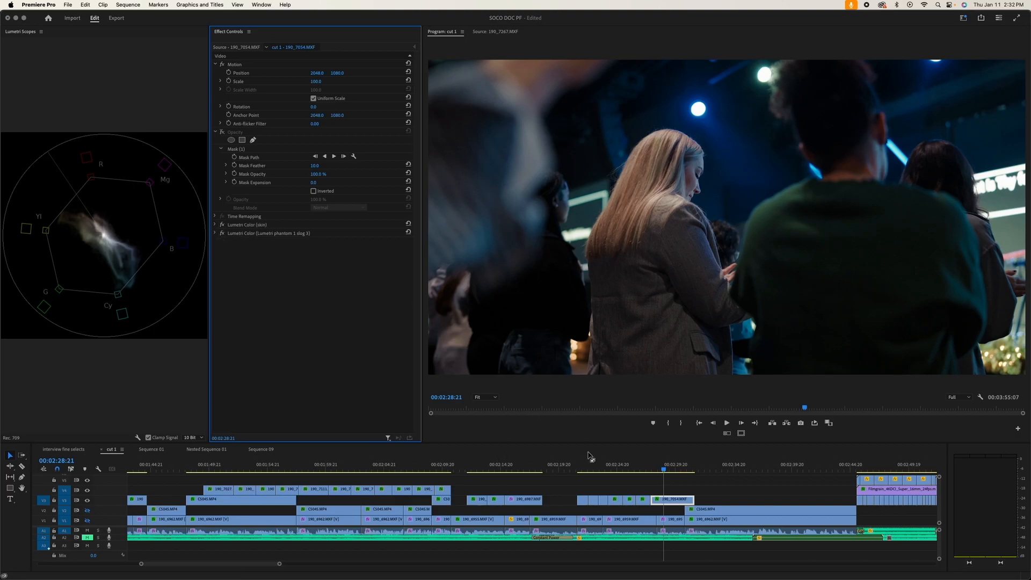
Move the playhead to 00:02:29:22 and ease the Lumetri phantom 1 slog 3 effect's tint to about -8
drag(661, 474, 676, 471)
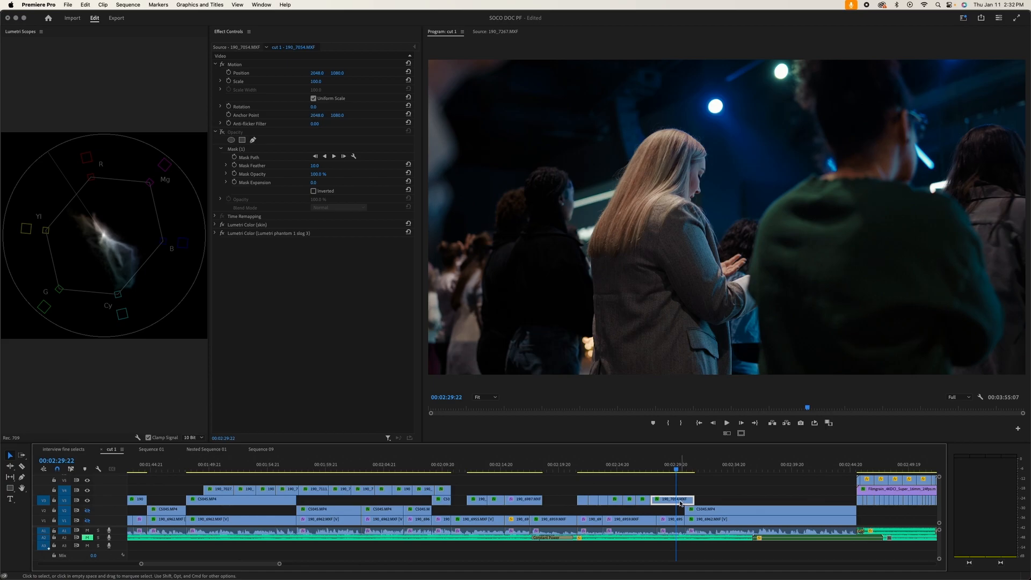
click(215, 233)
scroll(213, 270, down, 1)
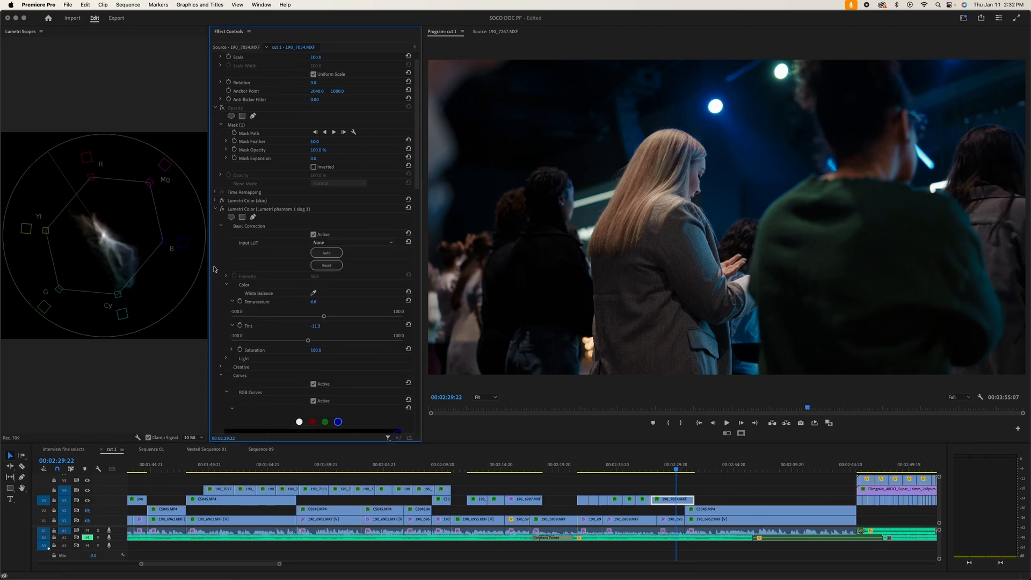
scroll(213, 269, down, 4)
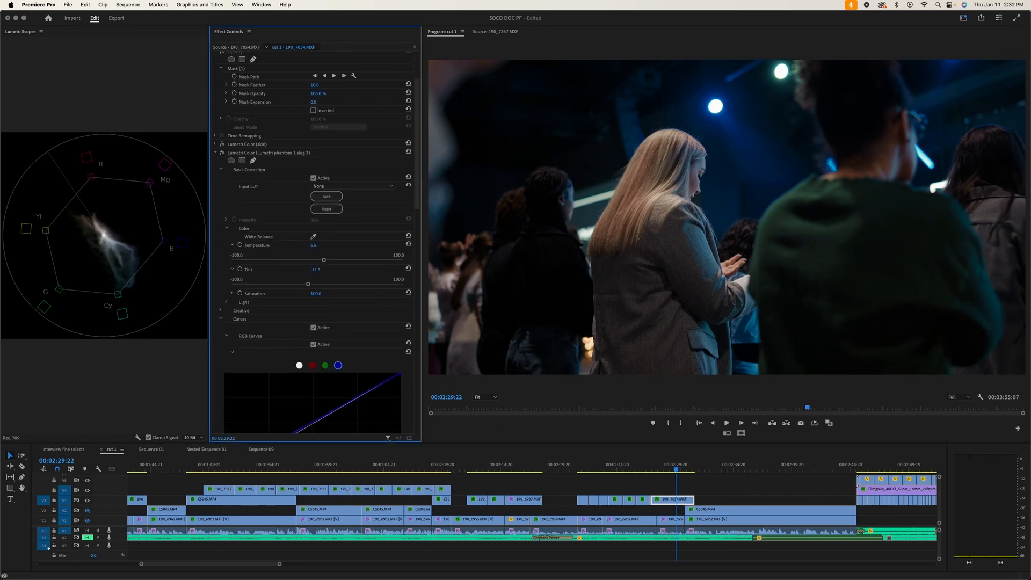
drag(308, 286, 311, 286)
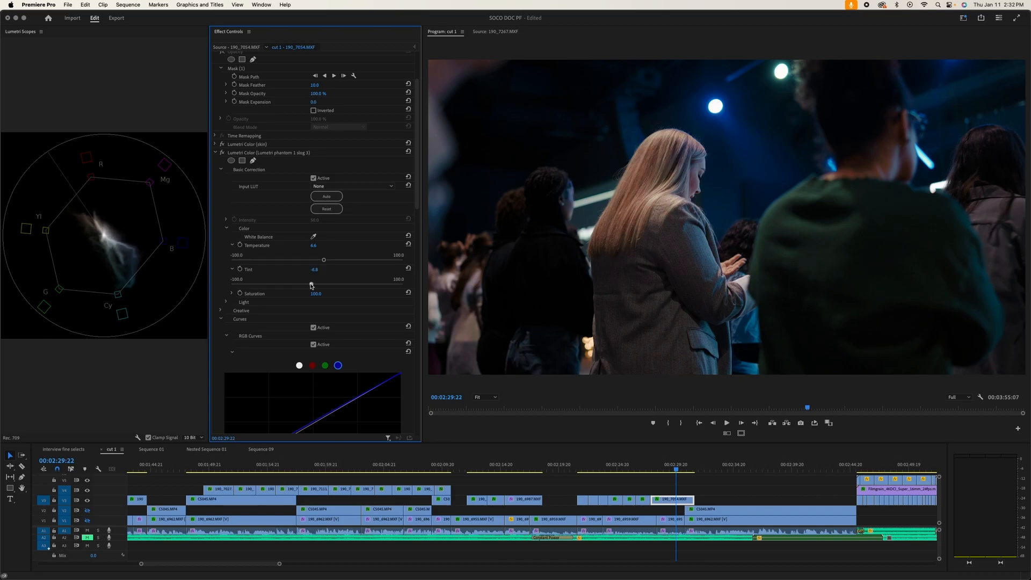
drag(312, 286, 311, 286)
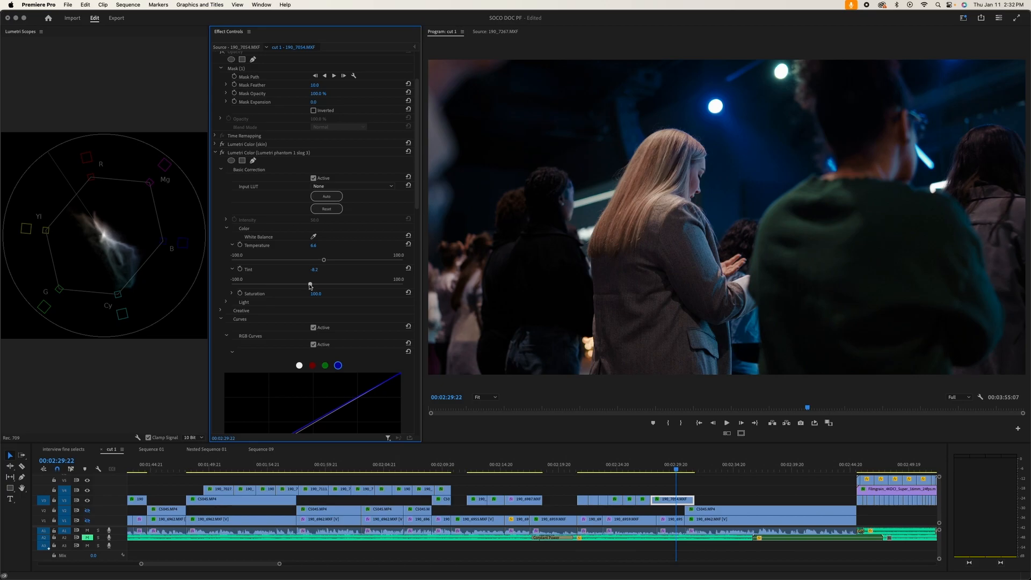
Compare the graded clip with the reference frame at 00:02:01:17 in Comparison View, enlarging the program monitor beside narrower scopes and effect controls
click(677, 501)
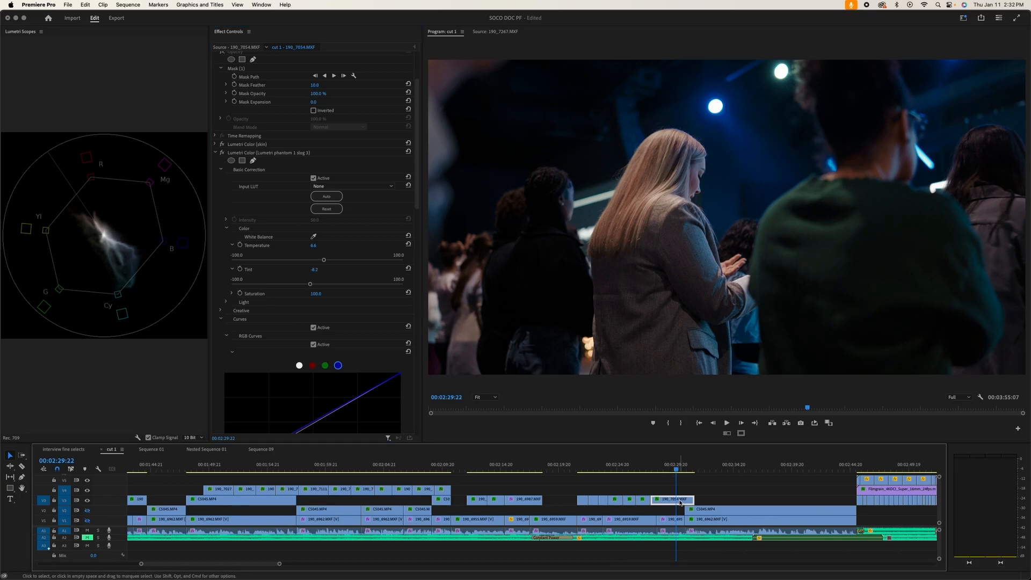
click(728, 433)
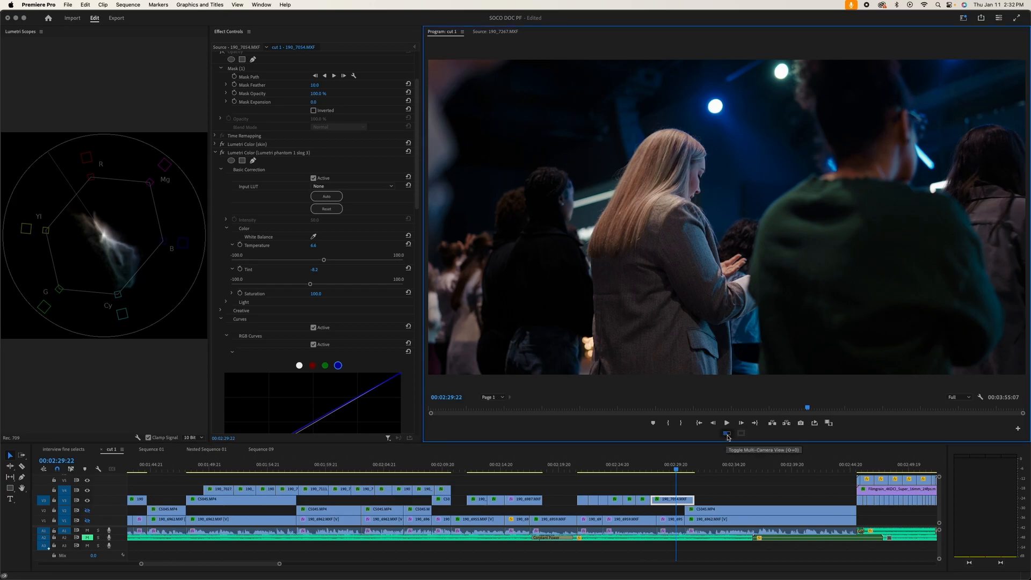
click(728, 435)
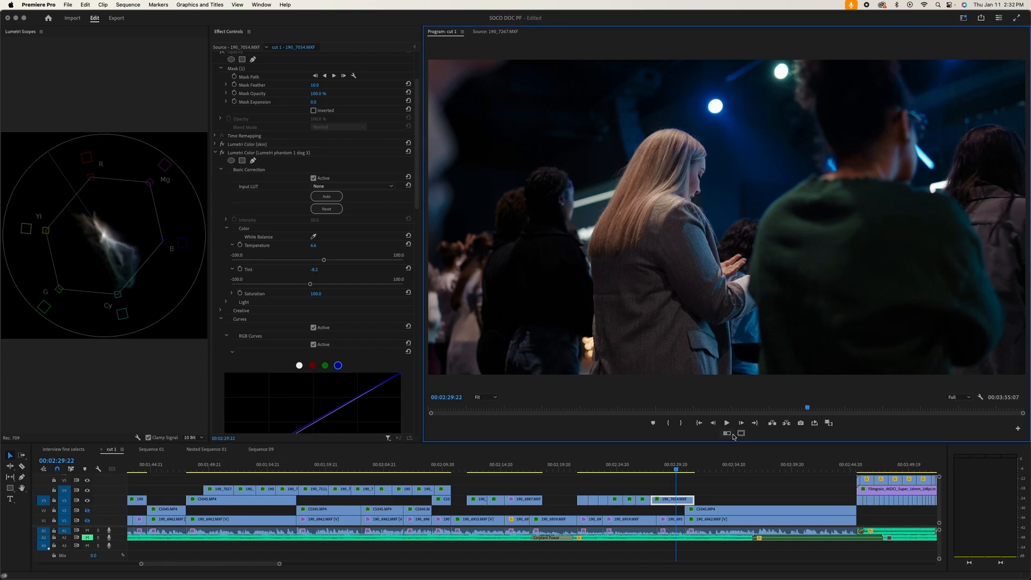
click(829, 423)
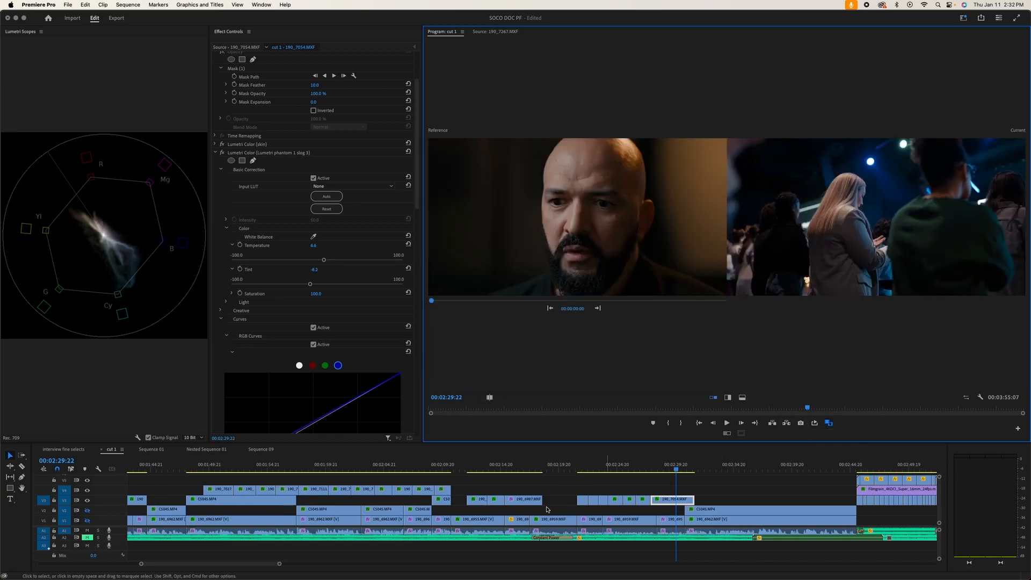
drag(434, 302, 579, 308)
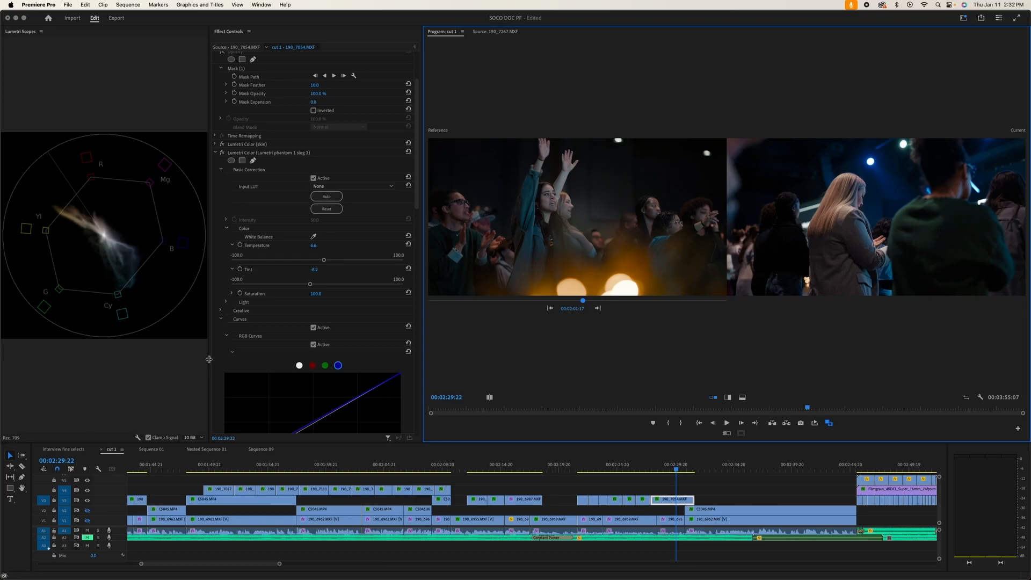
drag(210, 359, 109, 357)
drag(423, 332, 307, 331)
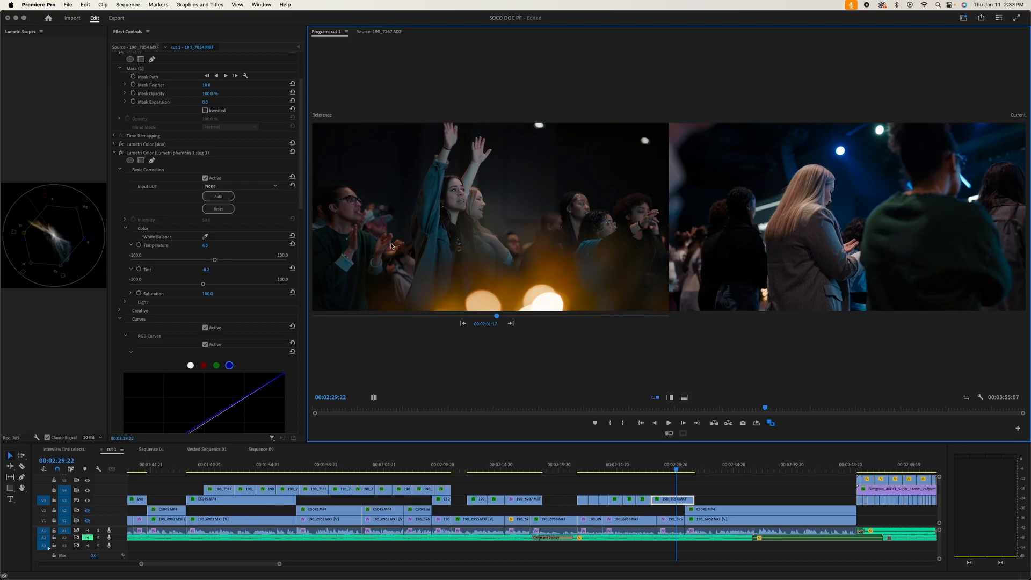
Fine-tune the tint to about -9 and nudge the temperature to match the reference, and close Comparison View
drag(203, 287, 201, 288)
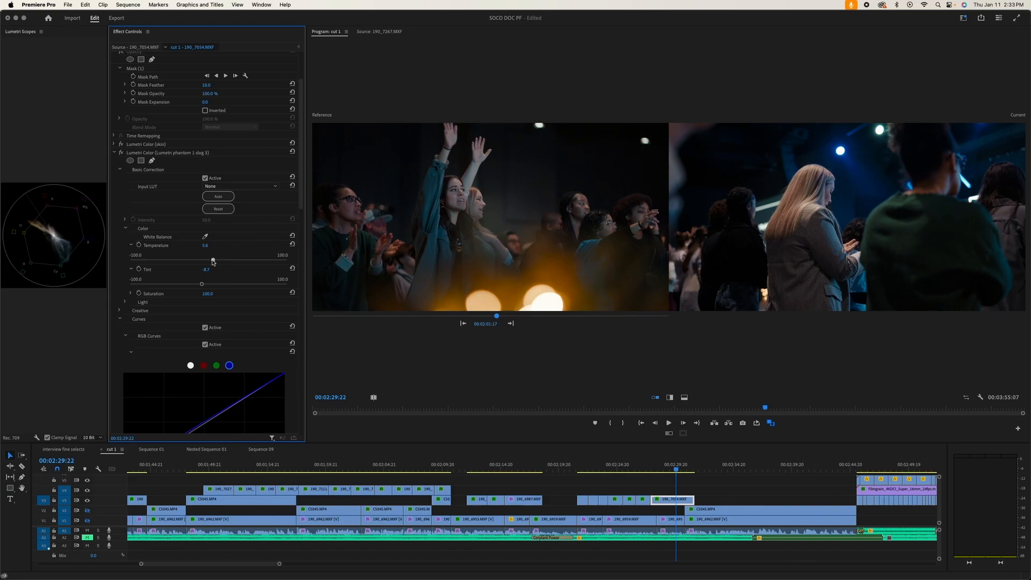
drag(214, 262, 215, 262)
click(771, 423)
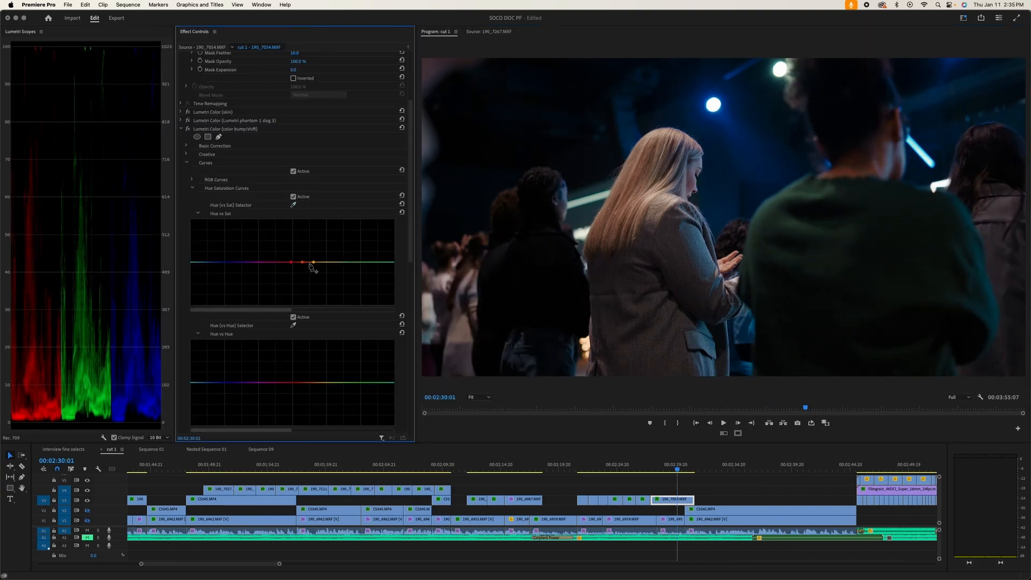
Raise the red-orange point on the color bump/shift effect's Hue vs Sat curve and sample the blue background with its hue selector
drag(302, 263, 305, 248)
click(294, 205)
click(736, 152)
drag(219, 263, 219, 263)
scroll(182, 280, up, 5)
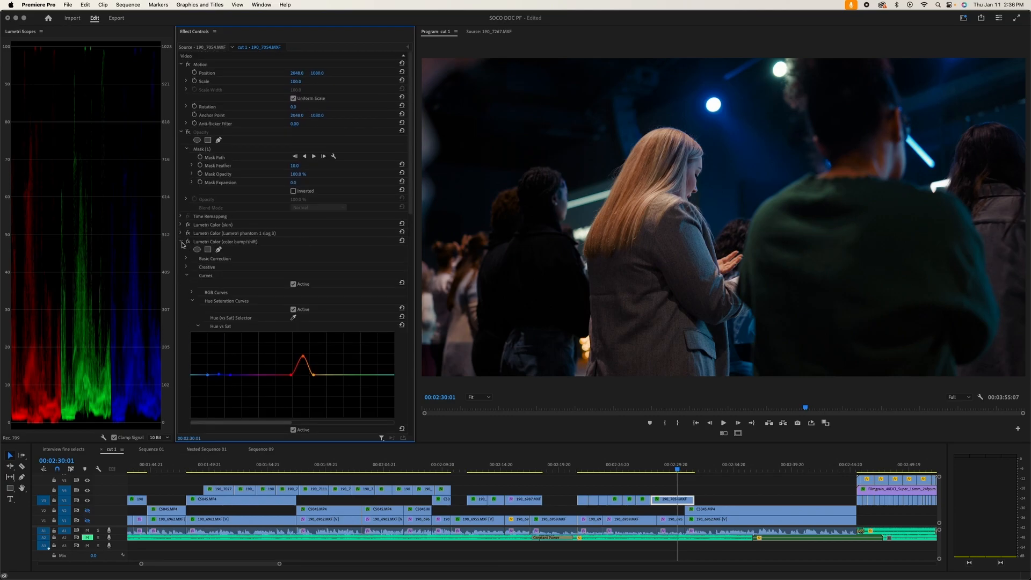
Collapse color bump/shift, turn off the three Lumetri effects, and add the Lumetri phantom 1 slog 3 preset to the clip for comparison
click(182, 242)
click(188, 224)
click(187, 233)
click(188, 241)
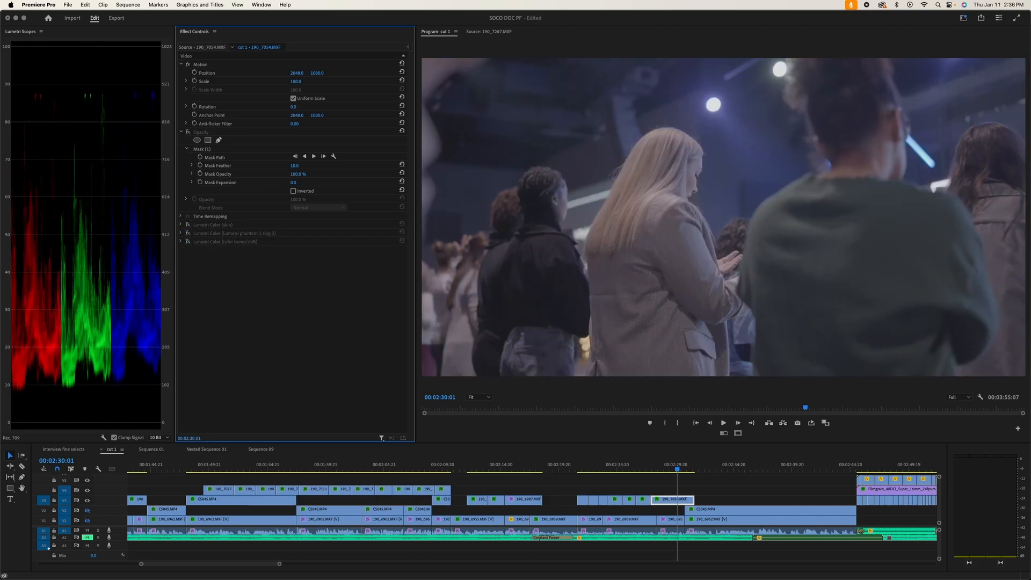
drag(392, 351, 295, 331)
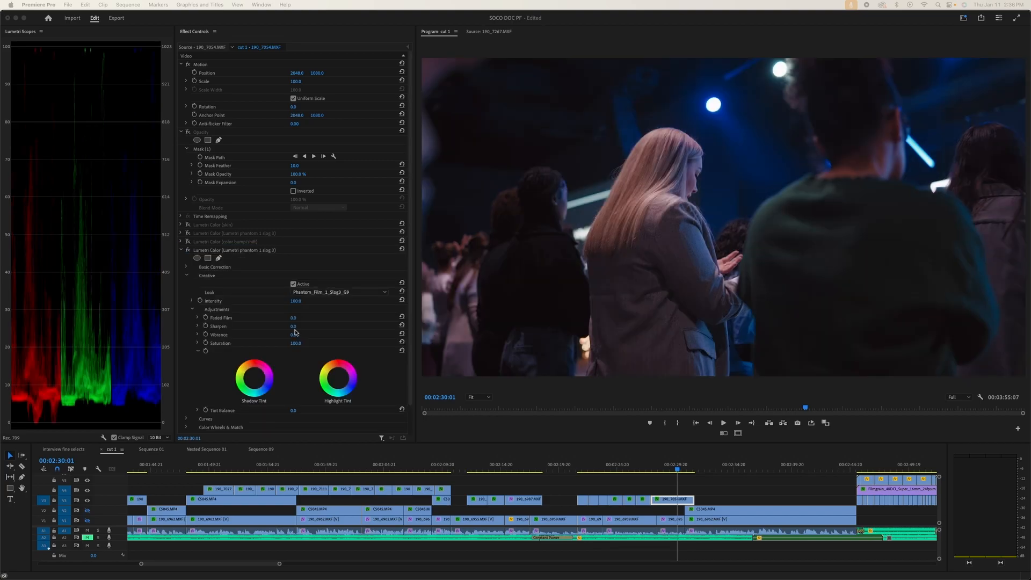
Turn off and collapse the newly added preset effect, and re-enable the color bump/shift, Lumetri phantom 1 slog 3 and skin effects
click(188, 251)
click(188, 242)
click(188, 233)
click(188, 225)
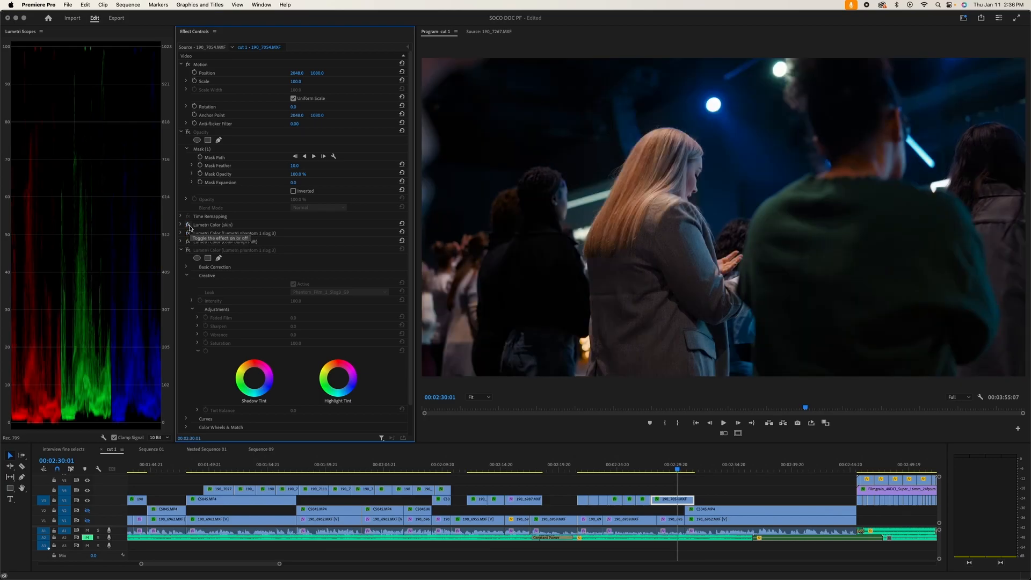
click(181, 251)
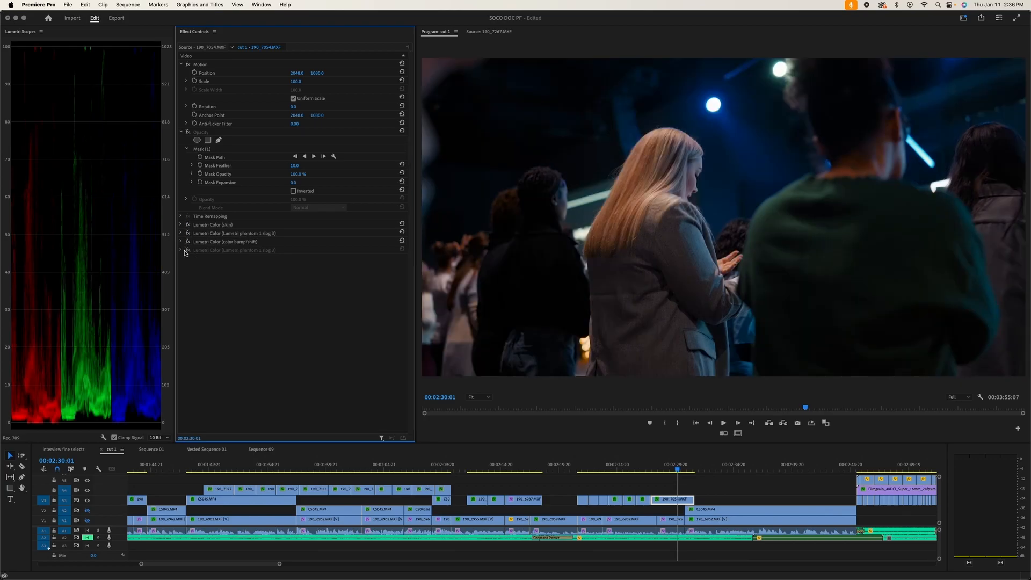
Move the playhead to 00:02:28:18 and toggle the color bump/shift effect off and on to compare its contribution
click(648, 470)
mouse_move(648, 471)
mouse_down()
mouse_move(586, 471)
mouse_move(665, 473)
mouse_up()
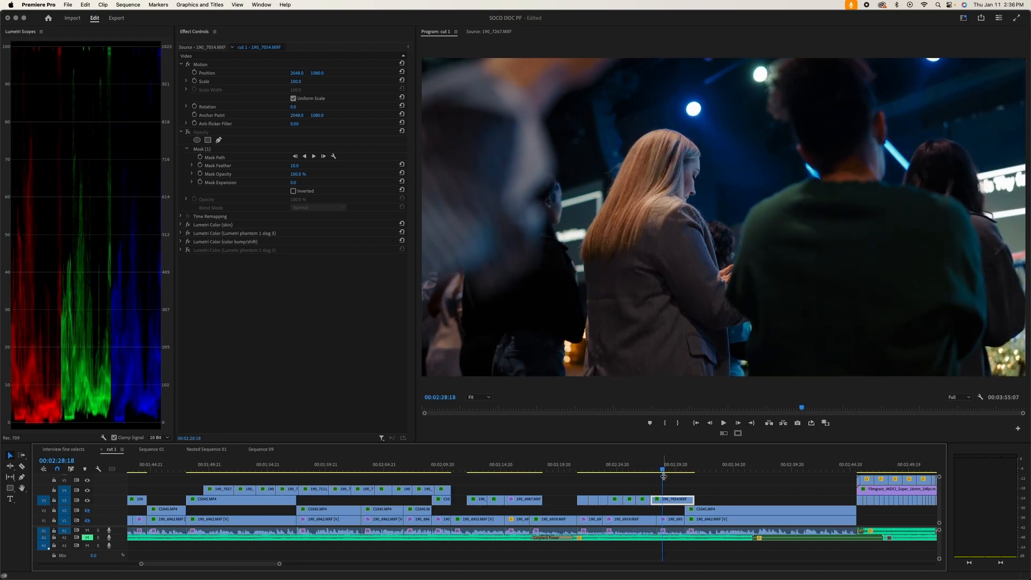
click(188, 242)
click(188, 242)
Lower the red-orange peak on the color bump/shift effect's Hue vs Sat curve to a subtle saturation boost
click(181, 242)
scroll(181, 284, down, 2)
scroll(182, 283, down, 1)
drag(303, 292, 302, 305)
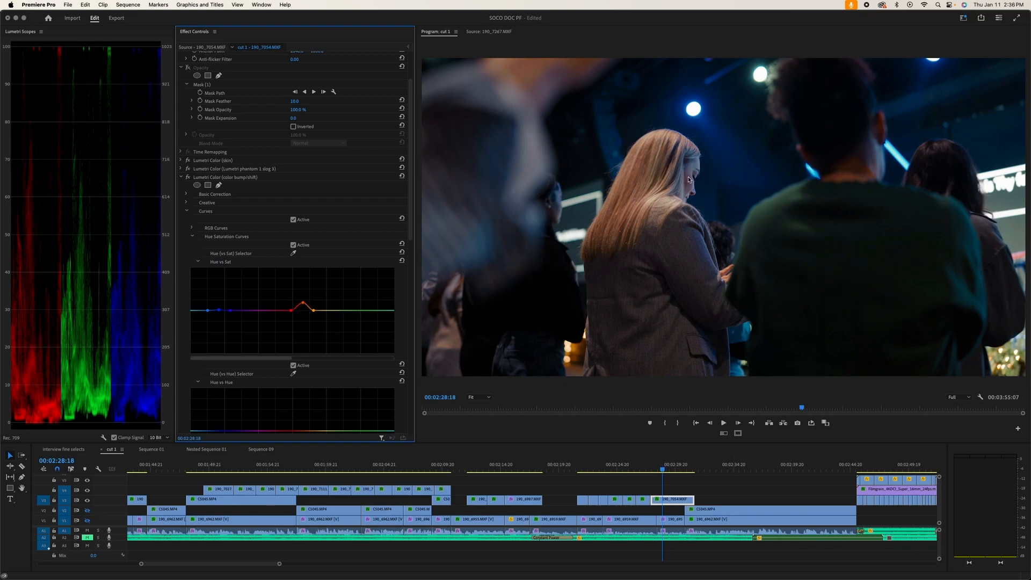
Review neighbouring shots for consistency by viewing the frames at 00:02:27:07, 00:02:30:14 and 00:02:23:13
drag(668, 472, 645, 478)
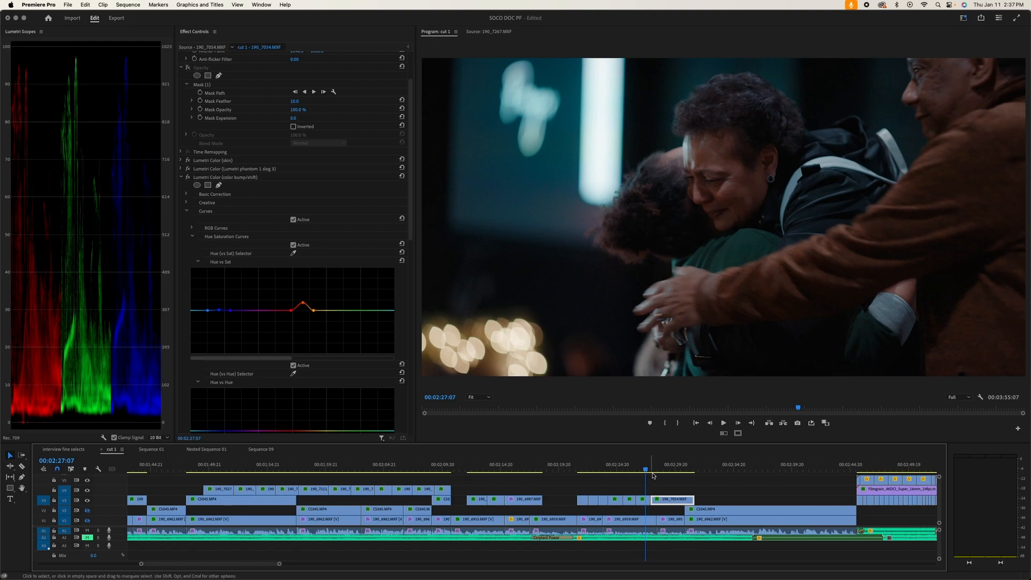
click(685, 467)
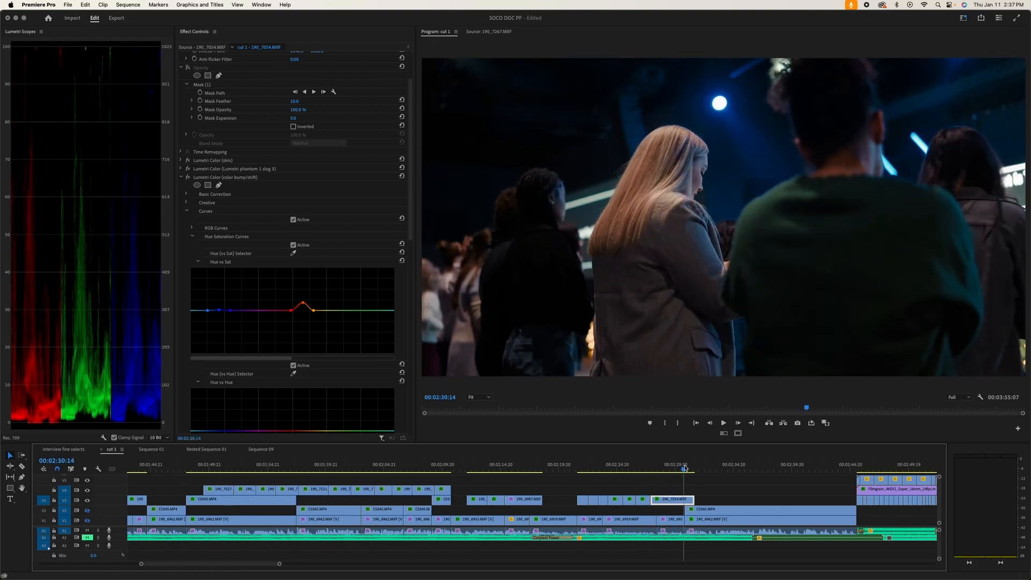
click(602, 468)
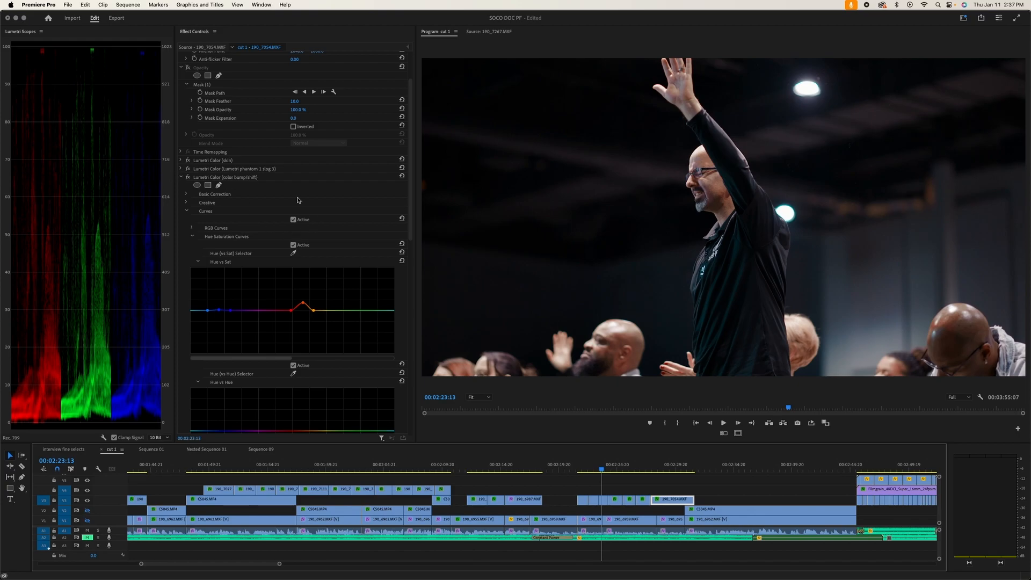
Replace the Parade (RGB) scope with Vectorscope YUV to examine the raised-hand shot's skin tone
click(103, 437)
click(129, 442)
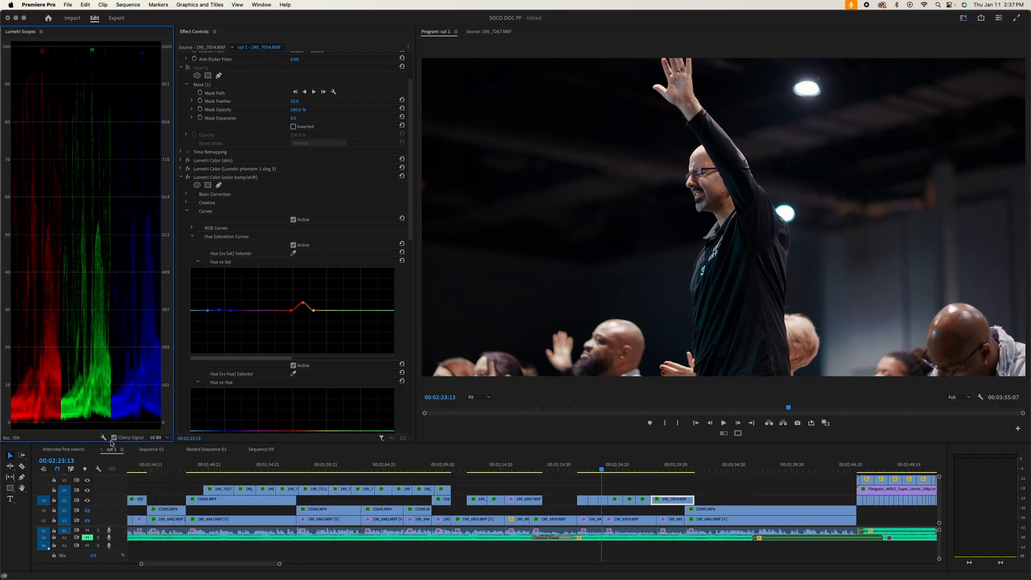
click(103, 437)
click(125, 460)
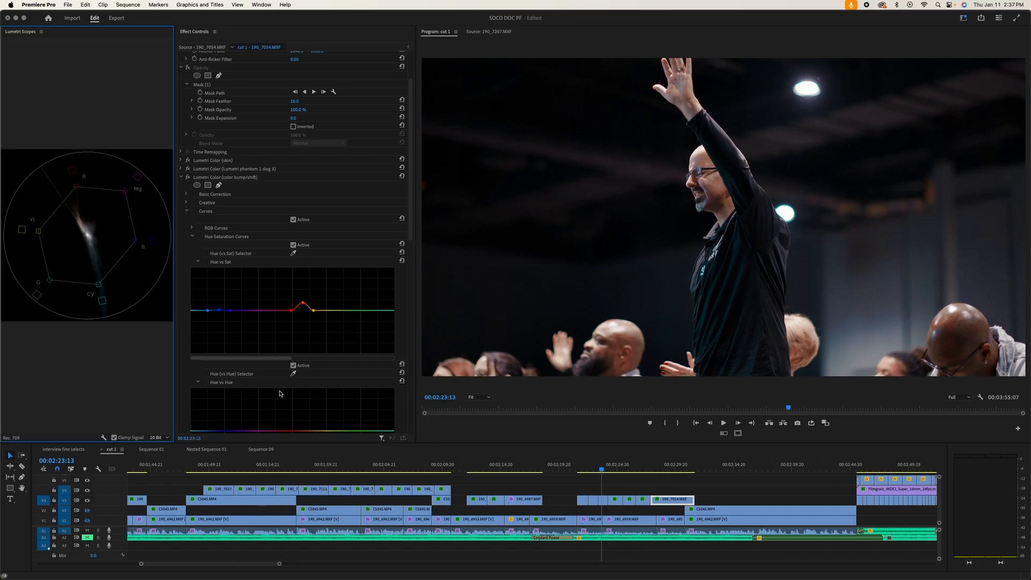
Restore Parade (RGB) as the only scope and return the playhead to the blonde woman's clip at 00:02:30:09
click(103, 440)
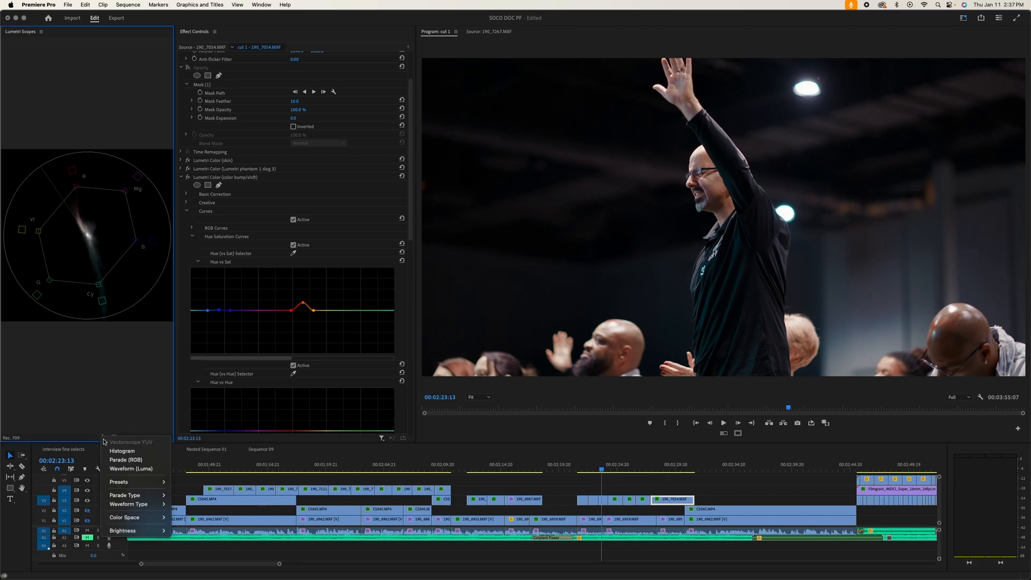
click(130, 460)
click(104, 440)
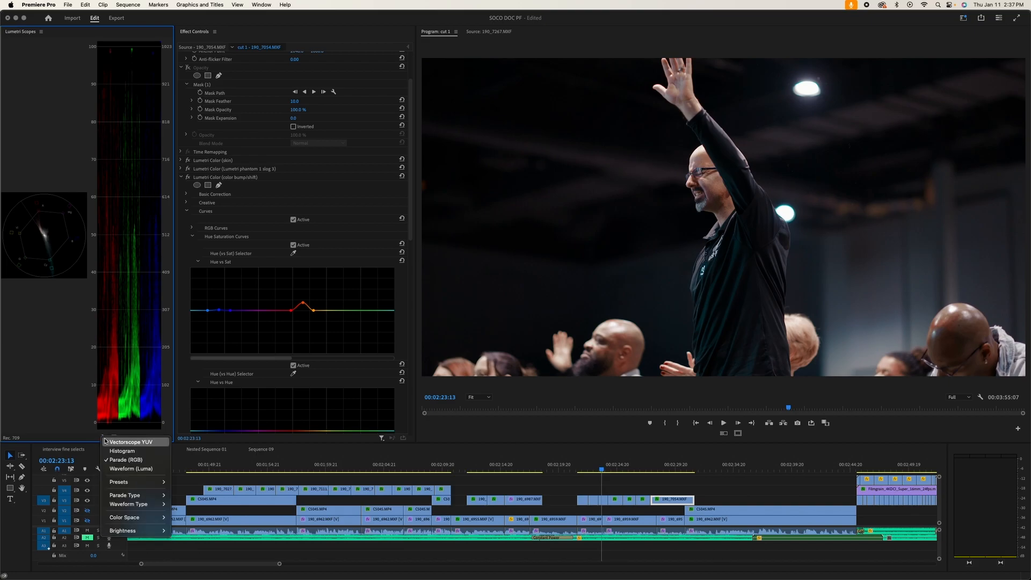
click(126, 443)
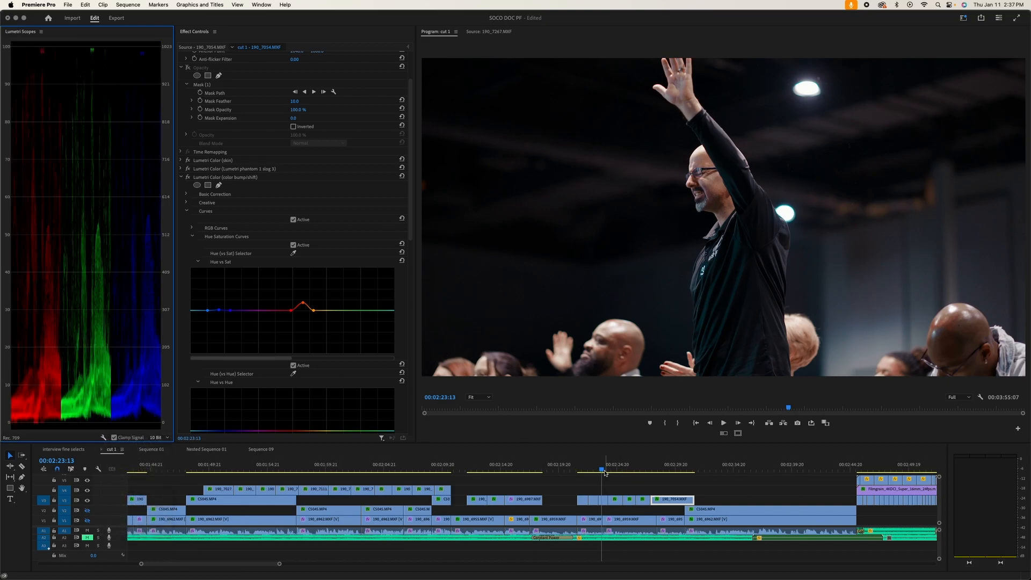
drag(669, 467, 688, 475)
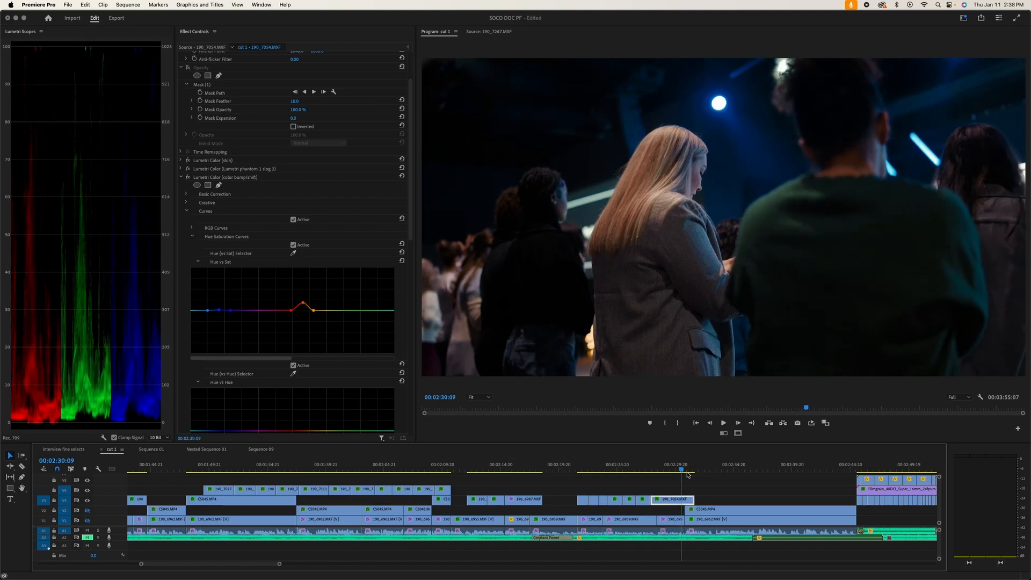